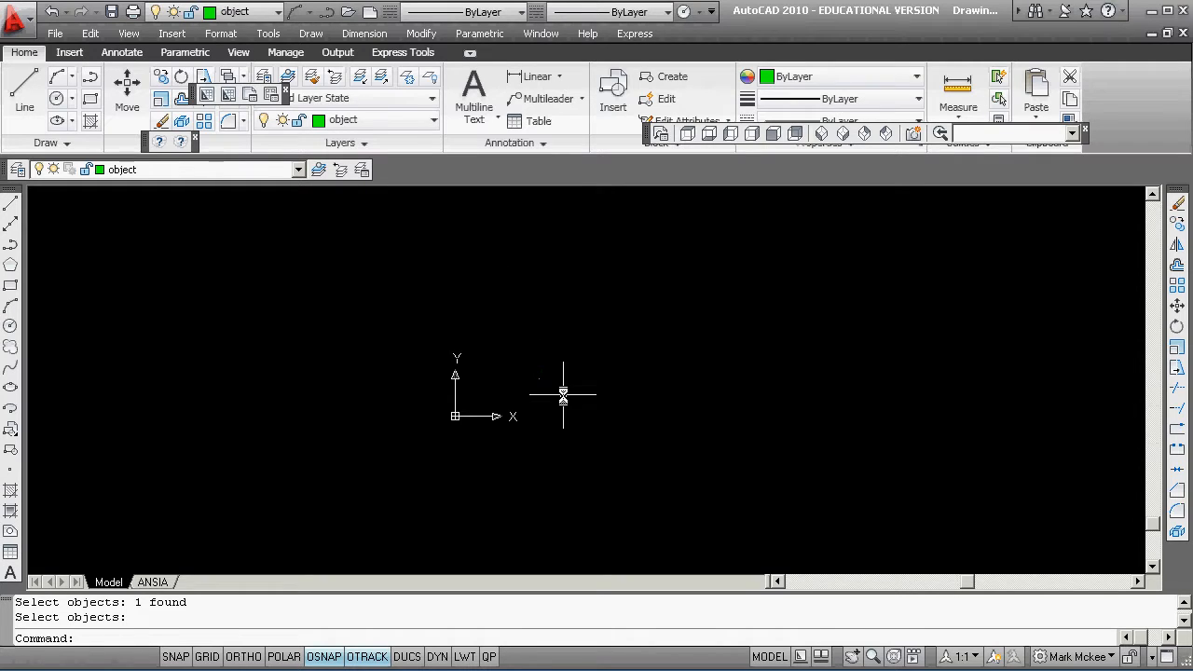
Erase the object near the origin in model space with a window selection
{"action": "type", "text": "e"}
{"action": "key", "text": "Return"}
{"action": "type", "text": "w"}
{"action": "key", "text": "Return"}
{"action": "left_click", "coordinate": [474, 455]}
{"action": "left_click", "coordinate": [541, 386]}
{"action": "key", "text": "Return"}
{"action": "scroll", "coordinate": [459, 377], "scroll_direction": "down", "scroll_amount": 3}
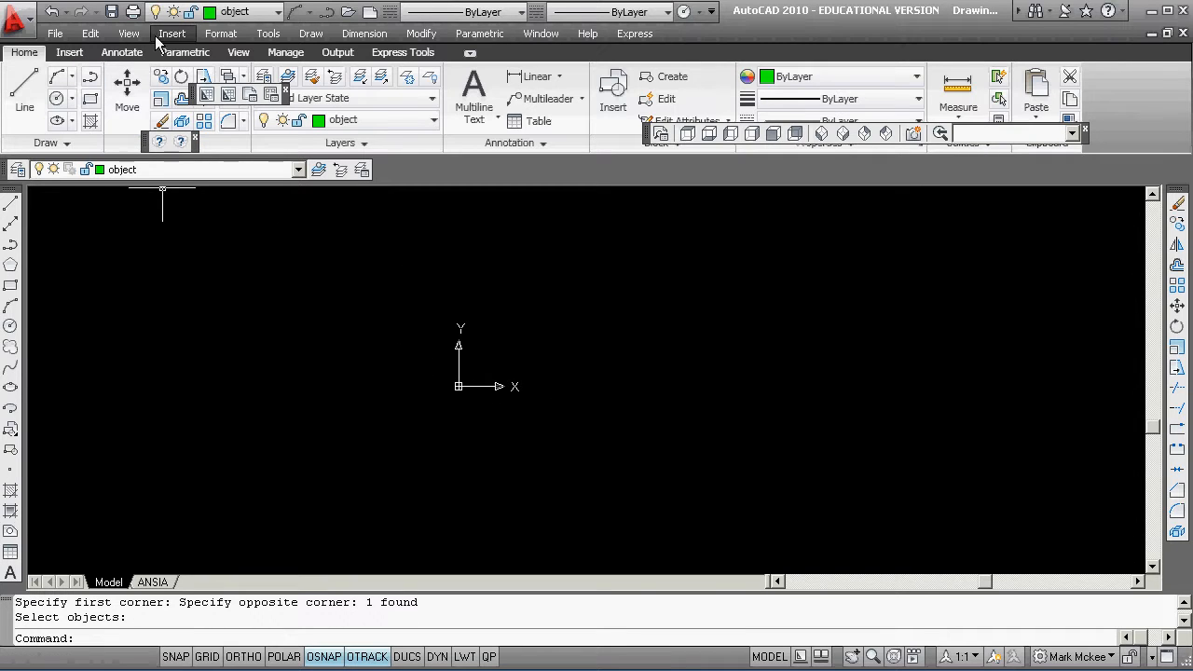
{"action": "scroll", "coordinate": [455, 304], "scroll_direction": "down", "scroll_amount": 1}
{"action": "middle_click_drag", "start_coordinate": [467, 359], "coordinate": [477, 423]}
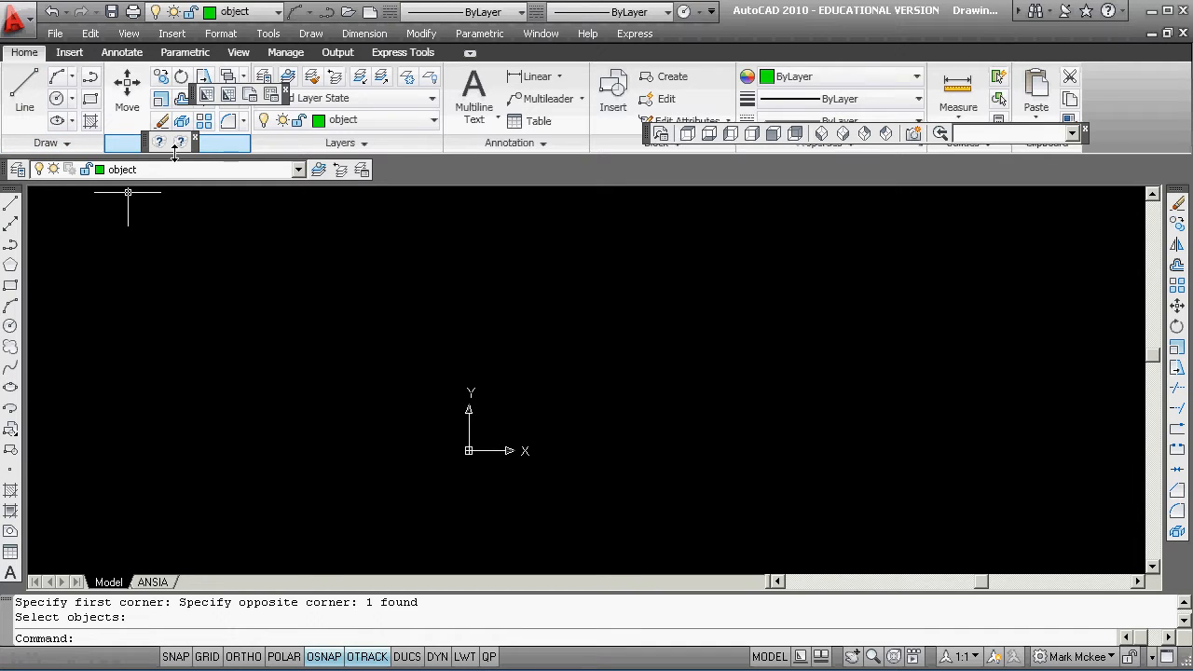
{"action": "type", "text": "types"}
{"action": "key", "text": "Return"}
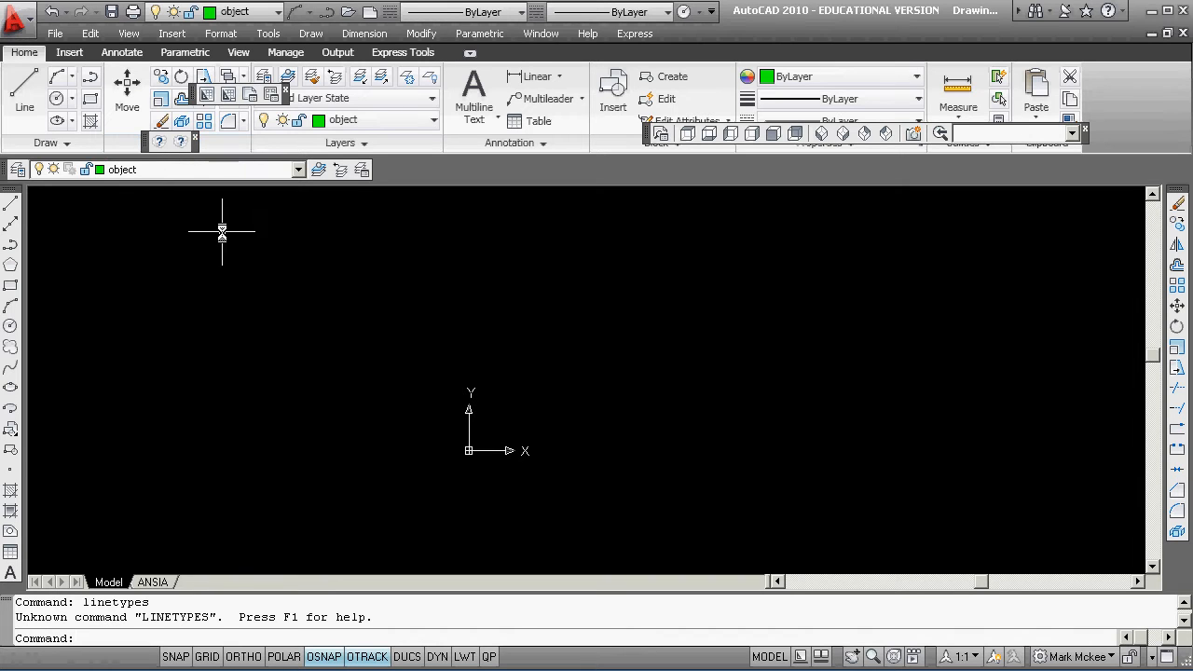
{"action": "type", "text": "li"}
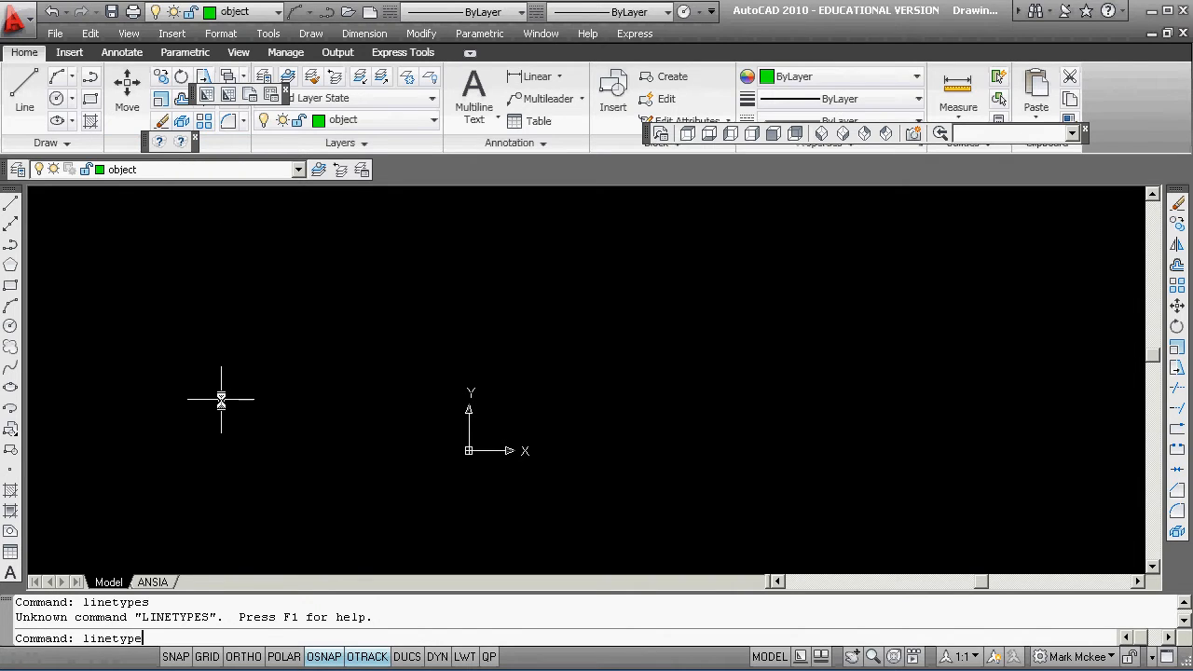
{"action": "type", "text": "netype"}
{"action": "key", "text": "Return"}
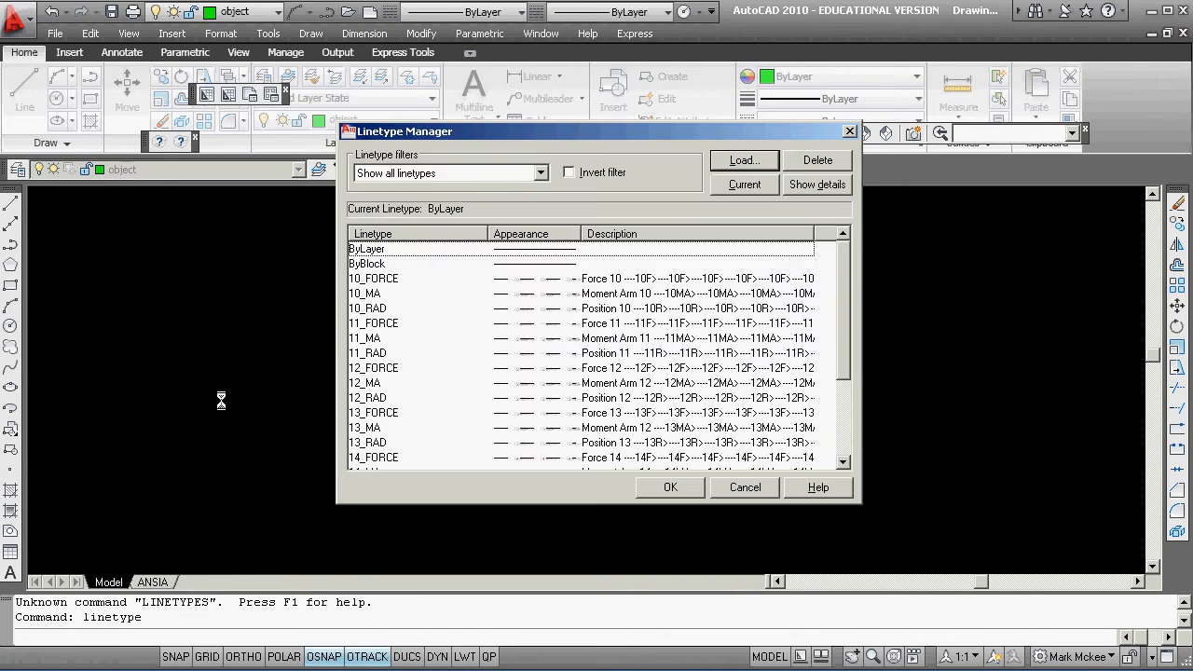
{"action": "left_click", "coordinate": [741, 489]}
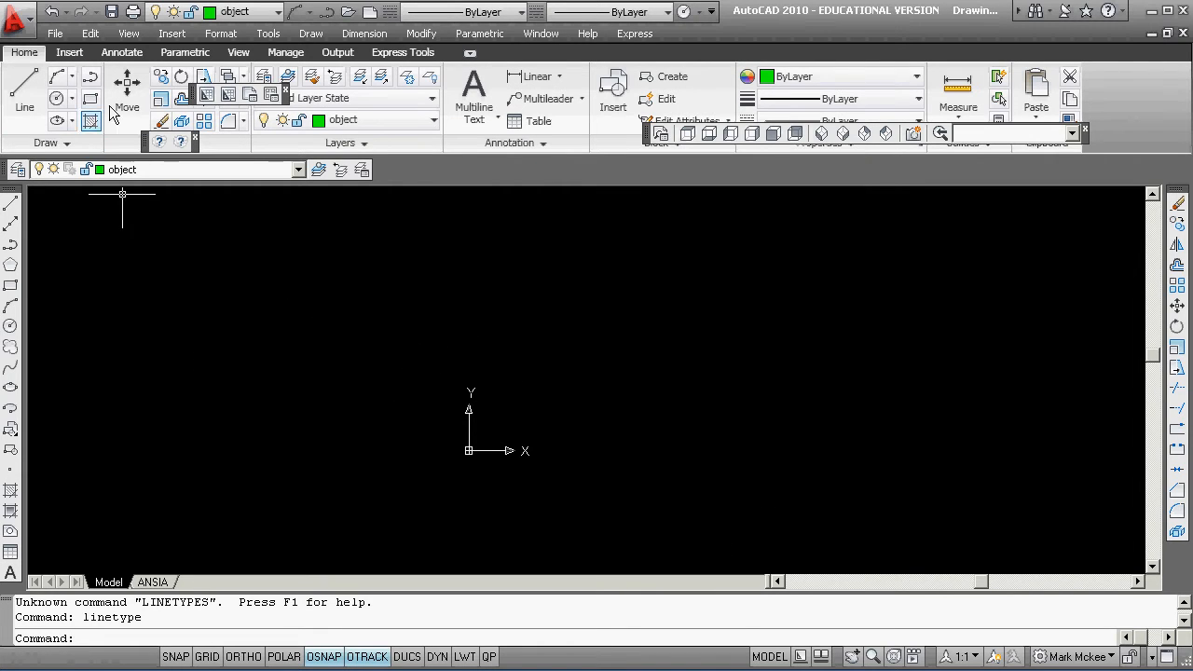
Float the External References palette over the drawing and start attaching an image
{"action": "type", "text": "xref"}
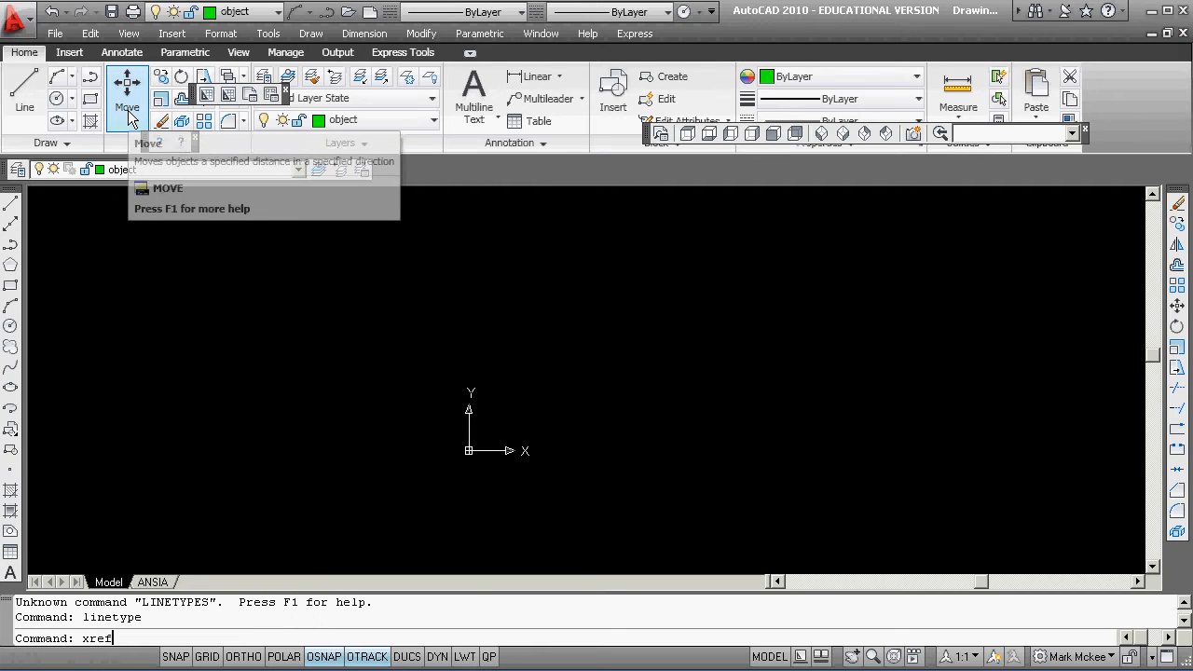
{"action": "key", "text": "Return"}
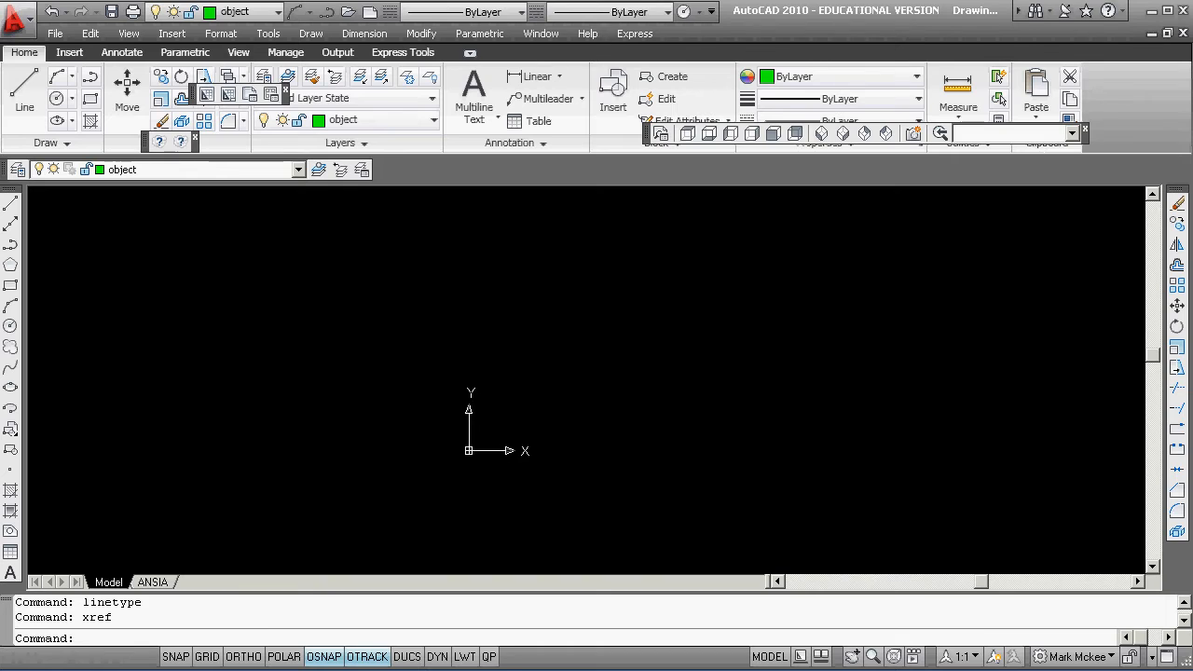
{"action": "left_click_drag", "start_coordinate": [0, 162], "coordinate": [918, 280]}
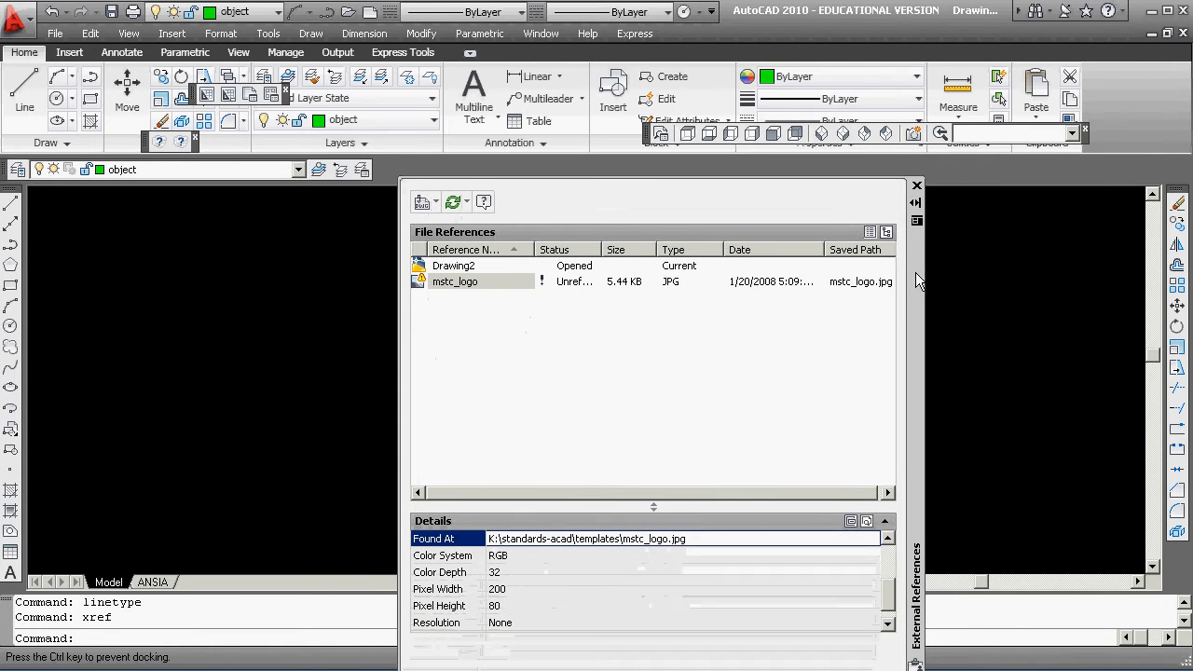
{"action": "left_click", "coordinate": [429, 204]}
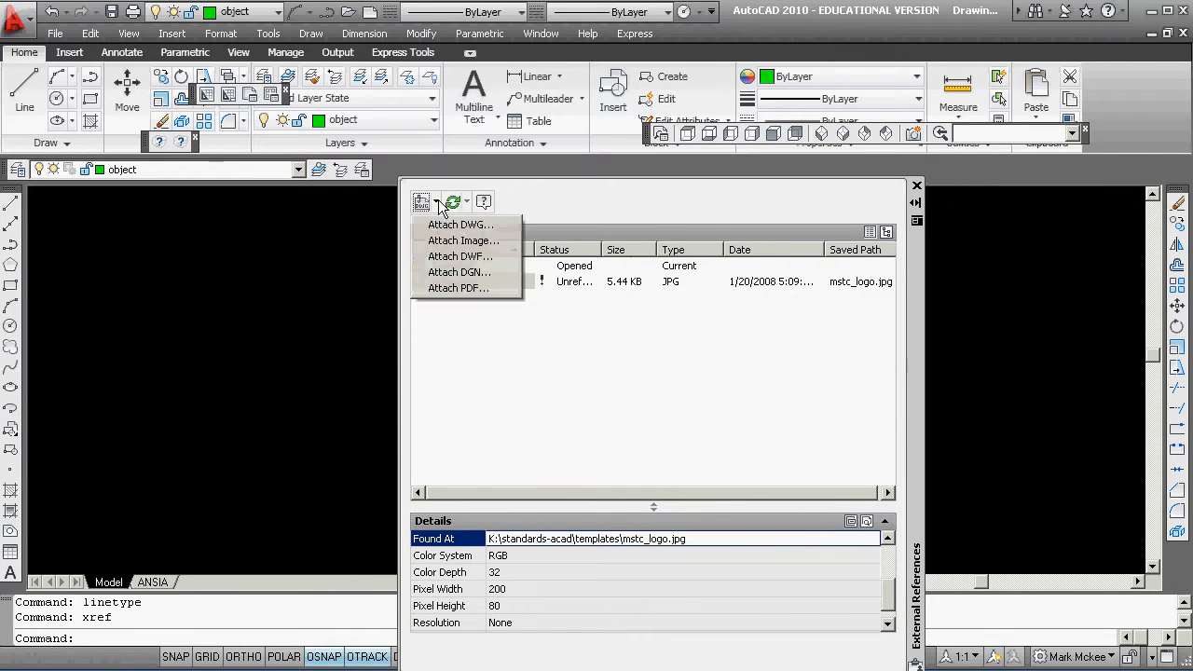
{"action": "left_click", "coordinate": [485, 244]}
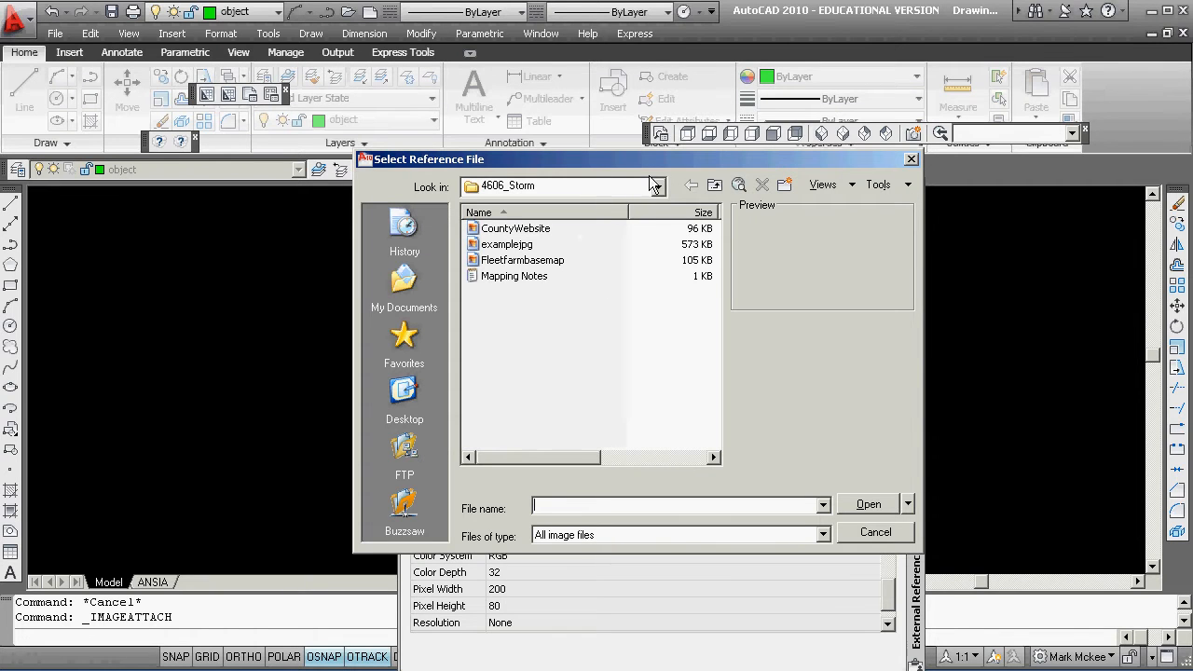
Choose the vectorscan image from the transfer folder on the civiltech drive as the reference file
{"action": "left_click", "coordinate": [656, 185]}
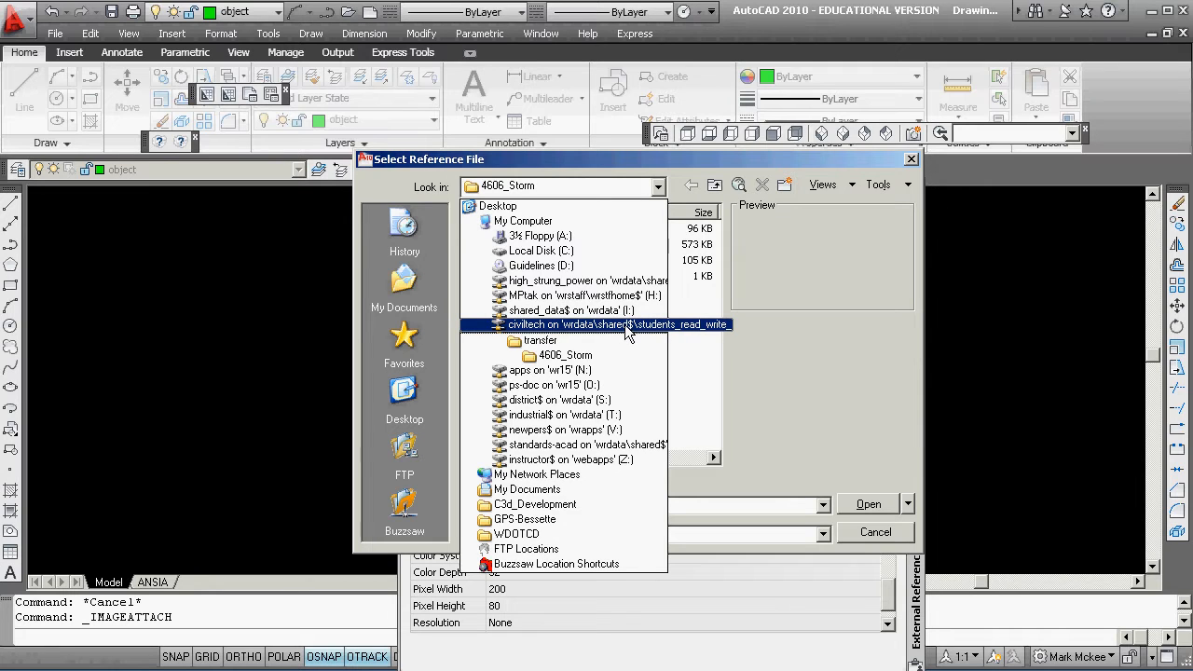
{"action": "left_click", "coordinate": [626, 326]}
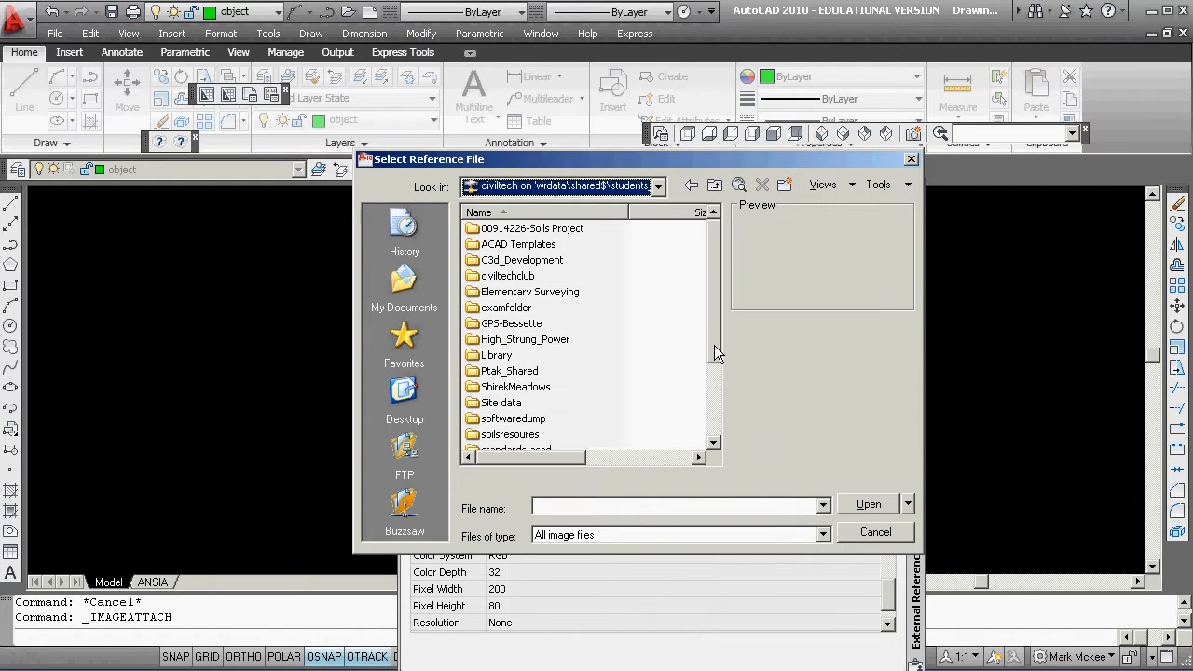
{"action": "left_click_drag", "start_coordinate": [714, 353], "coordinate": [714, 393]}
{"action": "double_click", "coordinate": [497, 402]}
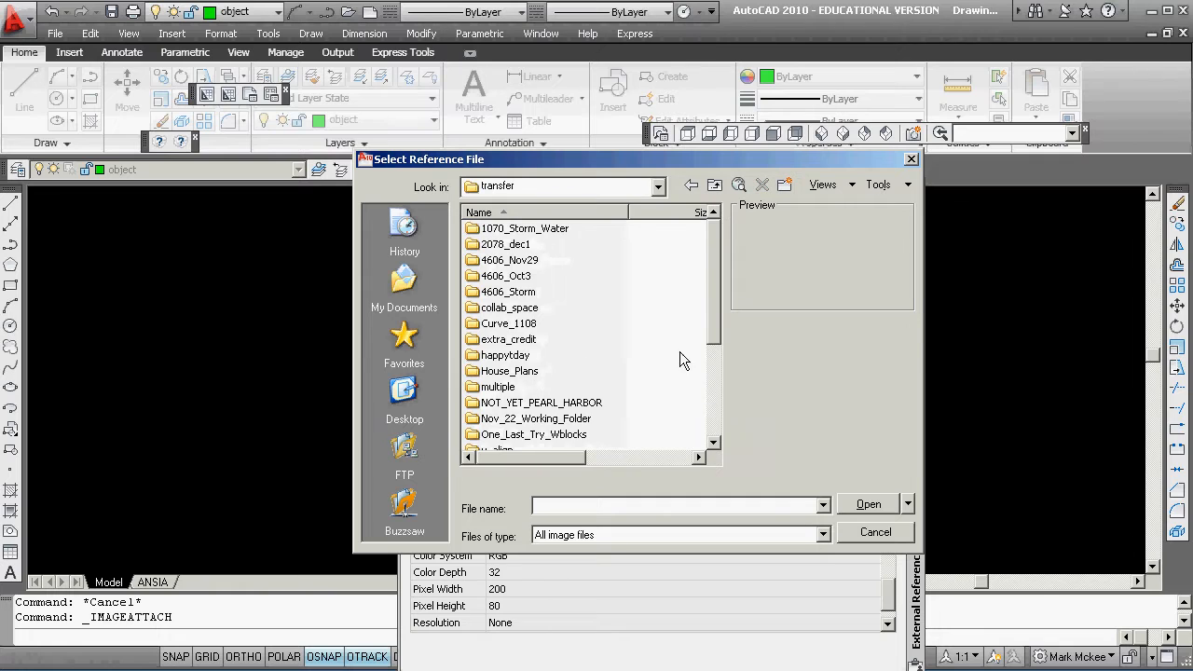
{"action": "left_click_drag", "start_coordinate": [717, 345], "coordinate": [718, 427]}
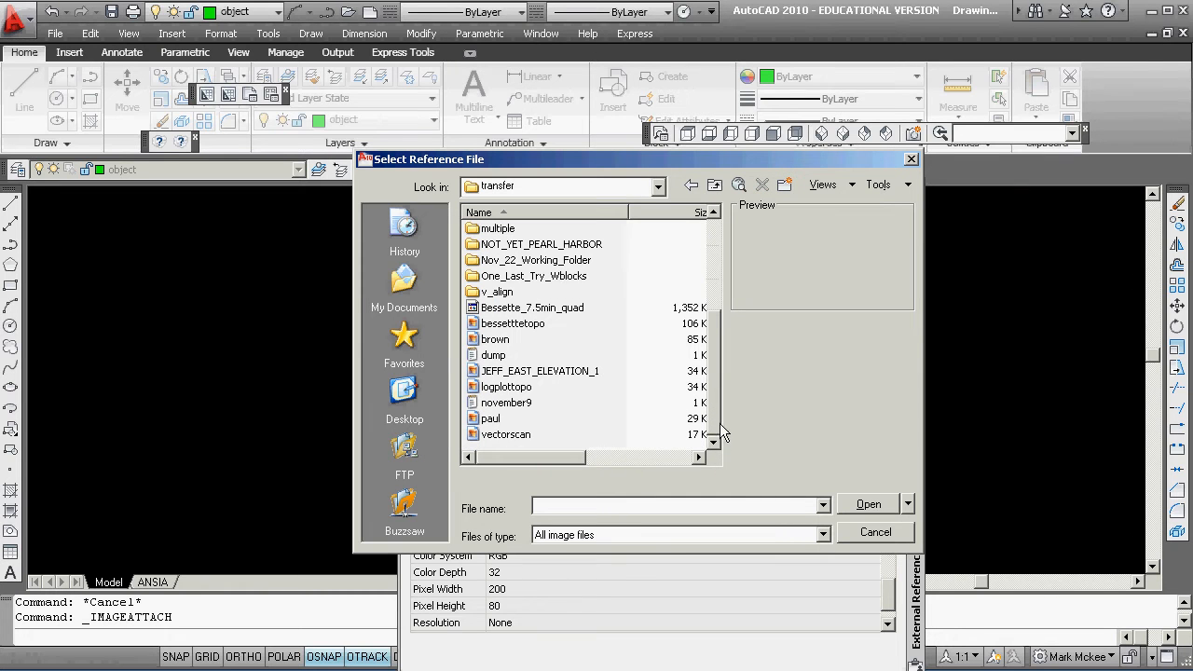
{"action": "left_click", "coordinate": [494, 436]}
{"action": "left_click", "coordinate": [869, 504]}
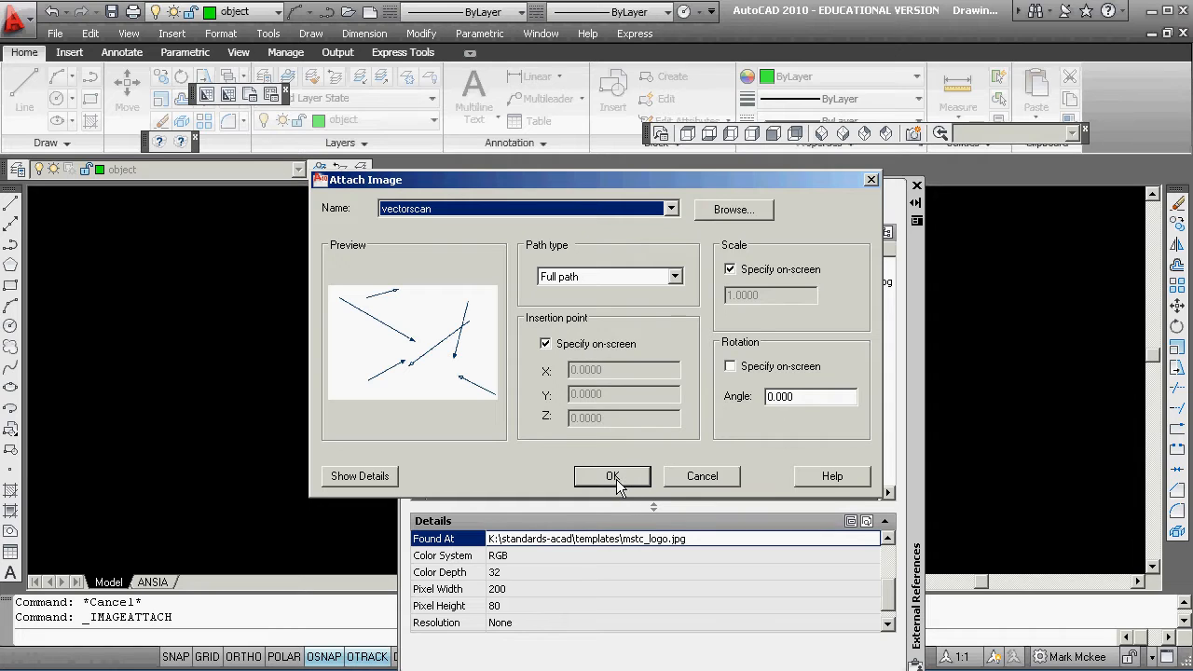
Attach the vectorscan image with full path and 0 rotation, picking its insertion point and scale in the drawing area
{"action": "left_click", "coordinate": [615, 477]}
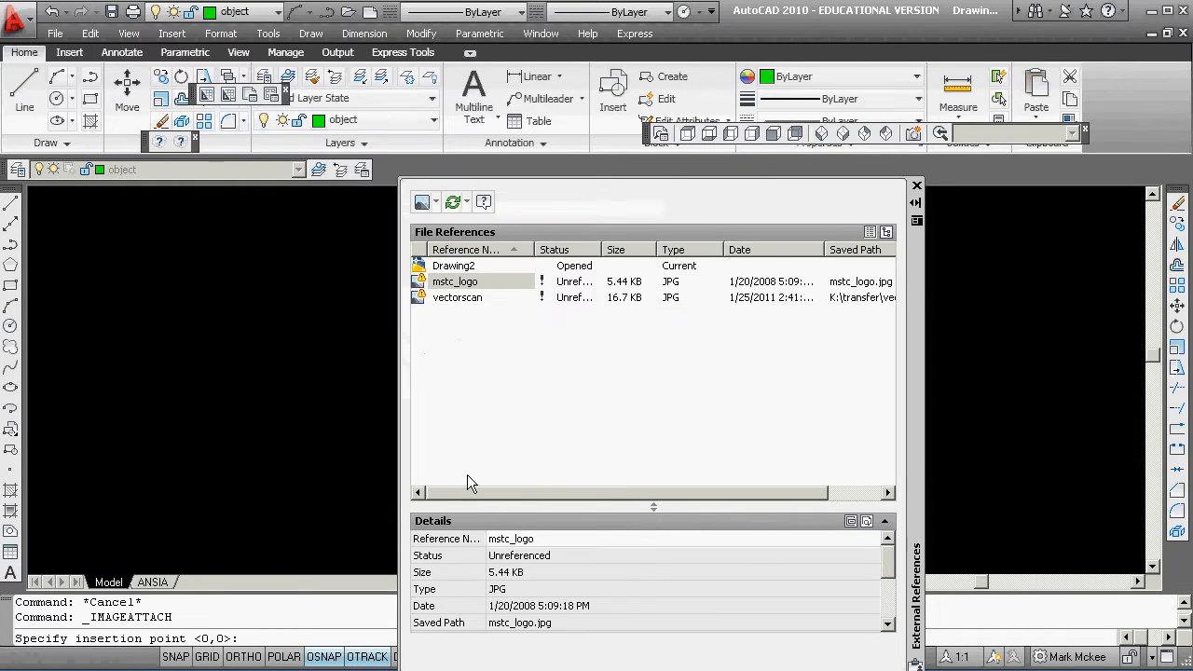
{"action": "left_click", "coordinate": [155, 487]}
{"action": "left_click", "coordinate": [325, 408]}
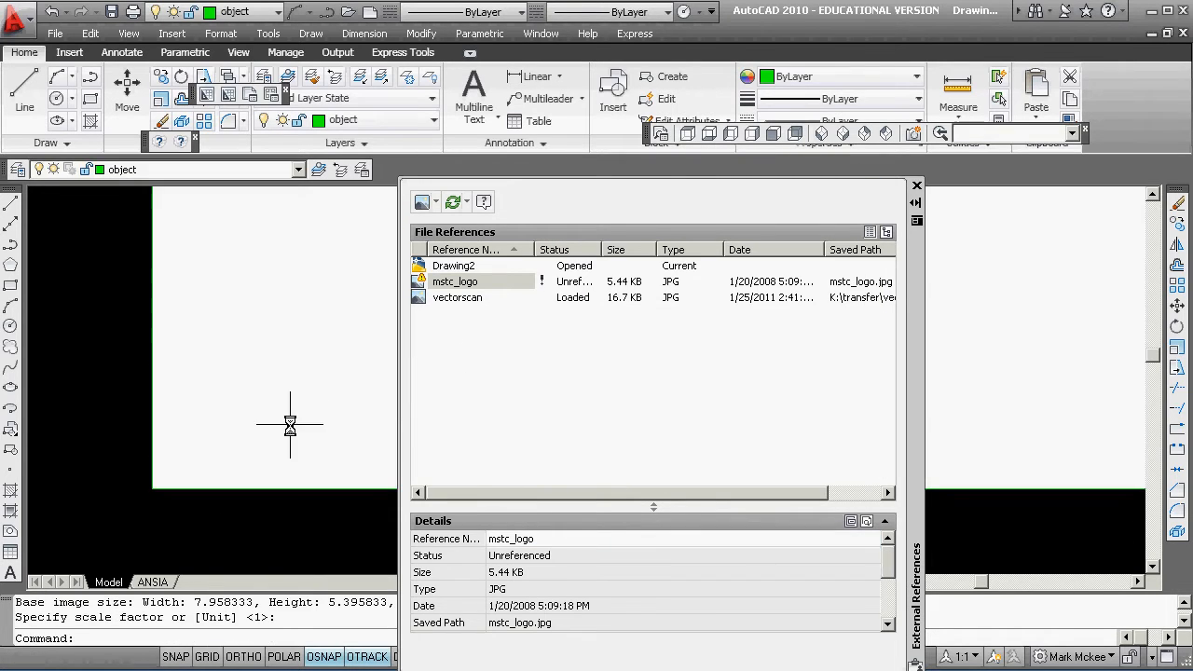
Dock the External References palette, show its references as a tree, and close Drawing2 without saving
{"action": "double_click", "coordinate": [923, 186]}
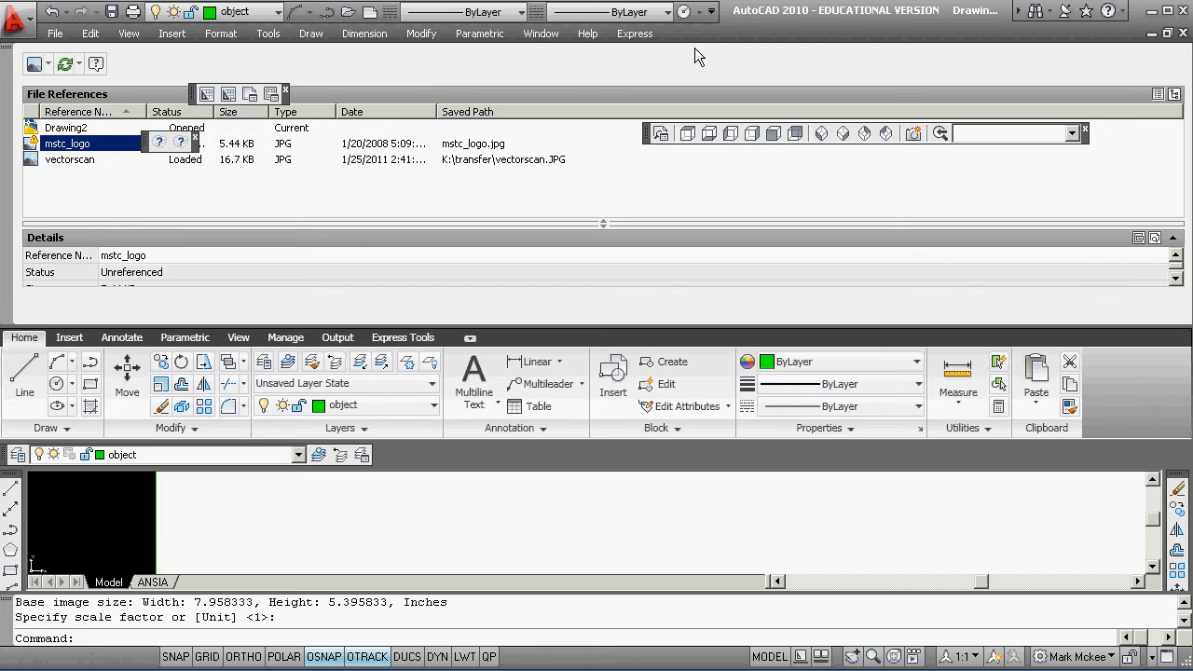
{"action": "left_click", "coordinate": [1175, 94]}
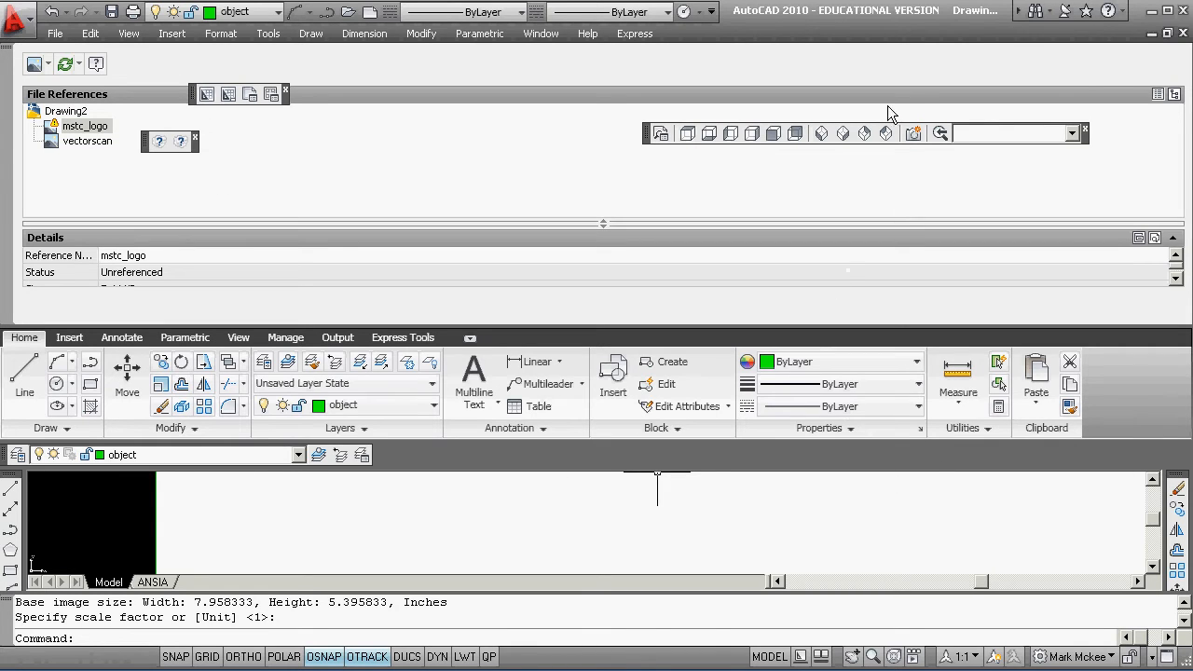
{"action": "left_click", "coordinate": [1183, 34]}
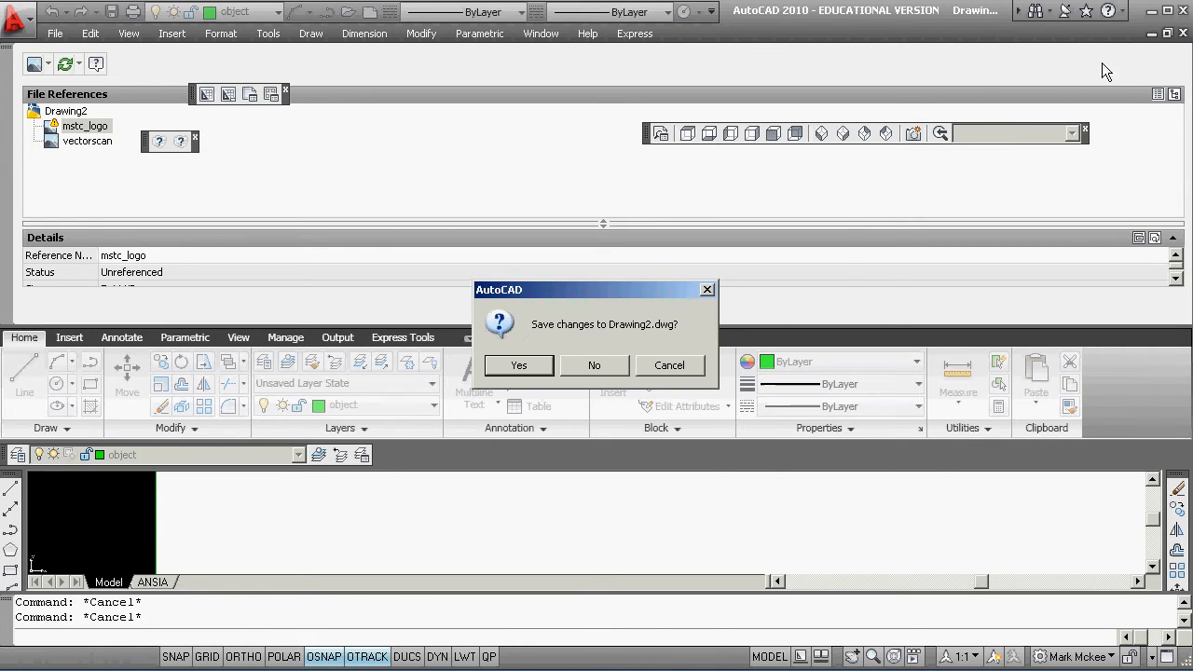
{"action": "left_click", "coordinate": [620, 365]}
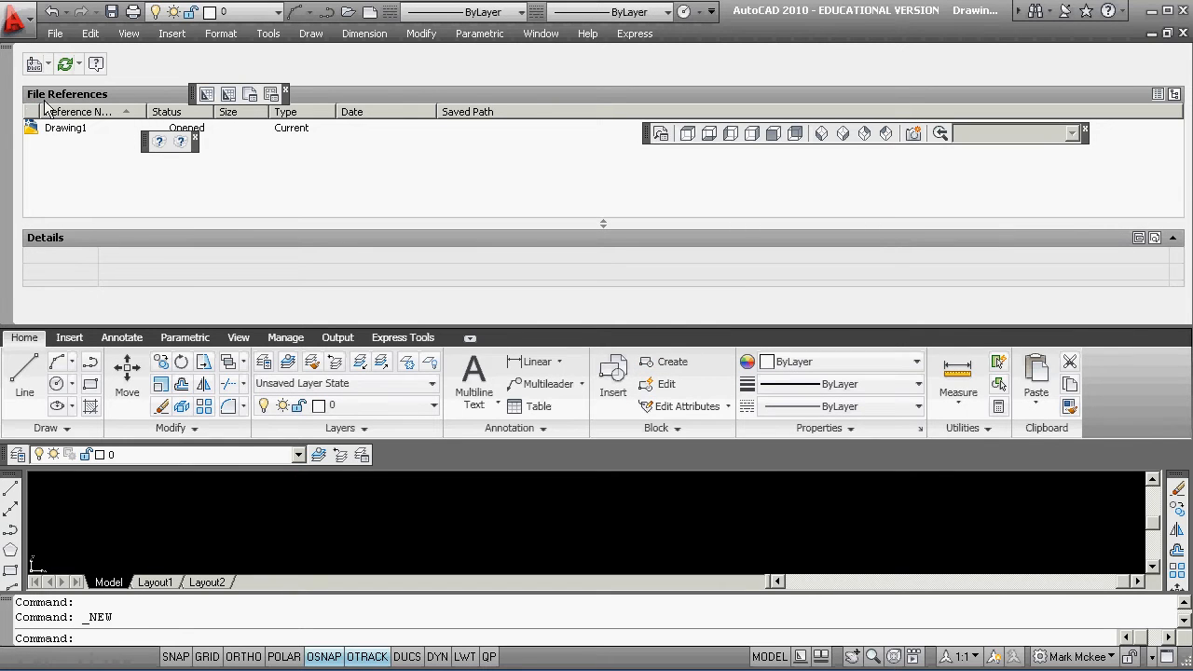
Close the External References palette and zoom Drawing1 to its extents
{"action": "left_click", "coordinate": [5, 53]}
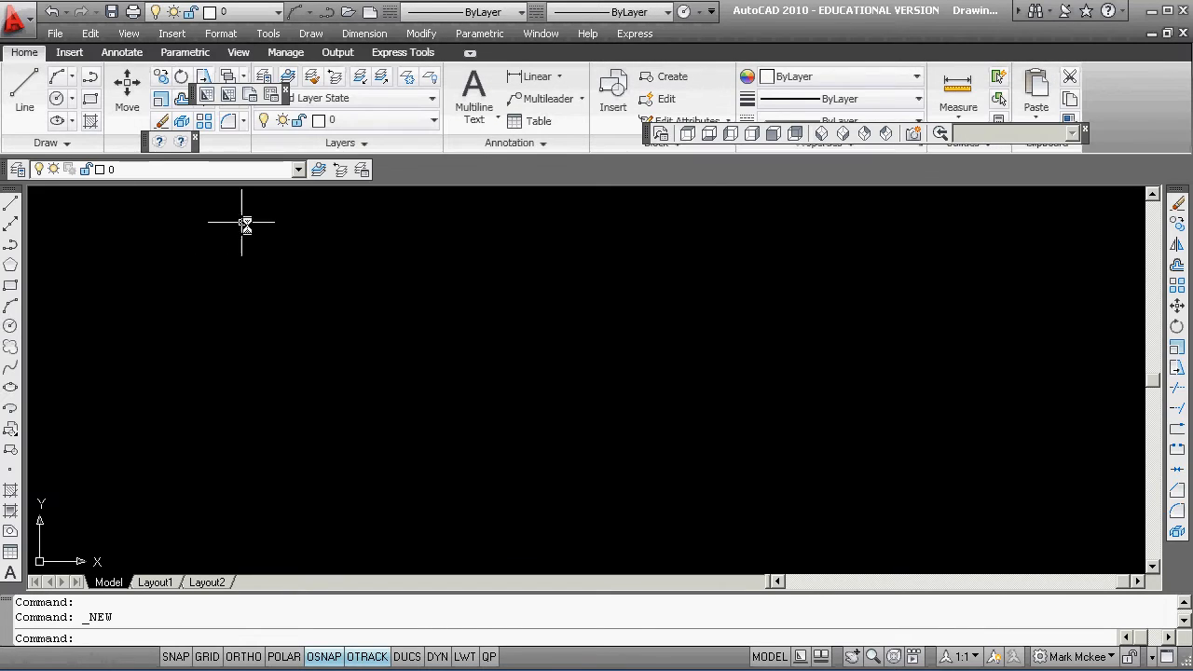
{"action": "type", "text": "z"}
{"action": "key", "text": "Return"}
{"action": "type", "text": "e"}
{"action": "key", "text": "Return"}
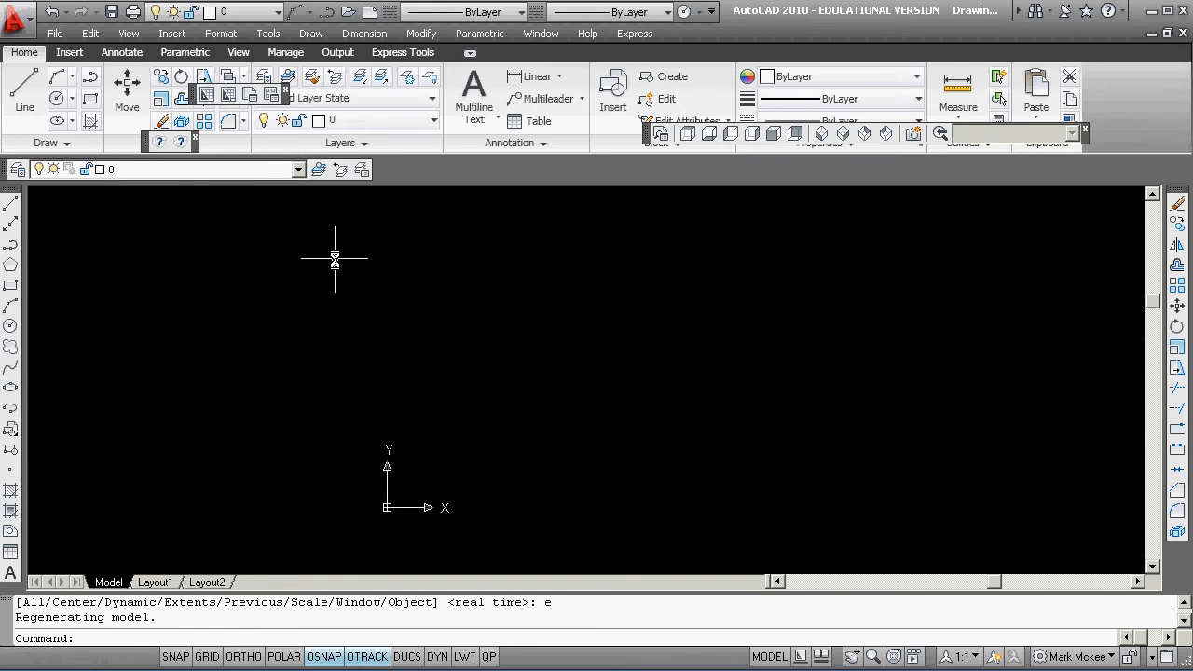
Reopen the external references and choose the vectorscan image from the transfer folder for attachment to Drawing1
{"action": "type", "text": "xref"}
{"action": "key", "text": "Return"}
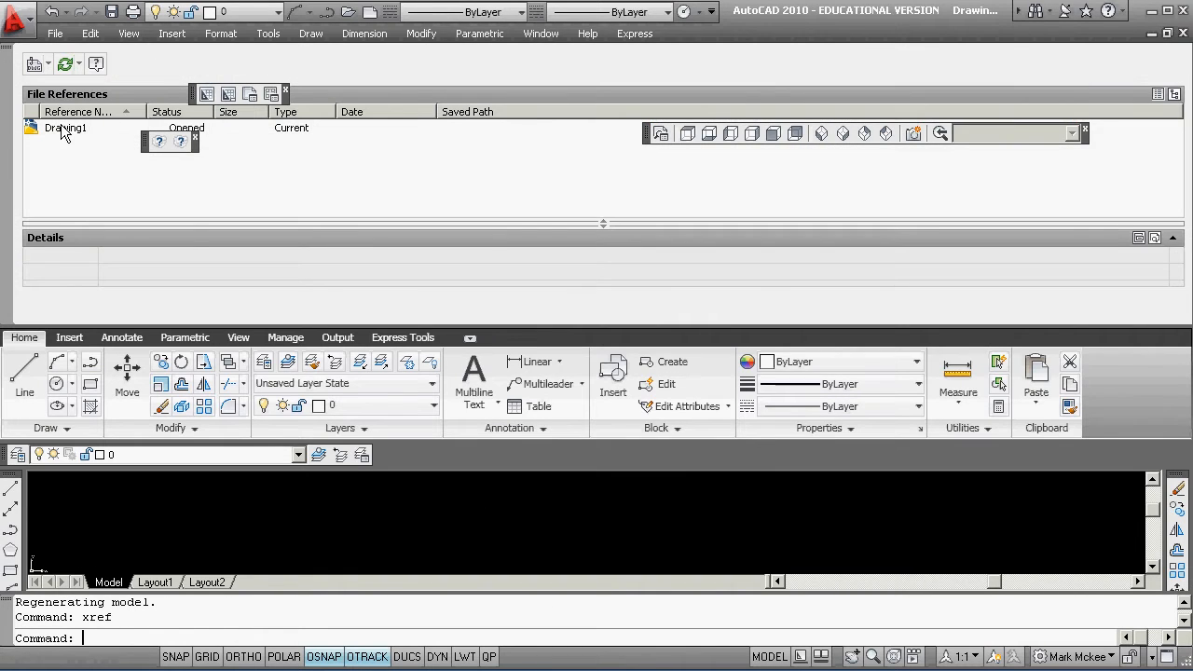
{"action": "left_click", "coordinate": [35, 64]}
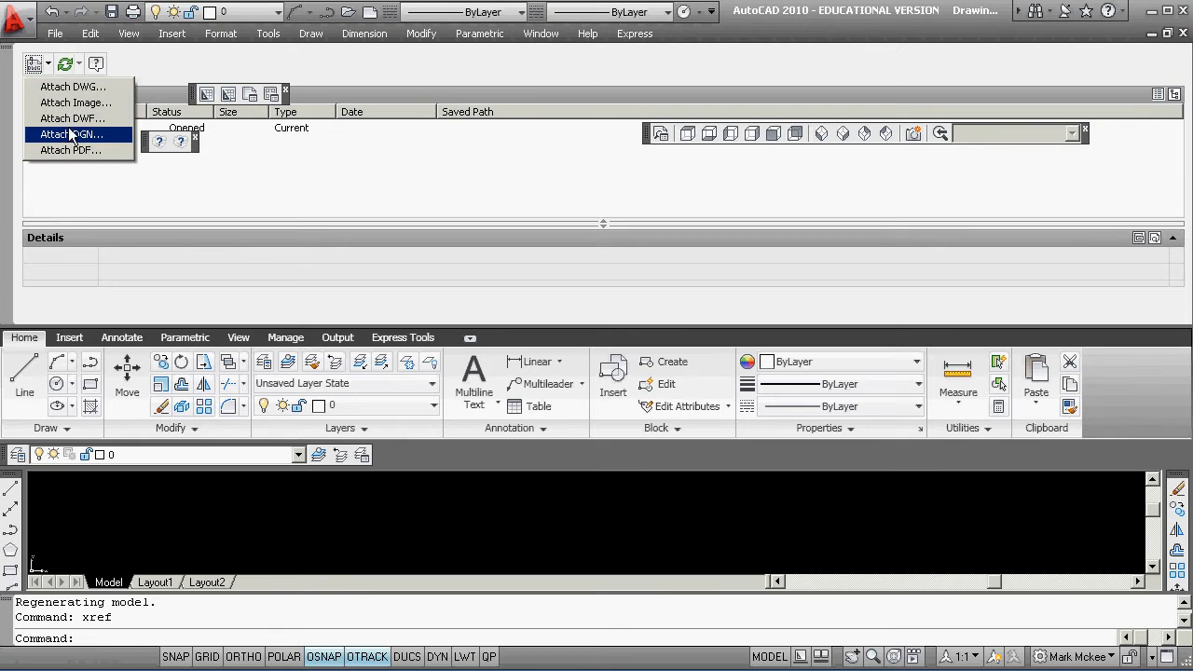
{"action": "left_click", "coordinate": [76, 104]}
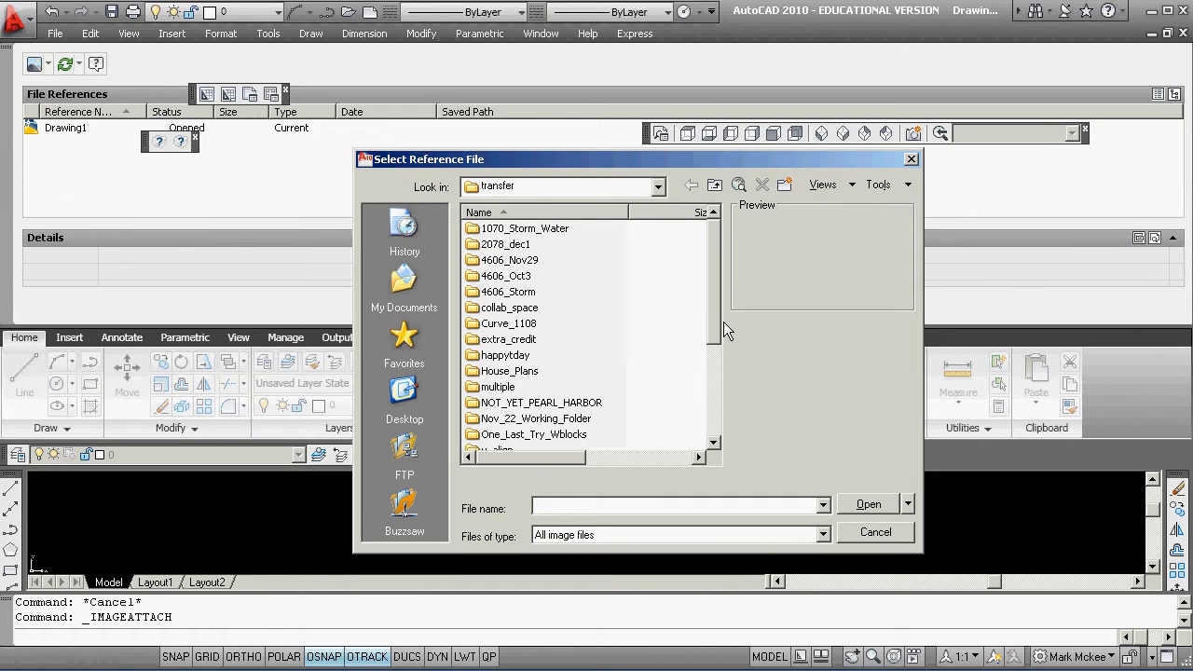
{"action": "scroll", "coordinate": [710, 308], "scroll_direction": "down", "scroll_amount": 4}
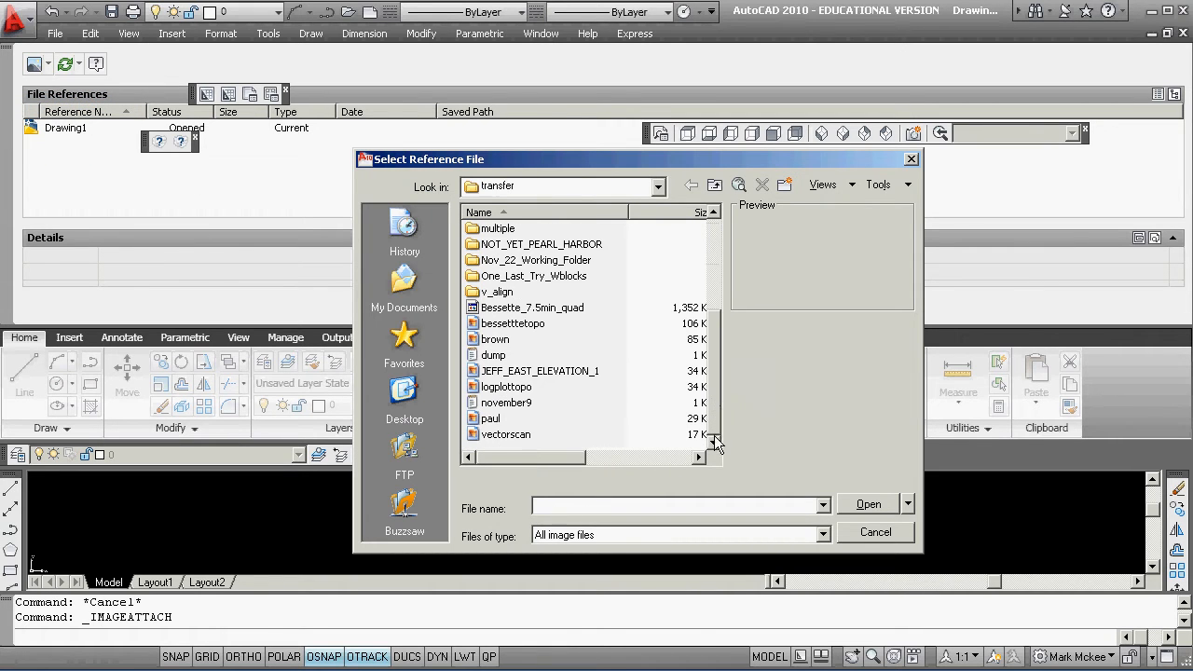
{"action": "left_click", "coordinate": [506, 435]}
{"action": "left_click", "coordinate": [868, 504]}
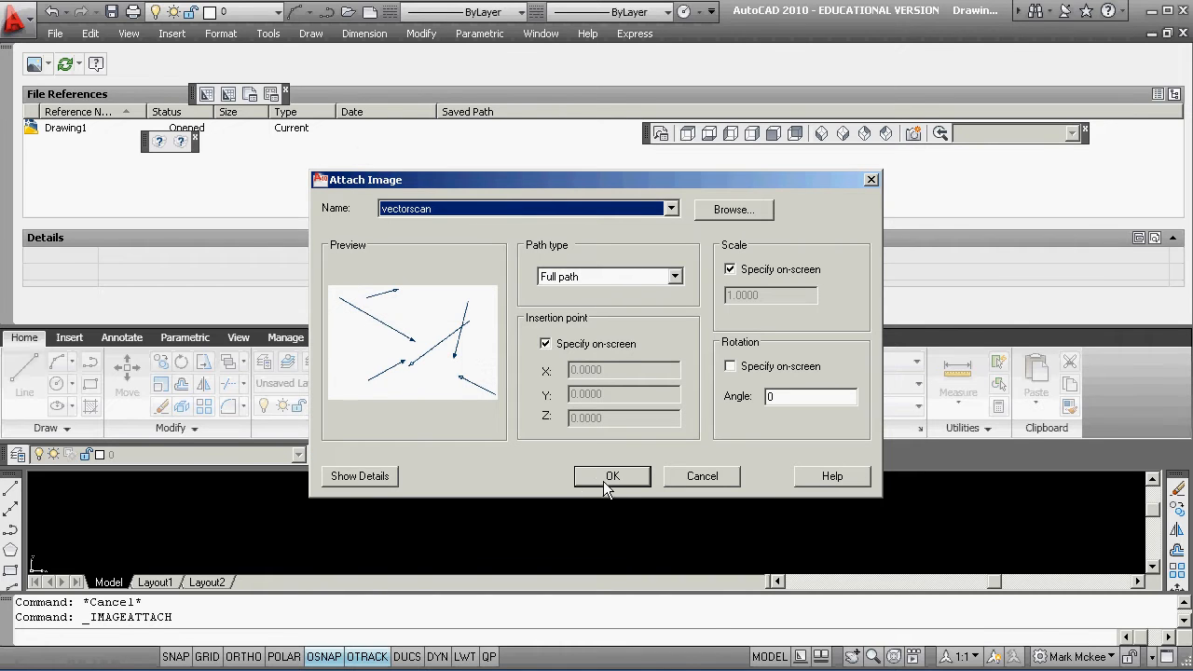
Place the vectorscan image in Drawing1 with full path and 0 rotation, picking its insertion point and scale on screen
{"action": "left_click", "coordinate": [608, 400]}
{"action": "left_click", "coordinate": [304, 566]}
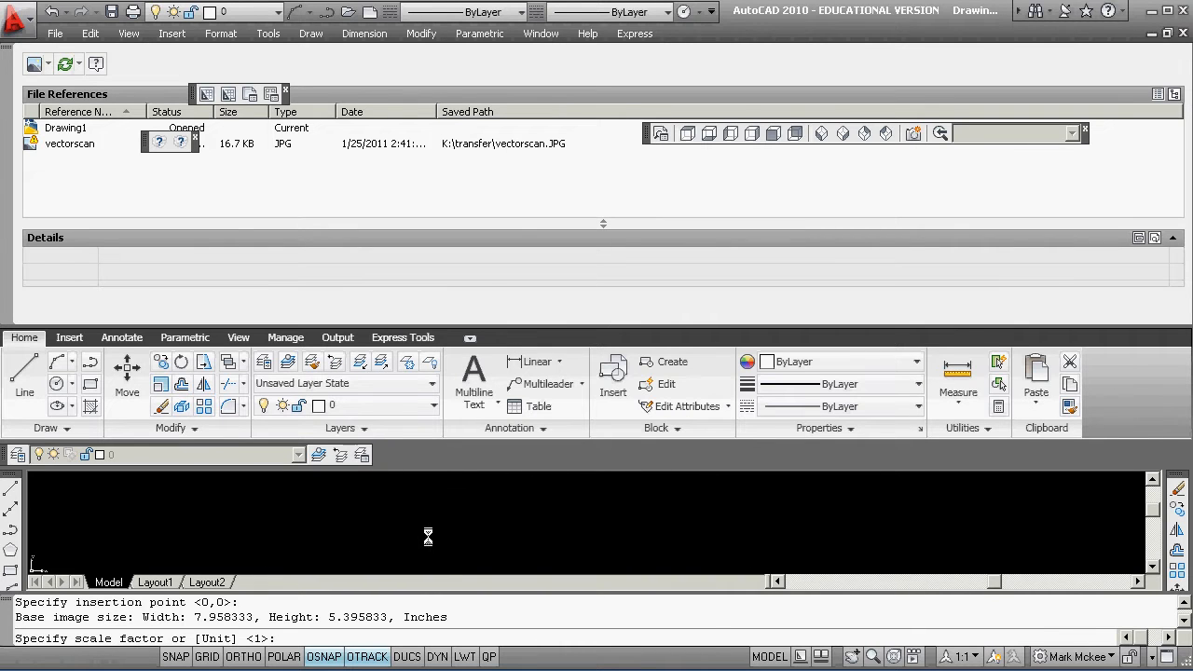
{"action": "left_click", "coordinate": [411, 515]}
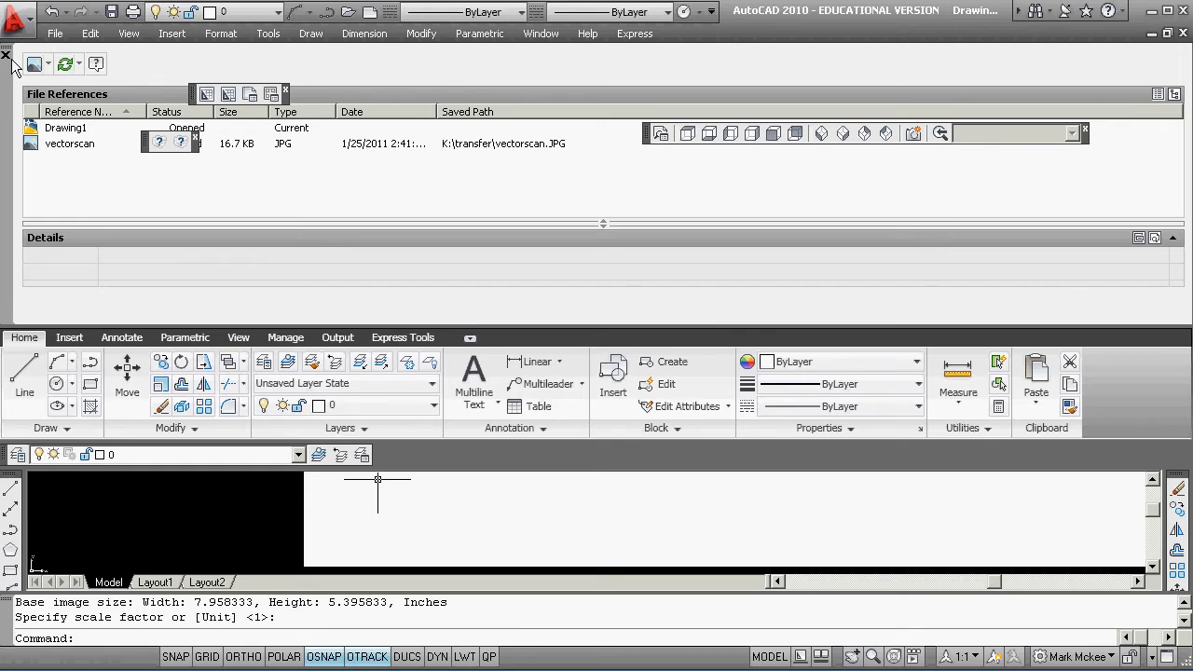
Close the External References palette and select the vectorscan image by its frame with the whole image in view
{"action": "left_click", "coordinate": [9, 56]}
{"action": "type", "text": "z"}
{"action": "key", "text": "Return"}
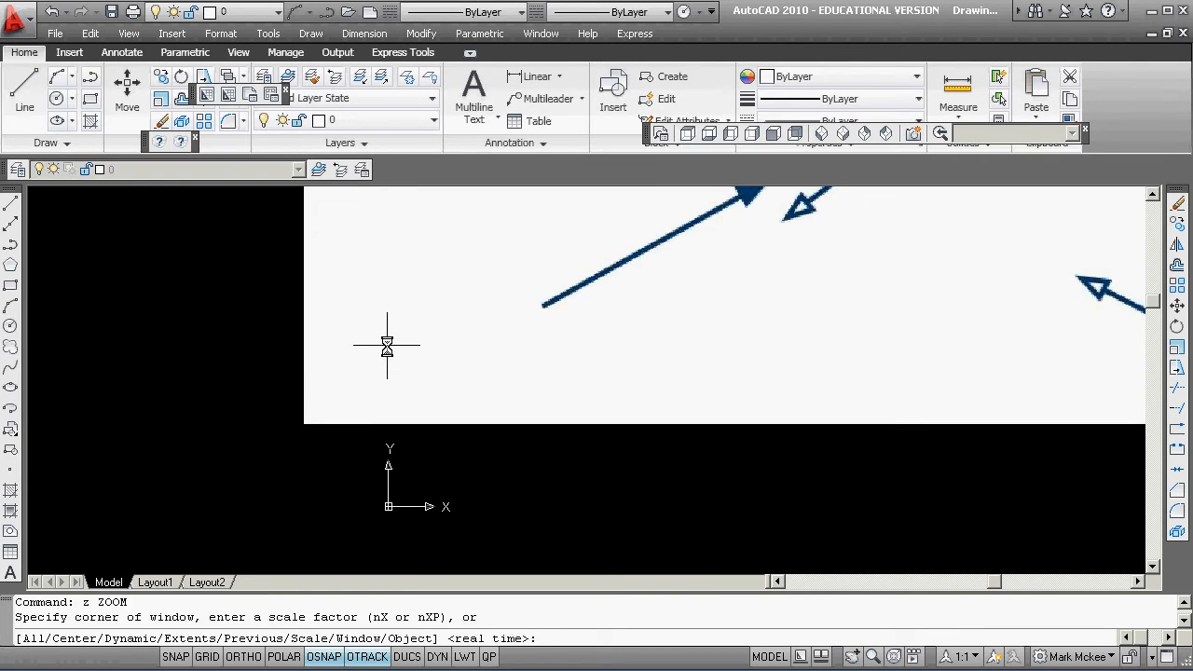
{"action": "type", "text": "e"}
{"action": "key", "text": "Return"}
{"action": "scroll", "coordinate": [388, 345], "scroll_direction": "down", "scroll_amount": 4}
{"action": "scroll", "coordinate": [532, 338], "scroll_direction": "up", "scroll_amount": 5}
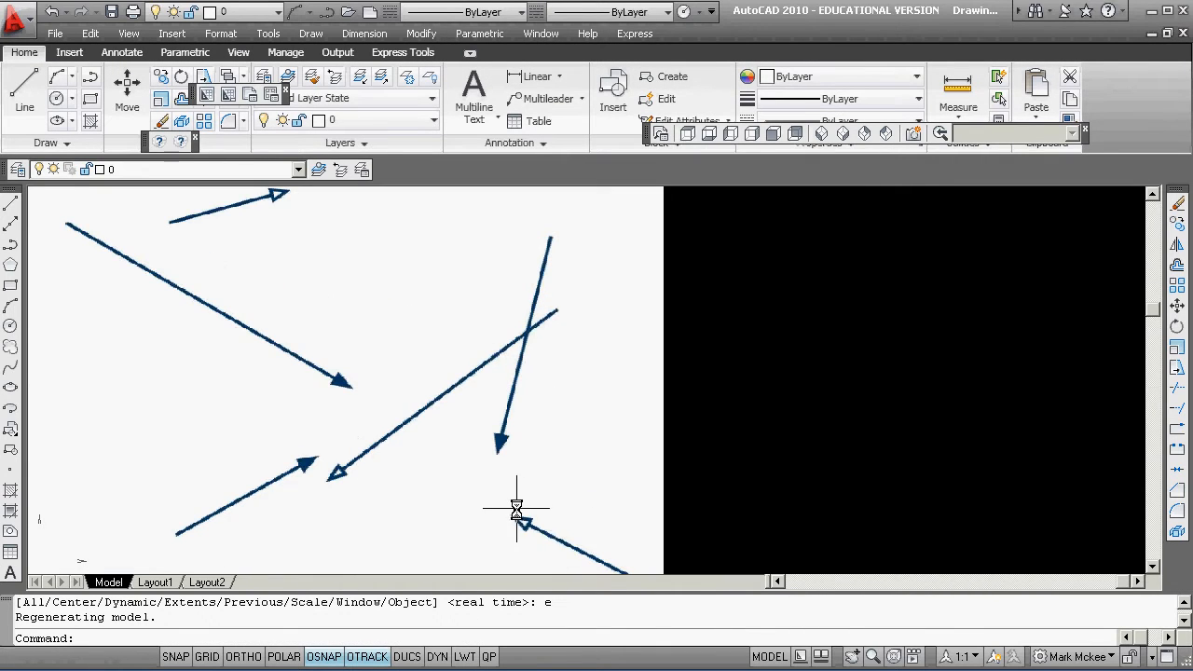
{"action": "scroll", "coordinate": [401, 379], "scroll_direction": "down", "scroll_amount": 2}
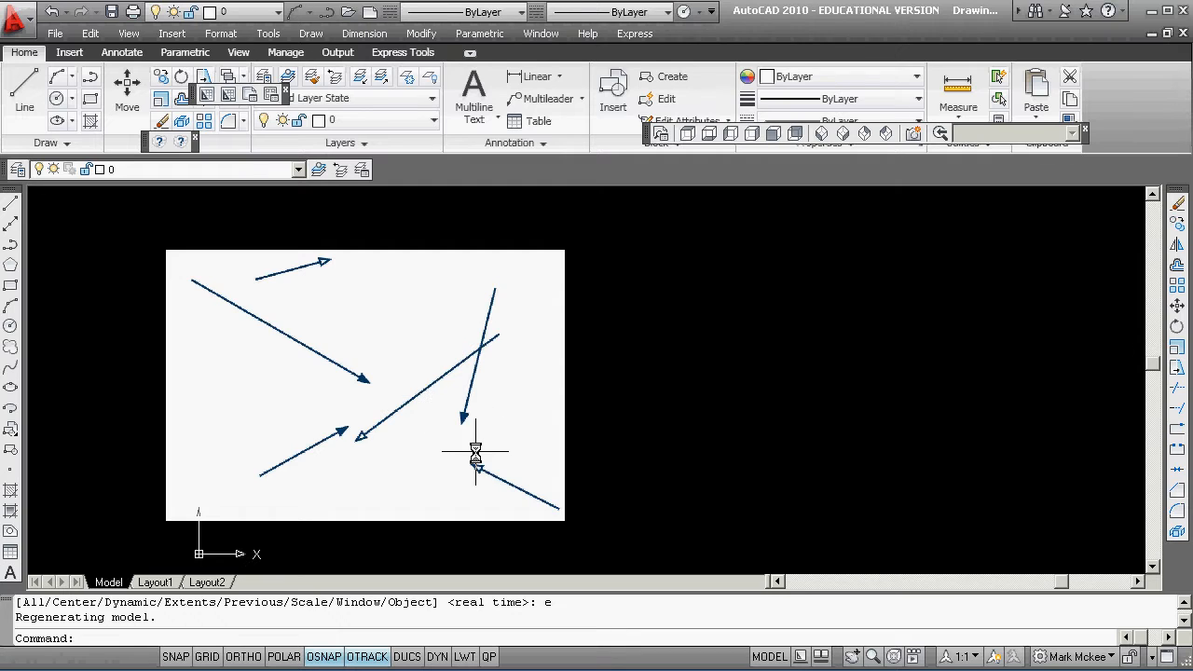
{"action": "left_click", "coordinate": [565, 358]}
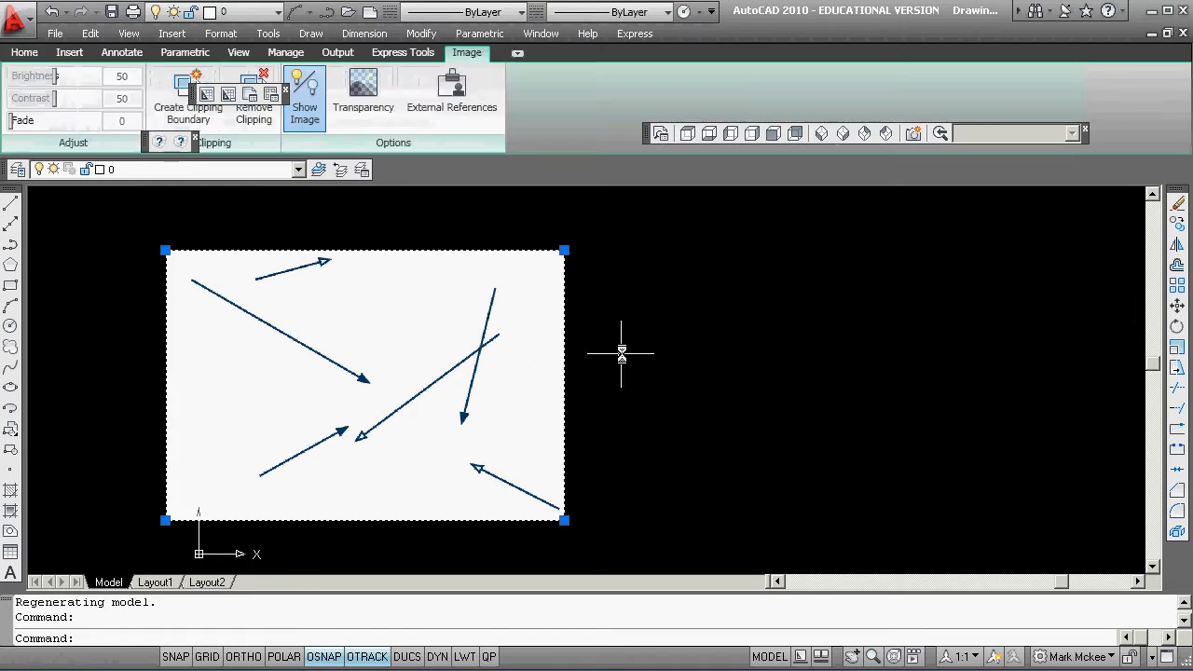
Increase the fade of the vectorscan image so that it is dimmed, and deselect it
{"action": "right_click", "coordinate": [638, 320]}
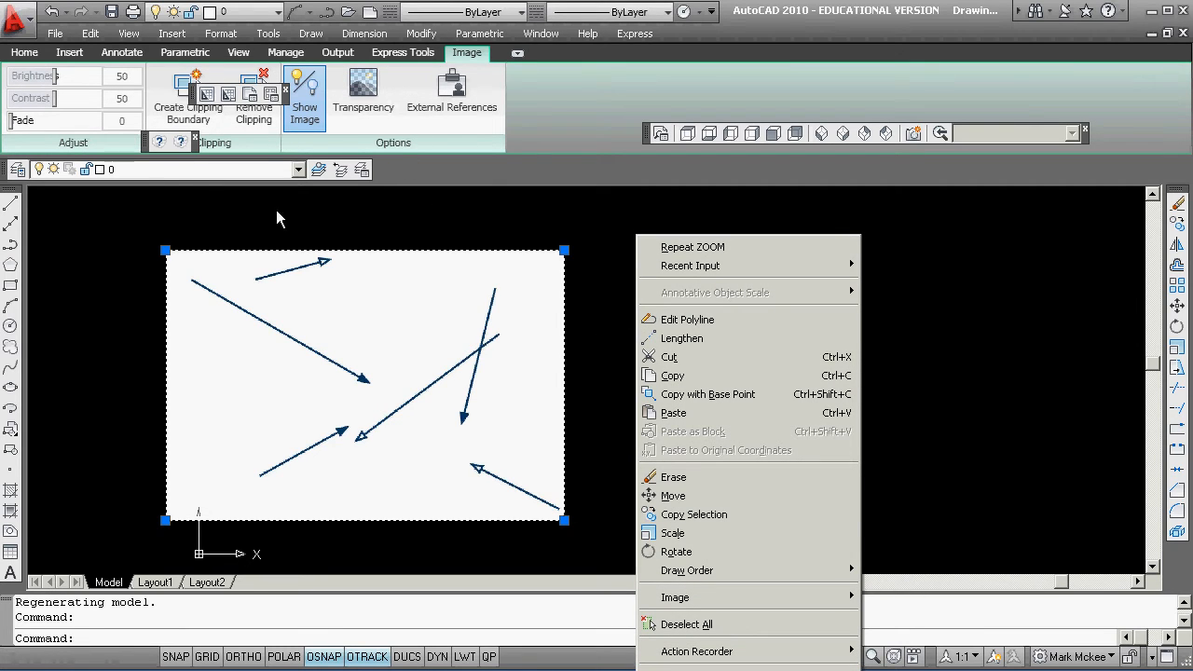
{"action": "left_click_drag", "start_coordinate": [19, 121], "coordinate": [115, 124]}
{"action": "key", "text": "Escape"}
{"action": "key", "text": "Escape"}
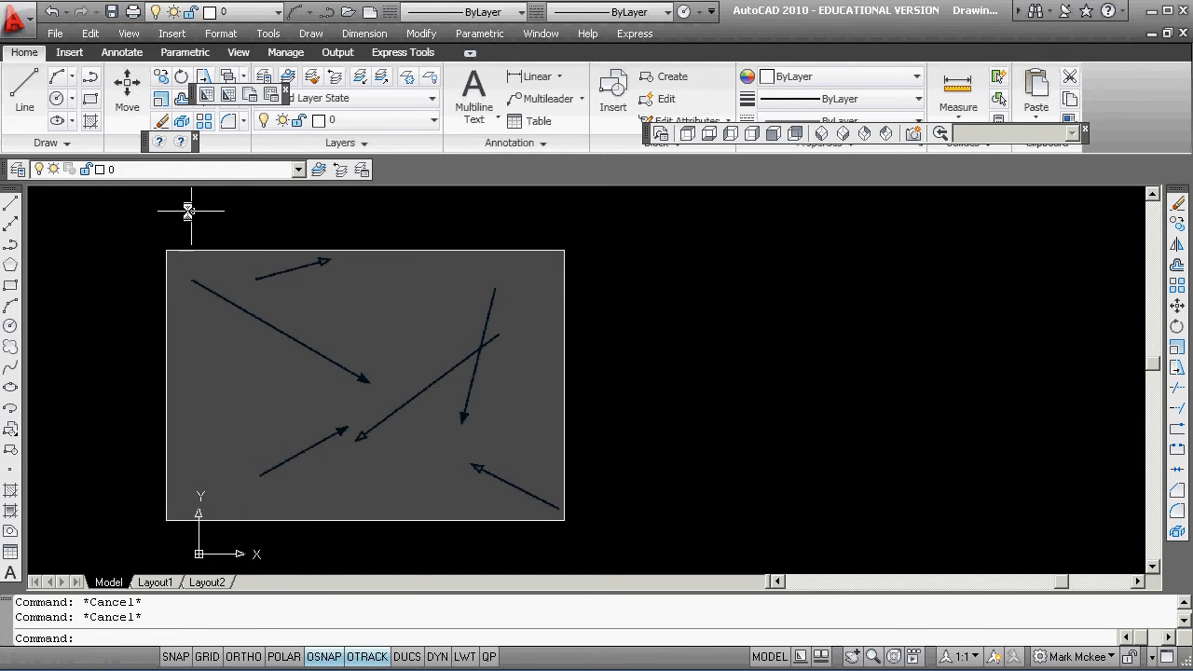
Create two new layers named openvectors and closedvectors in the Layer Properties Manager
{"action": "left_click", "coordinate": [296, 171]}
{"action": "left_click", "coordinate": [297, 170]}
{"action": "left_click", "coordinate": [17, 171]}
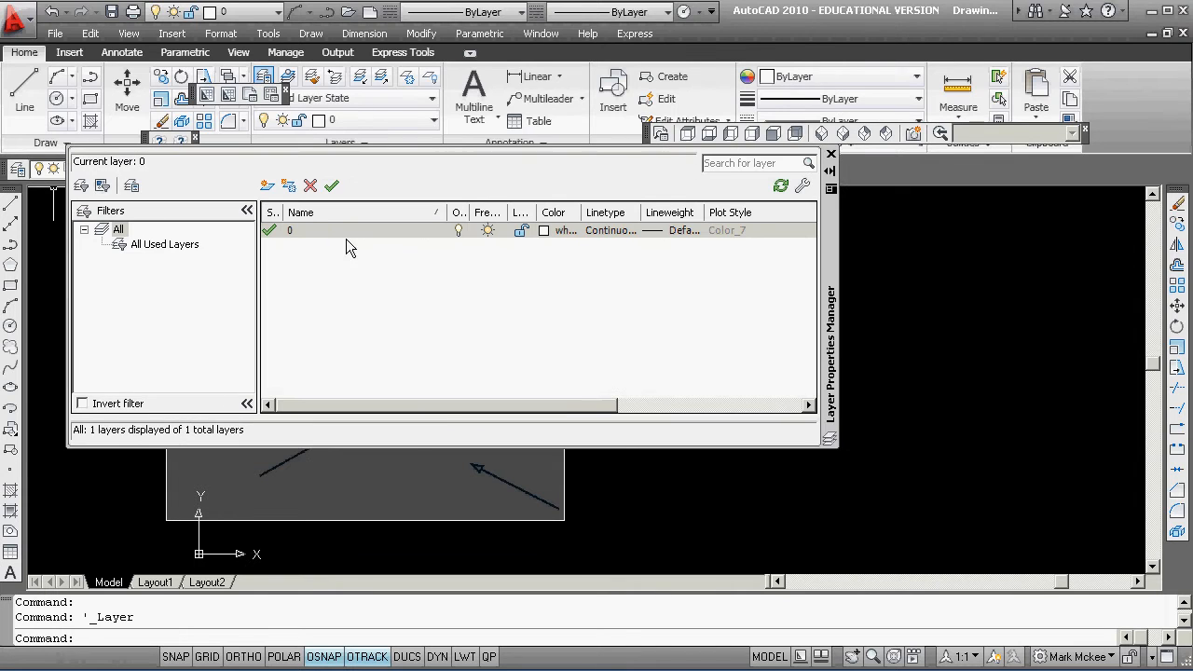
{"action": "left_click", "coordinate": [266, 188]}
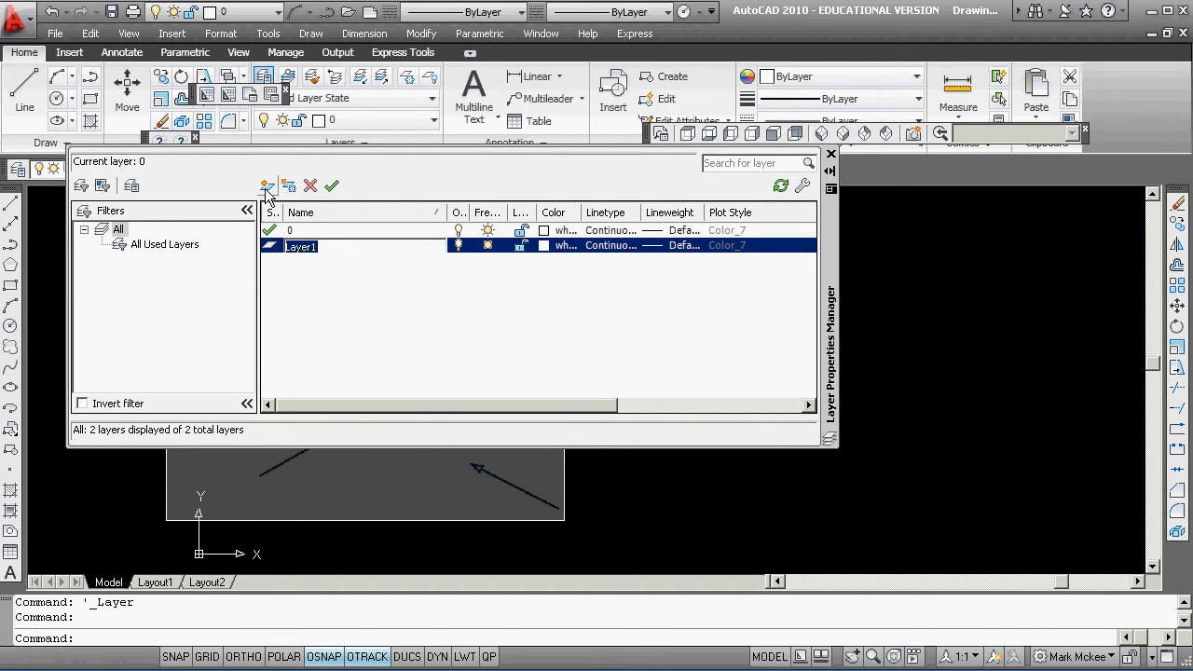
{"action": "type", "text": "openvectors"}
{"action": "left_click", "coordinate": [267, 187]}
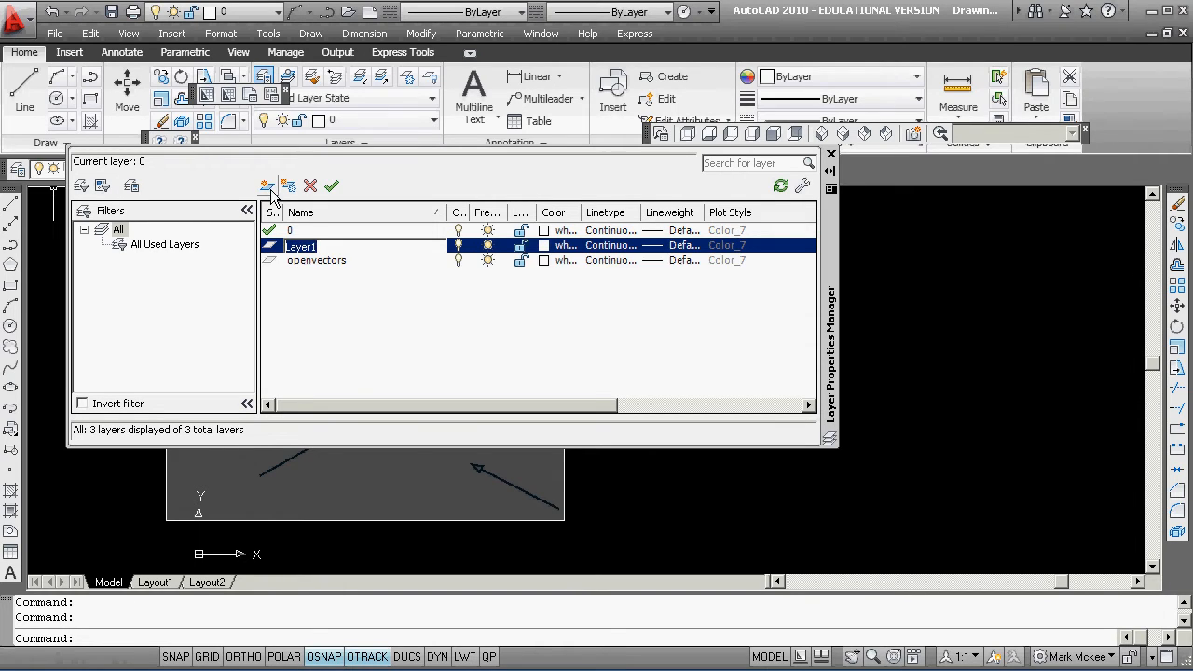
{"action": "type", "text": "closedvectors"}
Set the closedvectors layer's color to green and the openvectors layer's color to blue
{"action": "left_click", "coordinate": [544, 246]}
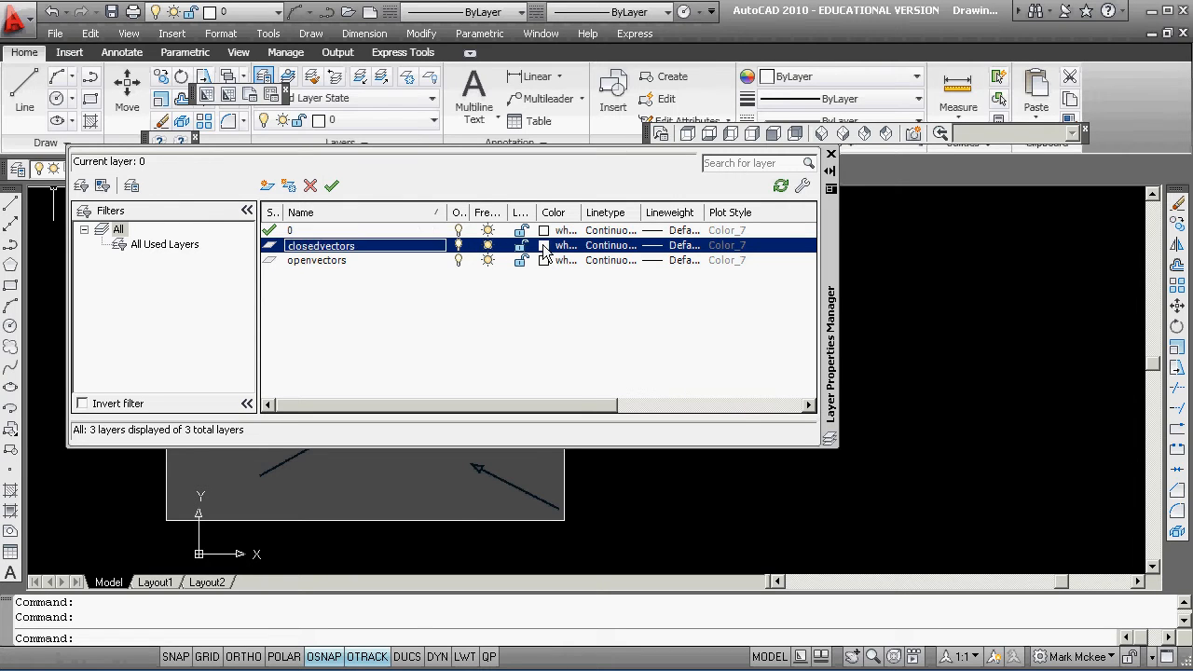
{"action": "left_click", "coordinate": [532, 397]}
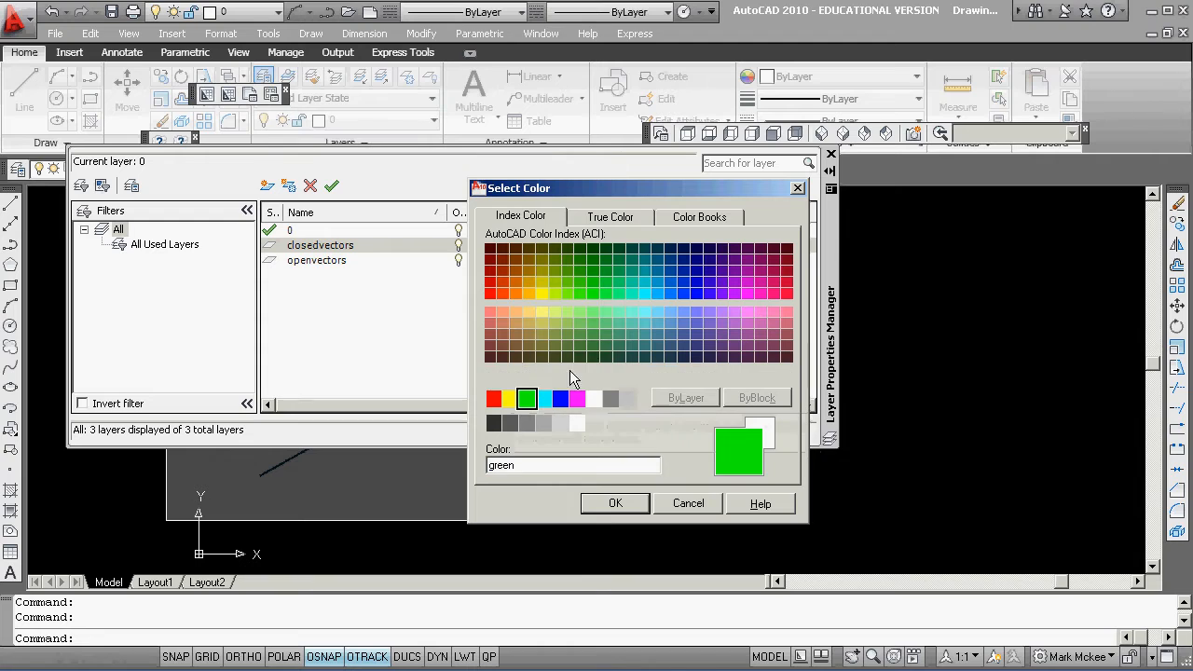
{"action": "left_click", "coordinate": [615, 503]}
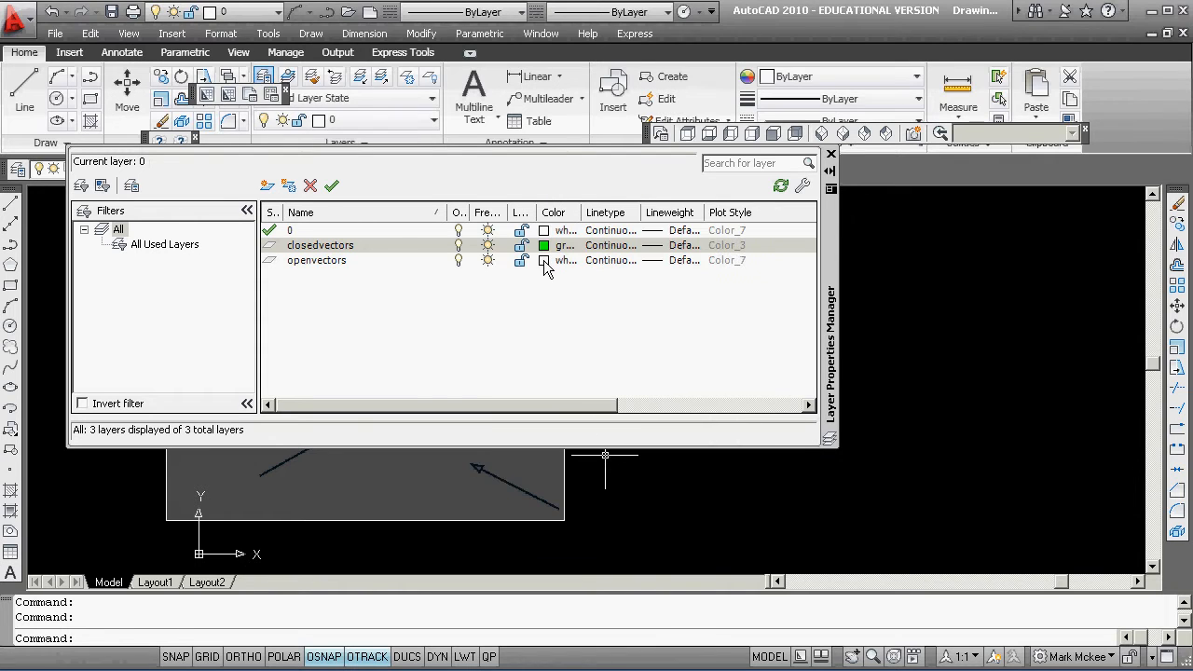
{"action": "left_click", "coordinate": [545, 260]}
{"action": "left_click", "coordinate": [560, 398]}
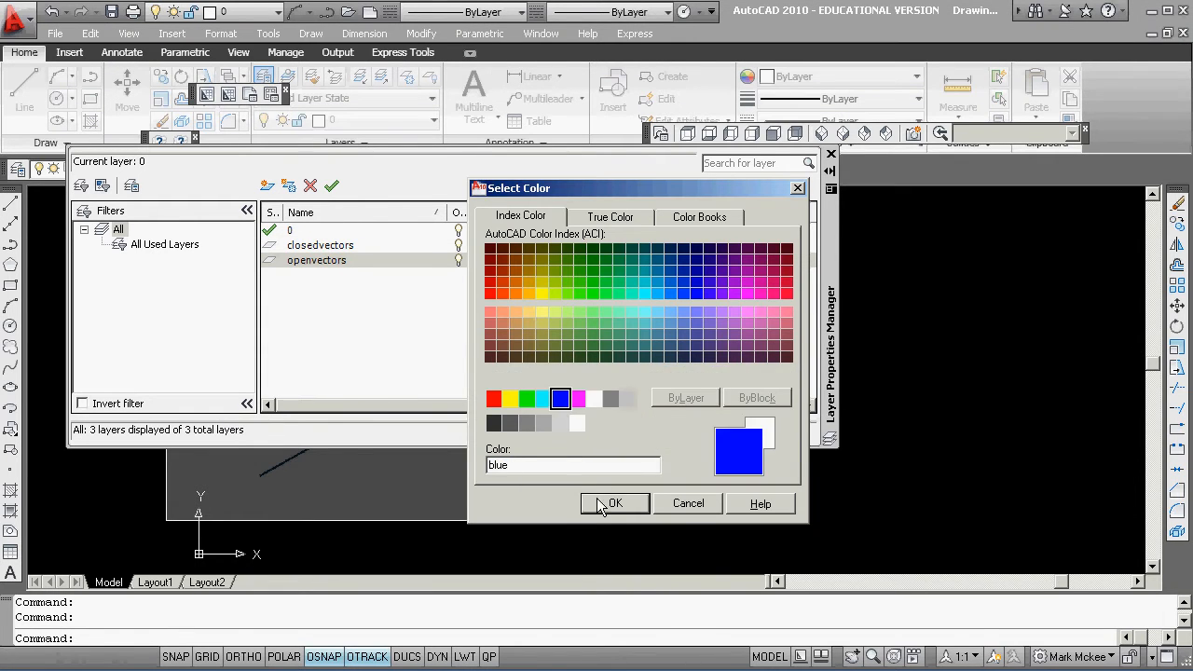
{"action": "left_click", "coordinate": [615, 503]}
Make closedvectors the current layer and trace the long upper closed-head arrow from tail to tip with a line about 32 units long
{"action": "double_click", "coordinate": [272, 245]}
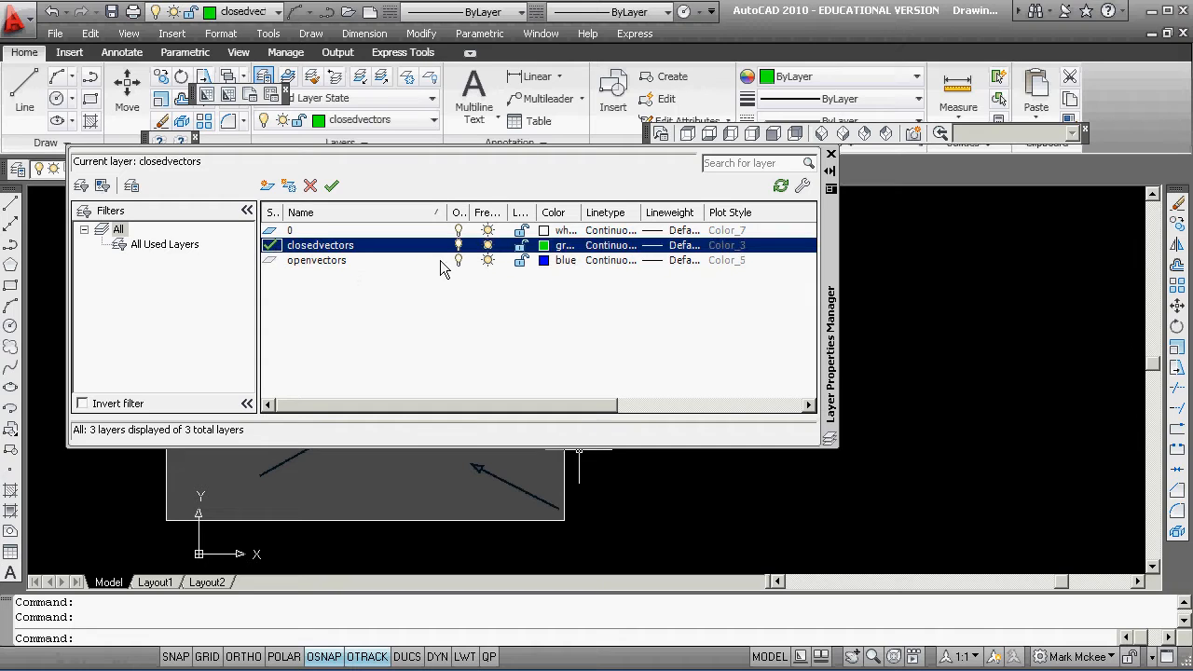
{"action": "left_click", "coordinate": [832, 154]}
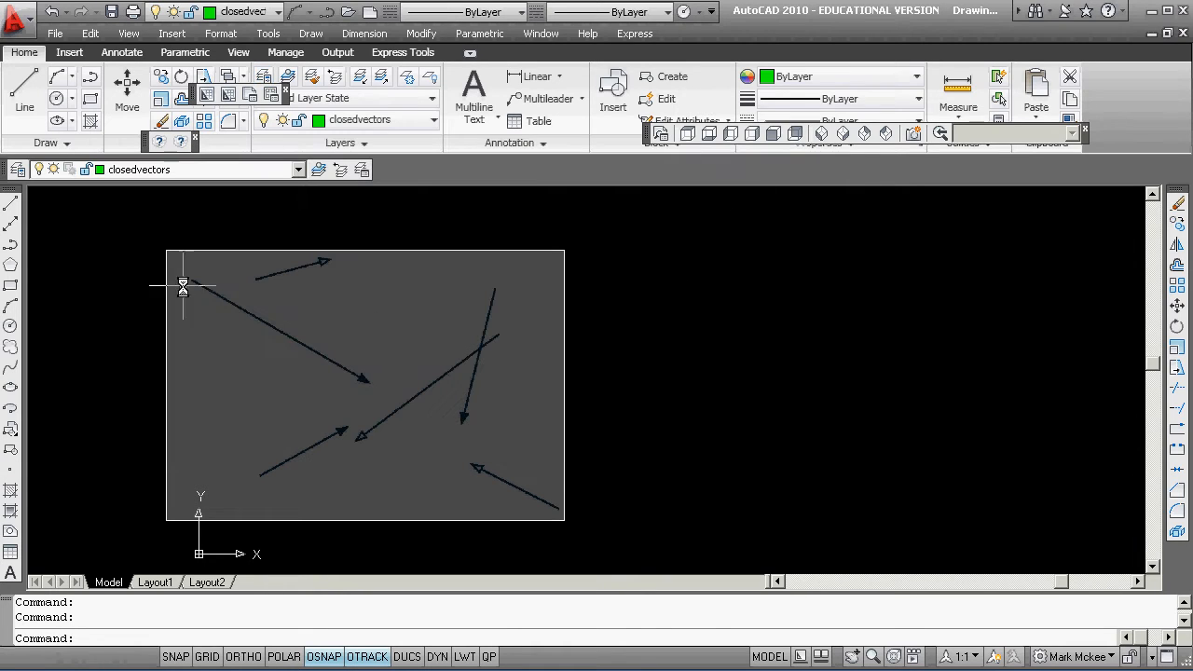
{"action": "left_click", "coordinate": [11, 207]}
{"action": "scroll", "coordinate": [191, 280], "scroll_direction": "up", "scroll_amount": 5}
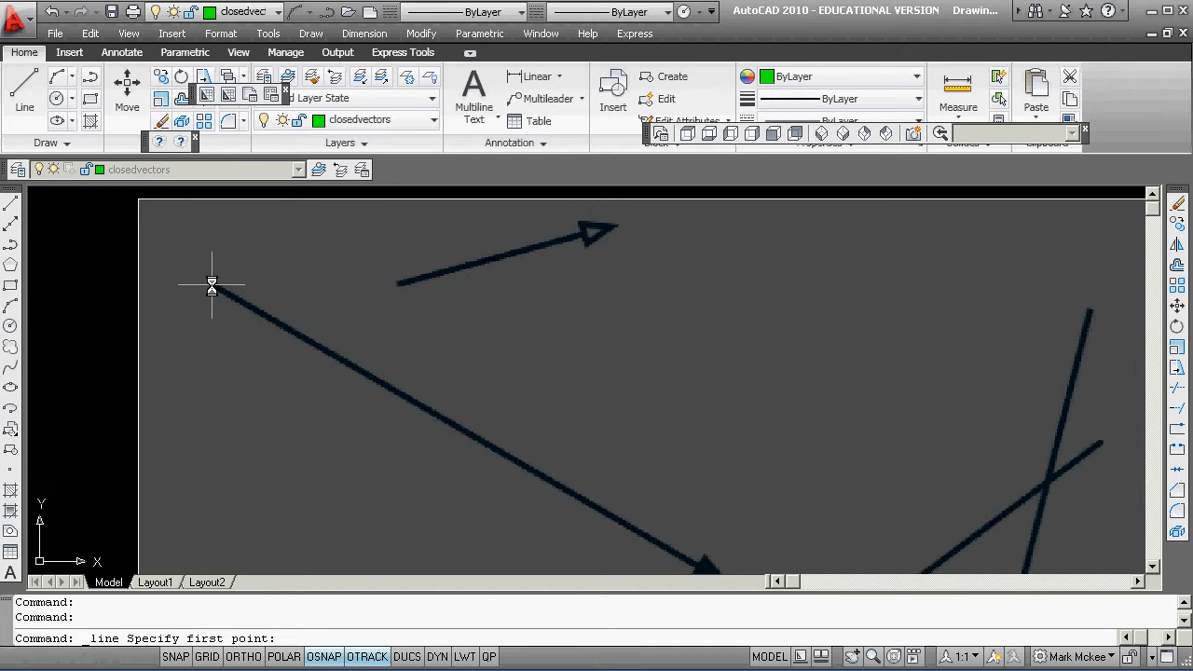
{"action": "left_click", "coordinate": [212, 287]}
{"action": "scroll", "coordinate": [392, 413], "scroll_direction": "down", "scroll_amount": 5}
{"action": "scroll", "coordinate": [456, 483], "scroll_direction": "up", "scroll_amount": 5}
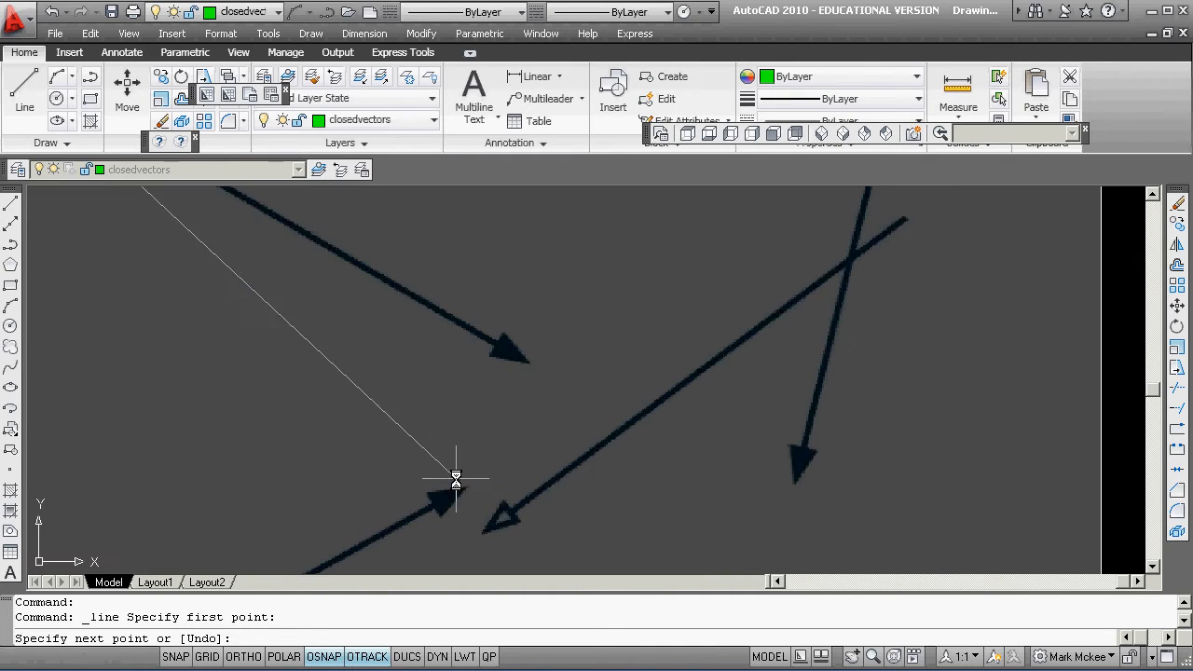
{"action": "scroll", "coordinate": [513, 360], "scroll_direction": "up", "scroll_amount": 4}
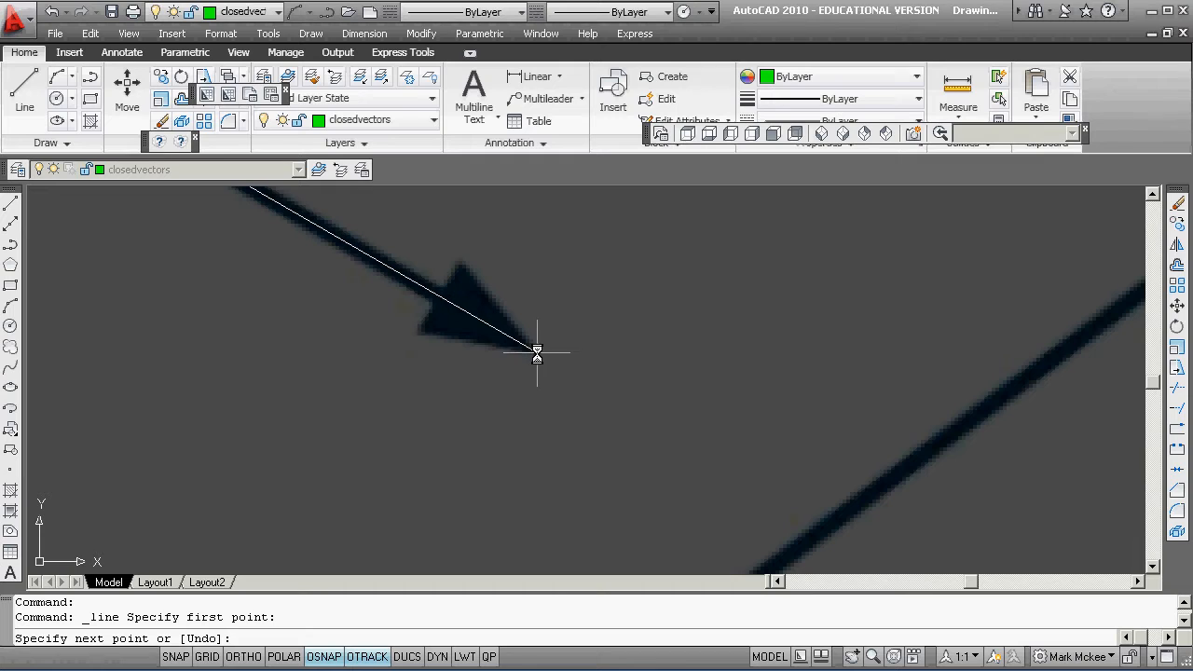
{"action": "left_click", "coordinate": [537, 352]}
{"action": "key", "text": "Return"}
{"action": "scroll", "coordinate": [583, 328], "scroll_direction": "down", "scroll_amount": 8}
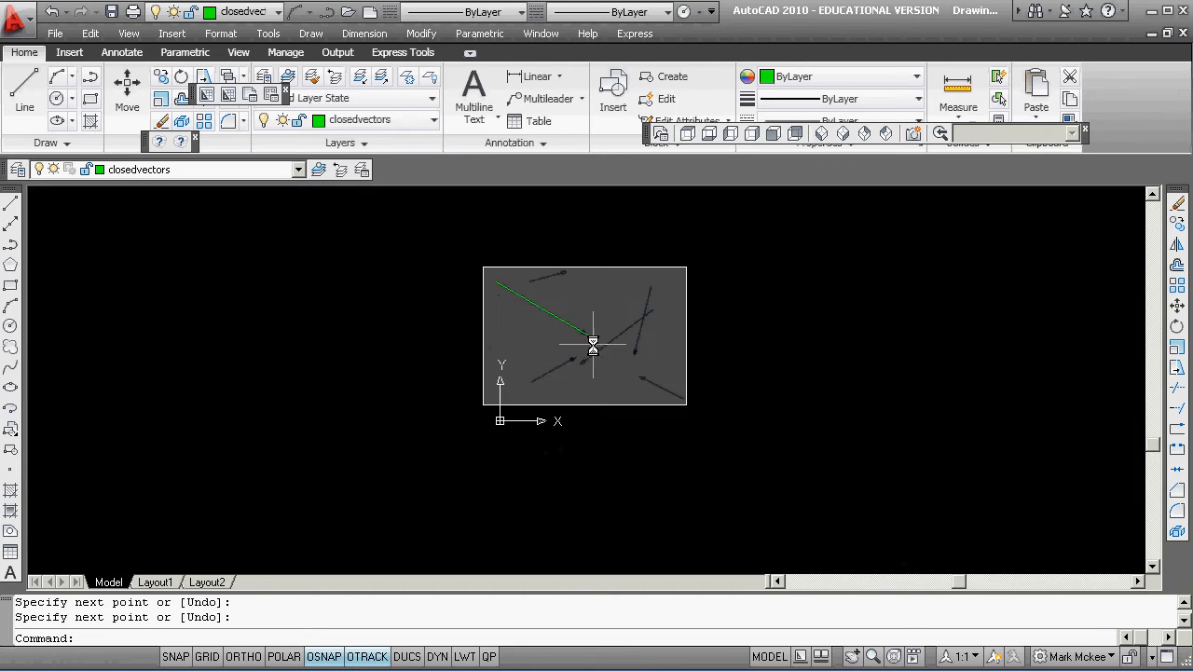
Trace the lower closed-head arrow that points up to the right with a line from its tail to its tip
{"action": "scroll", "coordinate": [592, 345], "scroll_direction": "up", "scroll_amount": 4}
{"action": "key", "text": "Return"}
{"action": "scroll", "coordinate": [434, 401], "scroll_direction": "up", "scroll_amount": 5}
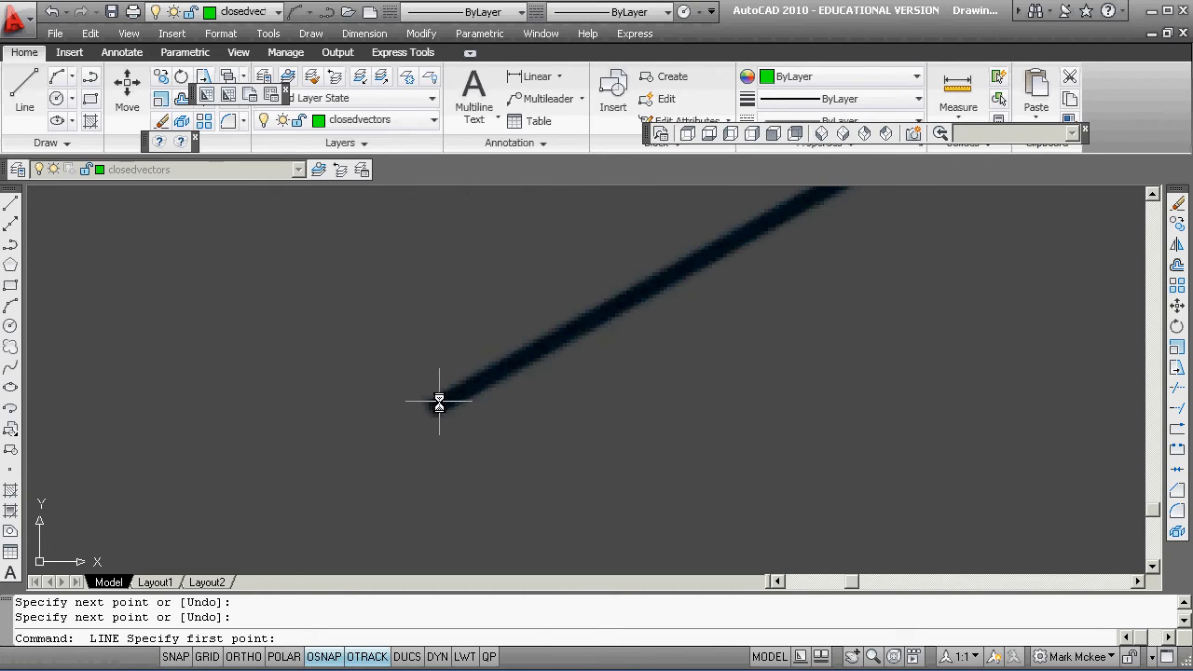
{"action": "left_click", "coordinate": [430, 410]}
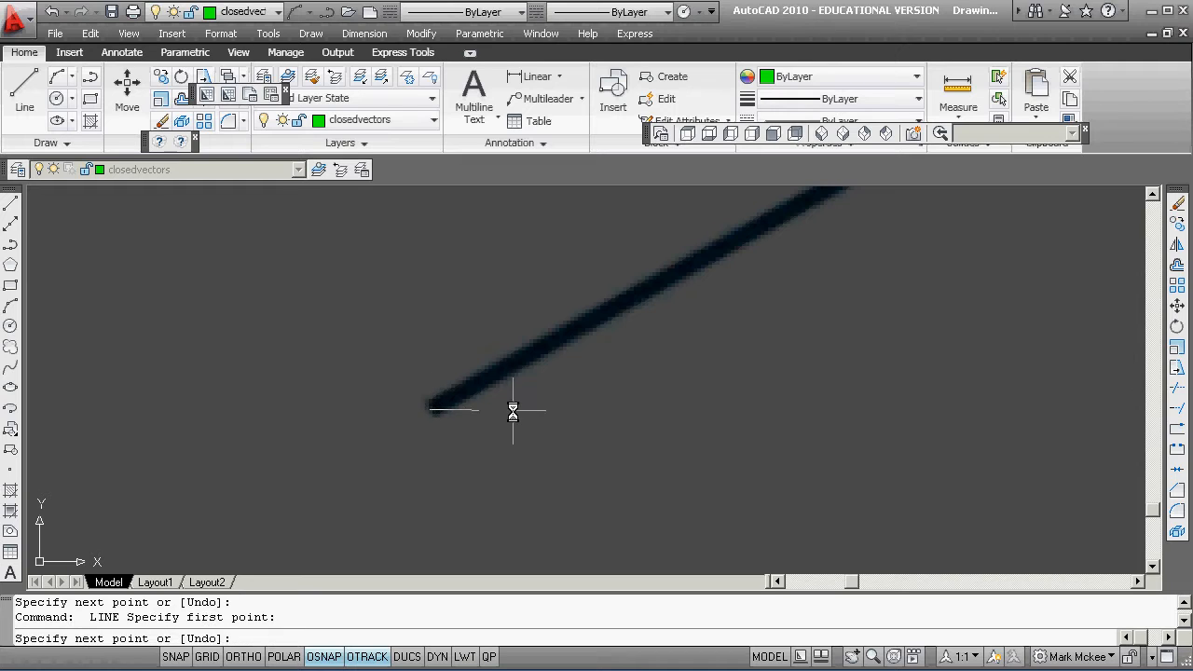
{"action": "scroll", "coordinate": [547, 400], "scroll_direction": "down", "scroll_amount": 6}
{"action": "scroll", "coordinate": [591, 367], "scroll_direction": "up", "scroll_amount": 4}
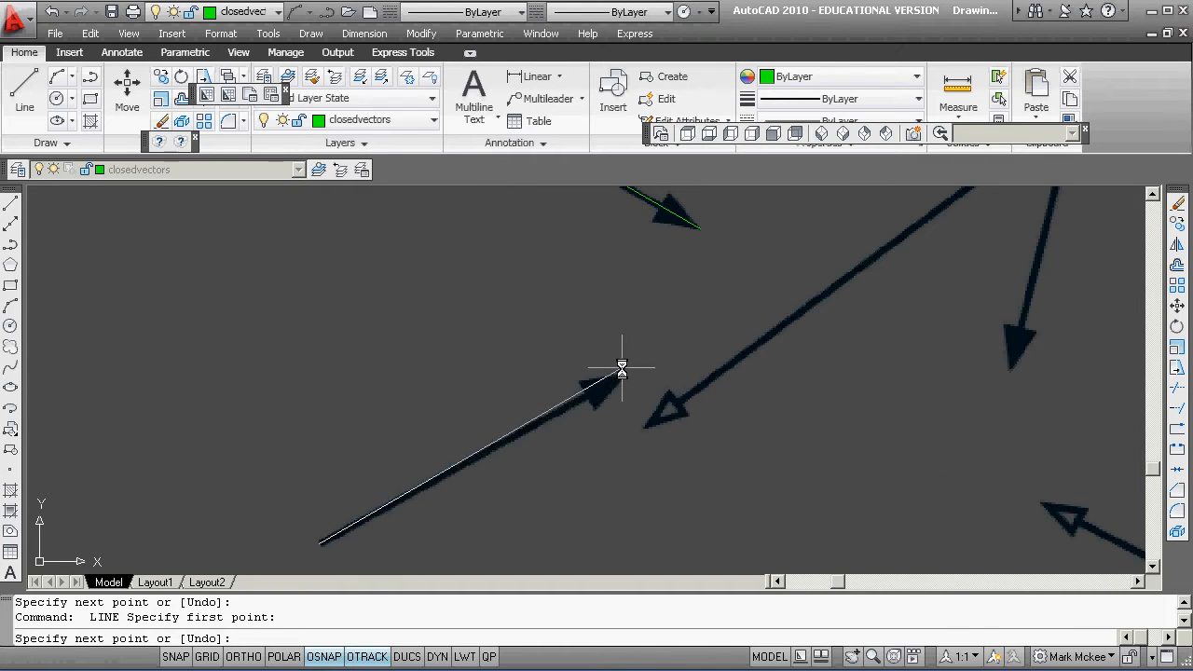
{"action": "left_click", "coordinate": [626, 371]}
{"action": "key", "text": "Return"}
{"action": "scroll", "coordinate": [618, 373], "scroll_direction": "down", "scroll_amount": 6}
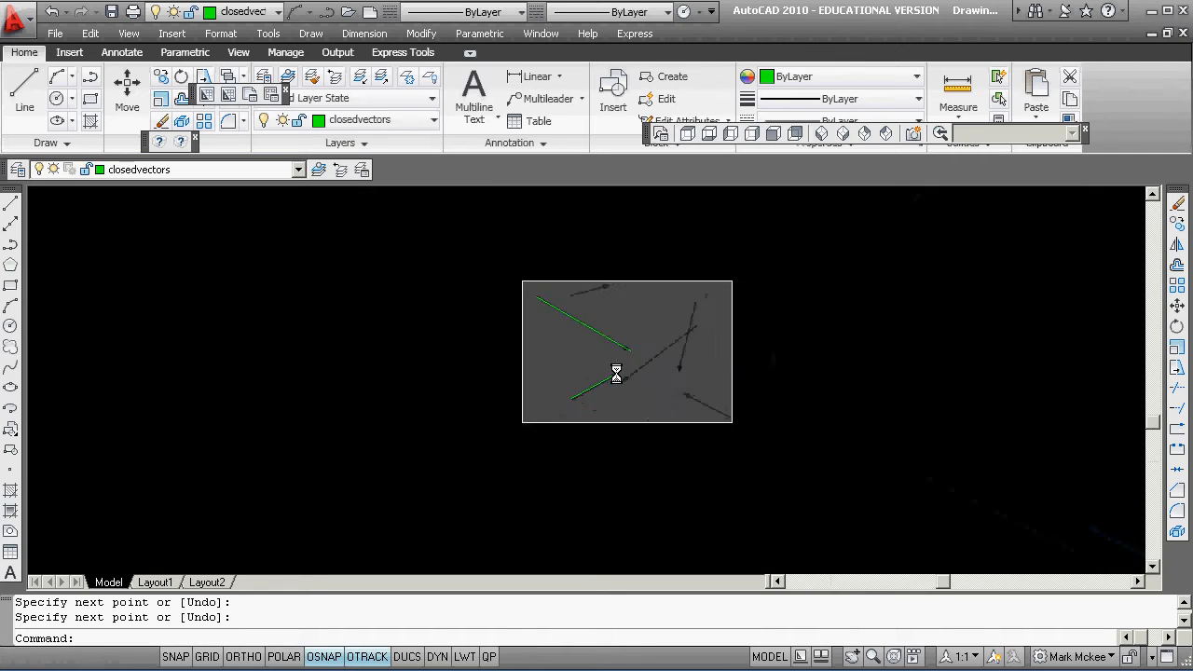
{"action": "scroll", "coordinate": [667, 368], "scroll_direction": "up", "scroll_amount": 5}
{"action": "scroll", "coordinate": [667, 367], "scroll_direction": "down", "scroll_amount": 1}
{"action": "middle_click_drag", "start_coordinate": [667, 367], "coordinate": [674, 429]}
{"action": "key", "text": "Return"}
{"action": "scroll", "coordinate": [658, 388], "scroll_direction": "down", "scroll_amount": 4}
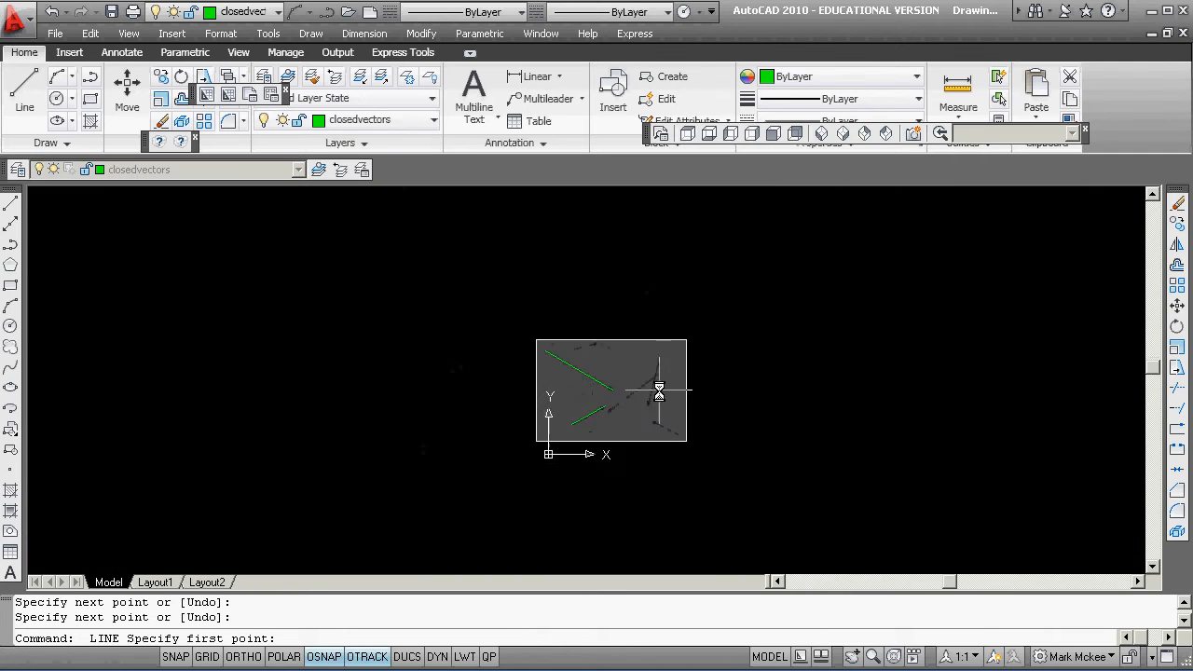
{"action": "key", "text": "Return"}
{"action": "scroll", "coordinate": [652, 354], "scroll_direction": "up", "scroll_amount": 5}
{"action": "key", "text": "Escape"}
{"action": "scroll", "coordinate": [732, 392], "scroll_direction": "down", "scroll_amount": 5}
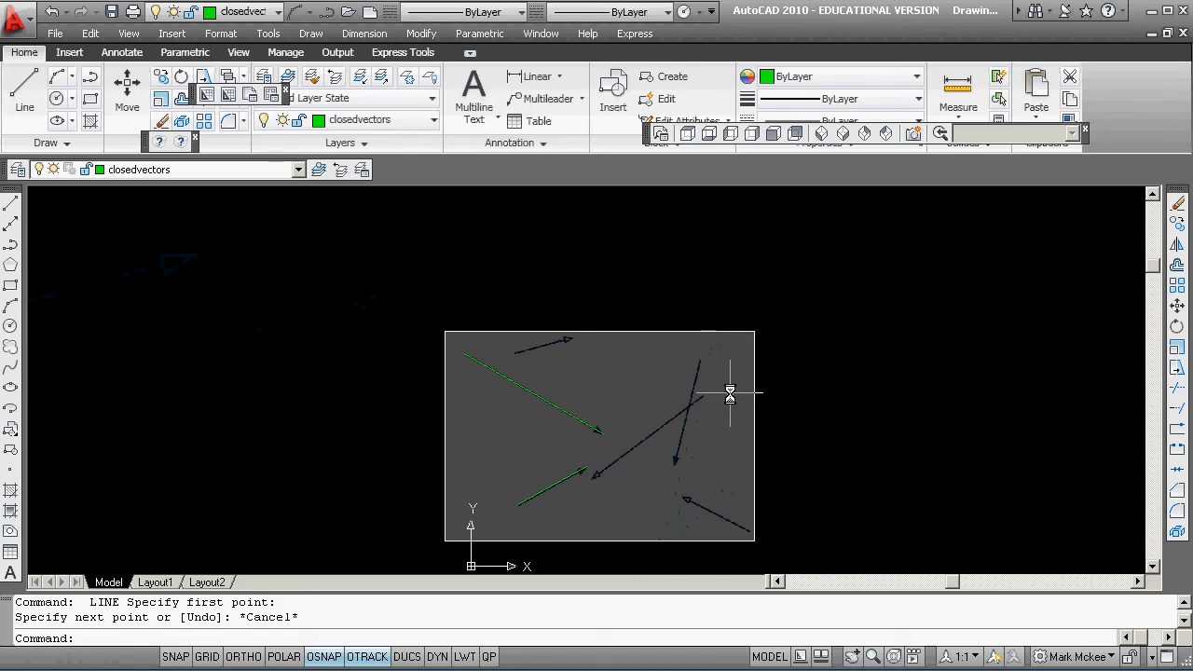
Trace the steep closed-head arrow near the image's right side with a line from its upper tail to its lower tip
{"action": "key", "text": "Return"}
{"action": "scroll", "coordinate": [711, 392], "scroll_direction": "up", "scroll_amount": 4}
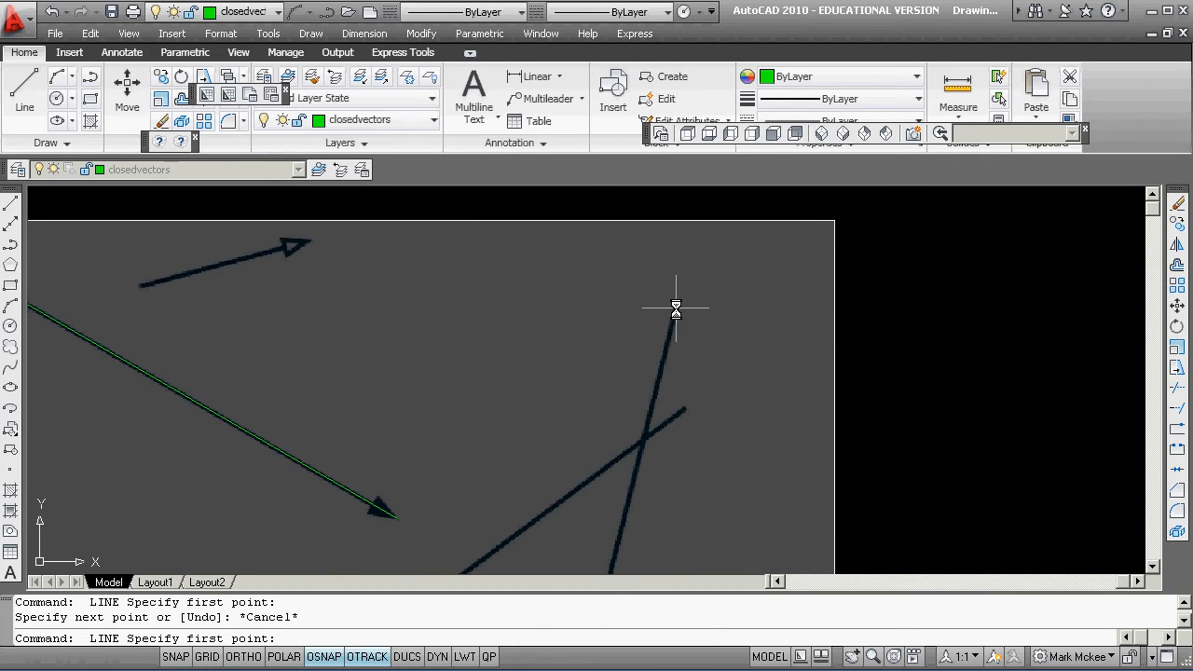
{"action": "left_click", "coordinate": [677, 307]}
{"action": "scroll", "coordinate": [677, 305], "scroll_direction": "down", "scroll_amount": 5}
{"action": "scroll", "coordinate": [673, 399], "scroll_direction": "up", "scroll_amount": 5}
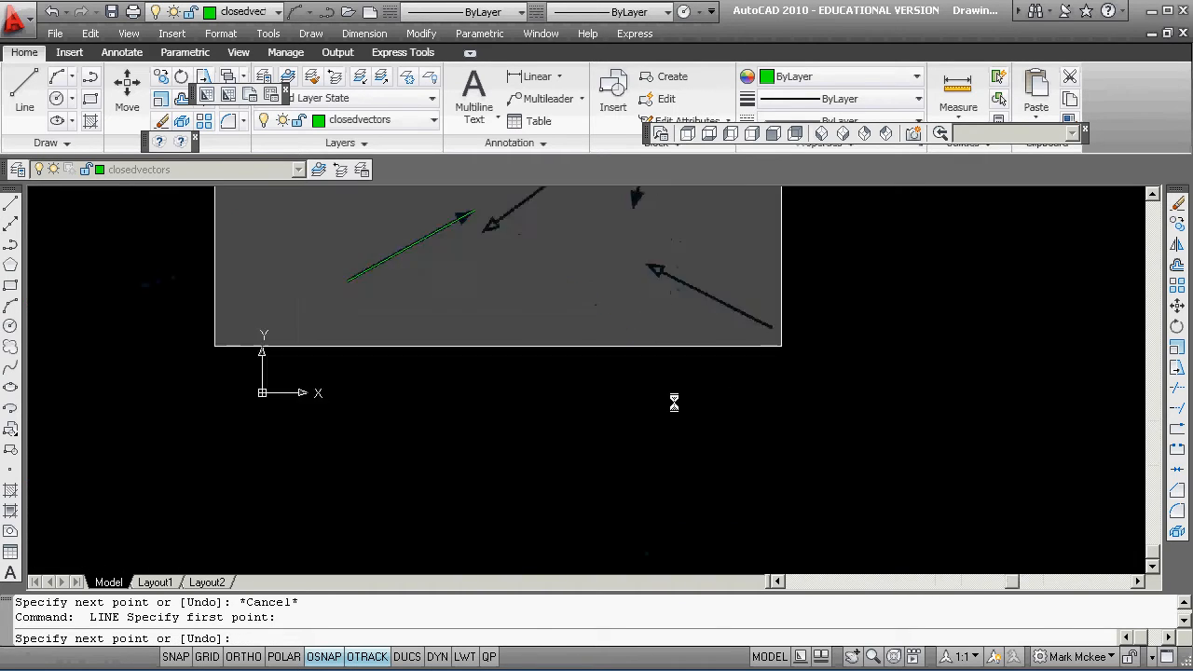
{"action": "middle_click_drag", "start_coordinate": [652, 311], "coordinate": [621, 501]}
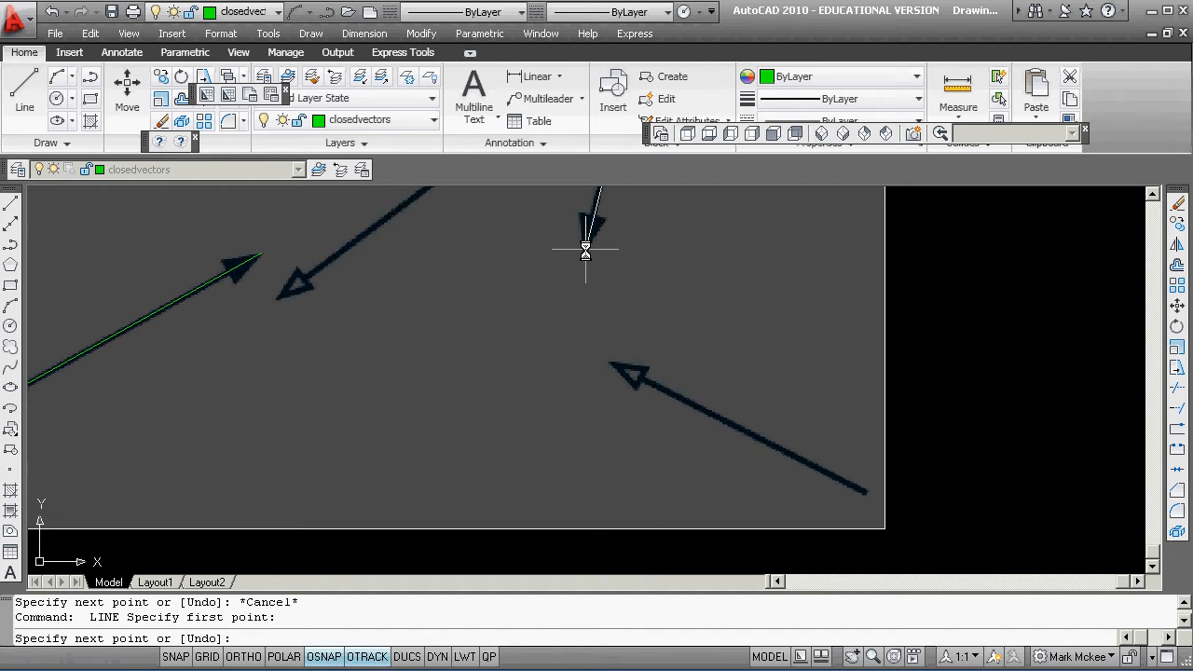
{"action": "left_click", "coordinate": [572, 274]}
{"action": "scroll", "coordinate": [551, 301], "scroll_direction": "down", "scroll_amount": 4}
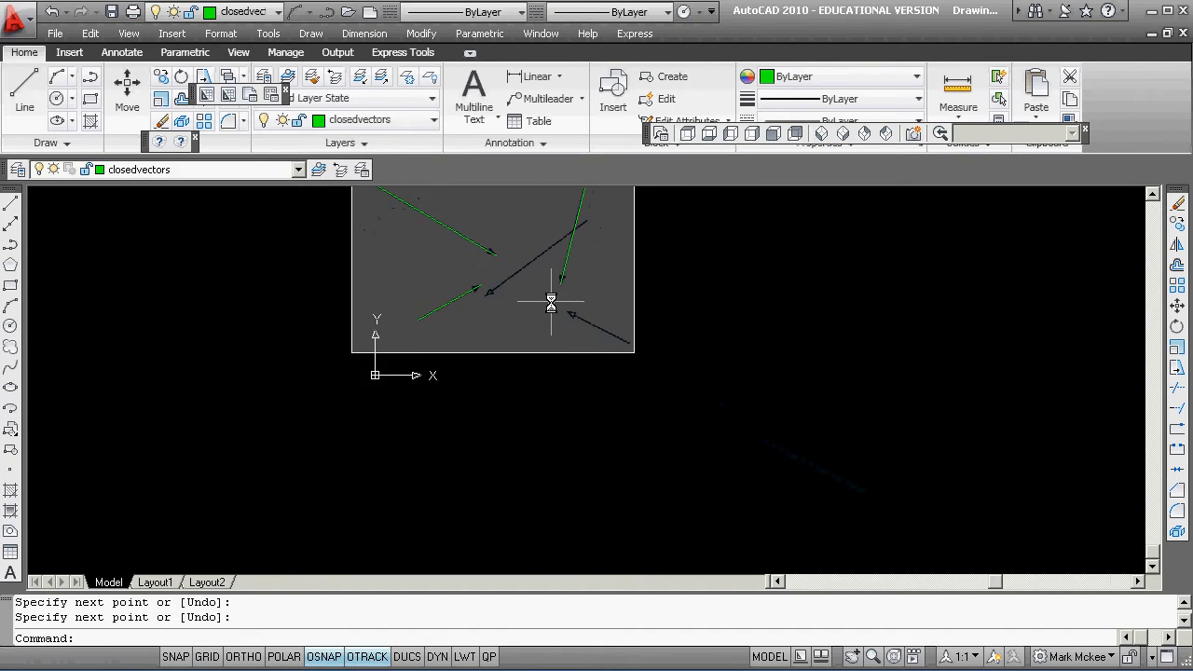
{"action": "key", "text": "Return"}
Open the properties of the long upper green line and check which linetypes are available for it
{"action": "left_click", "coordinate": [459, 319]}
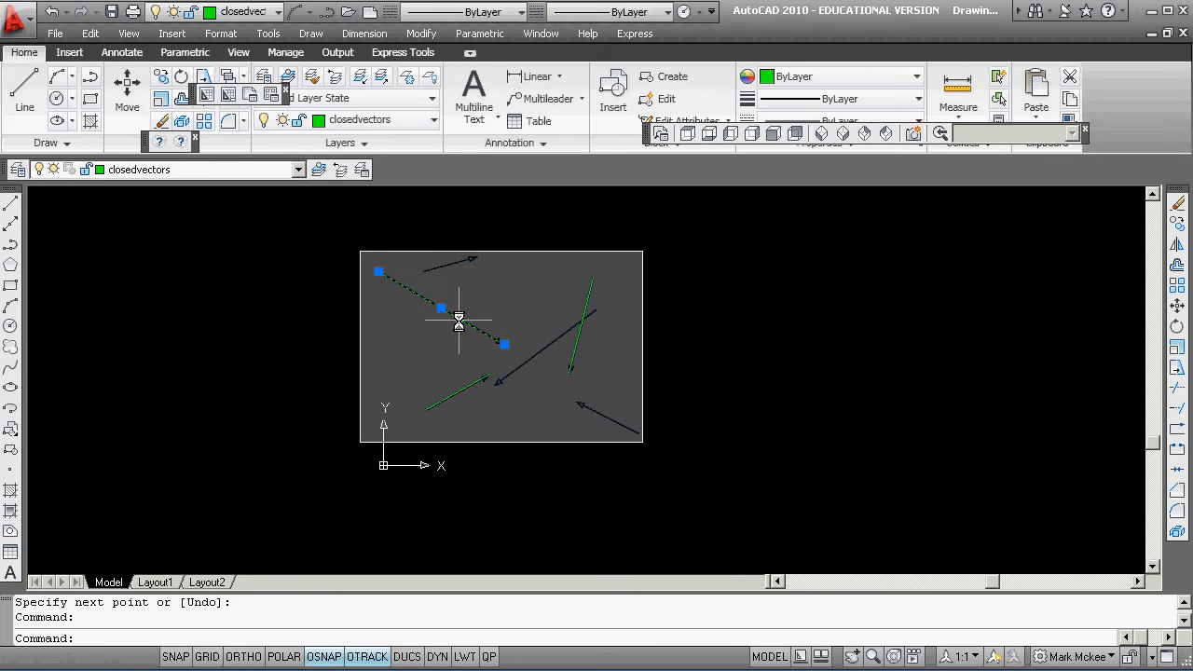
{"action": "right_click", "coordinate": [507, 292]}
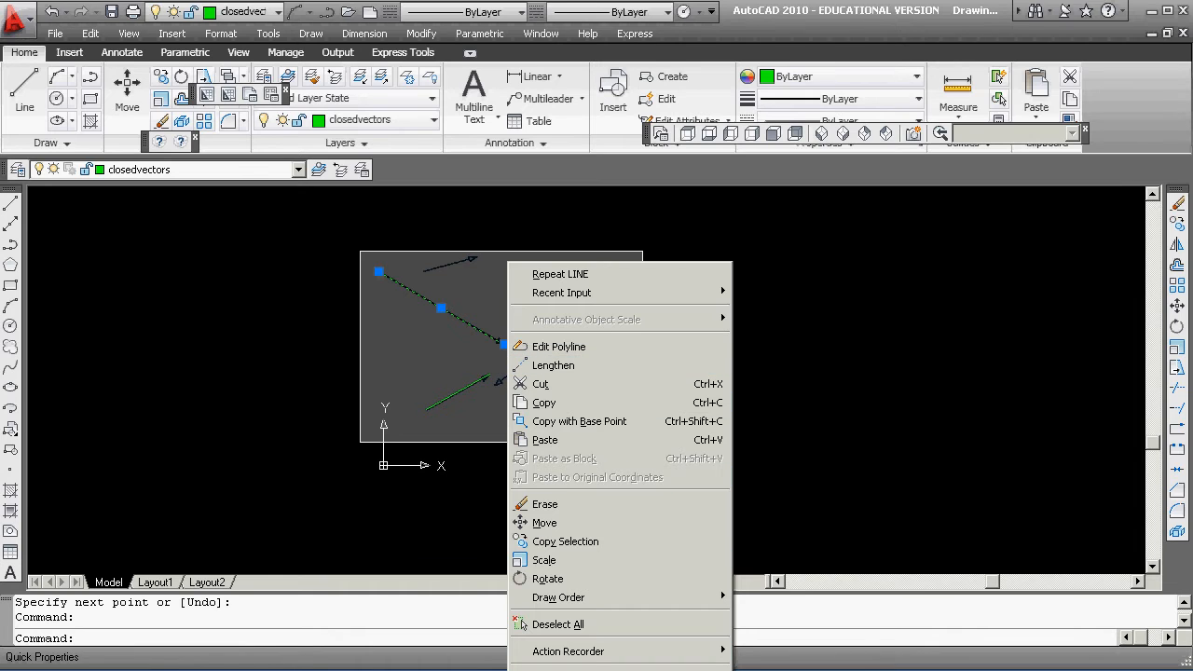
{"action": "left_click", "coordinate": [559, 670]}
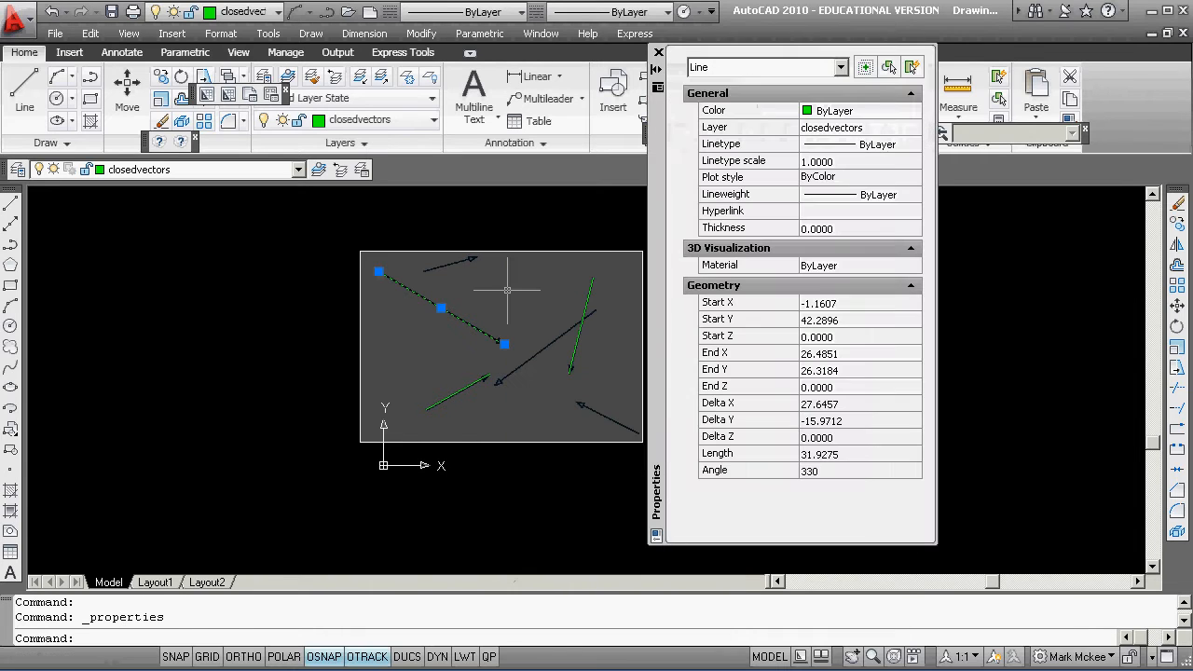
{"action": "left_click", "coordinate": [885, 126]}
{"action": "left_click", "coordinate": [850, 147]}
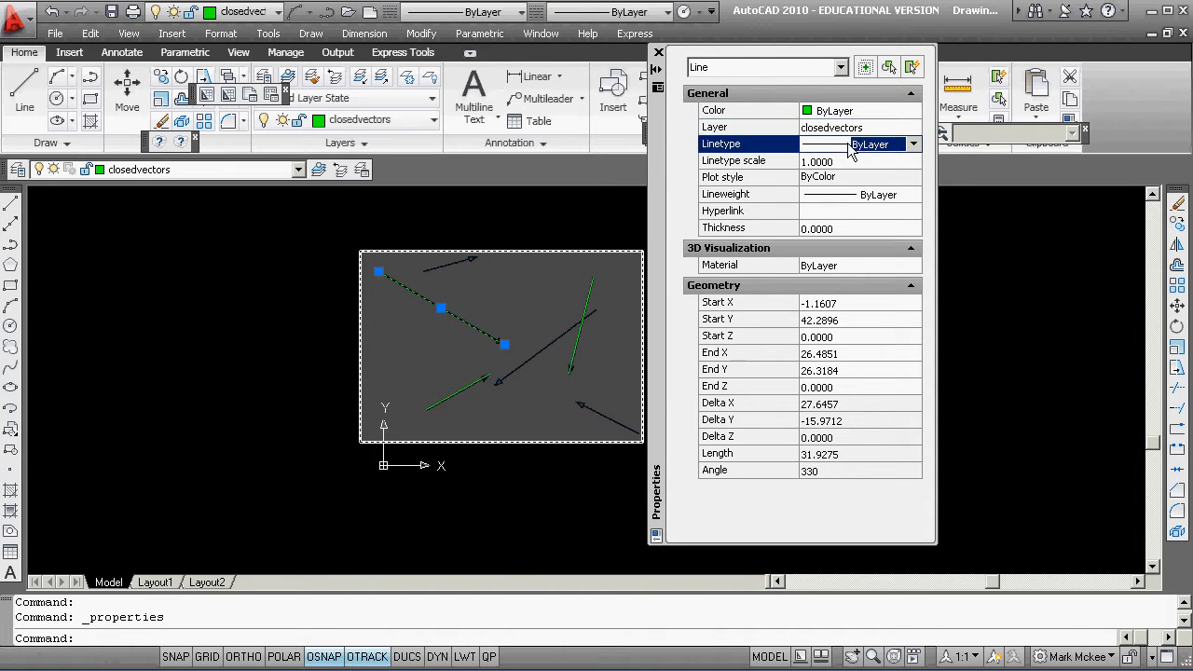
{"action": "left_click", "coordinate": [913, 146]}
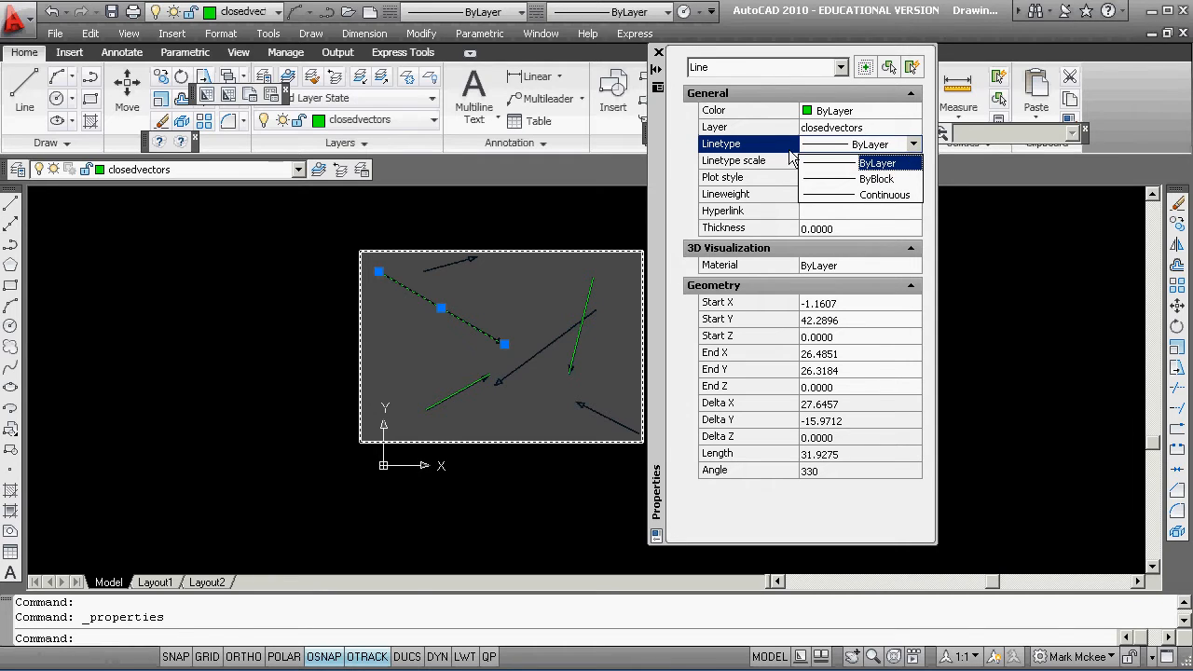
{"action": "left_click", "coordinate": [993, 262]}
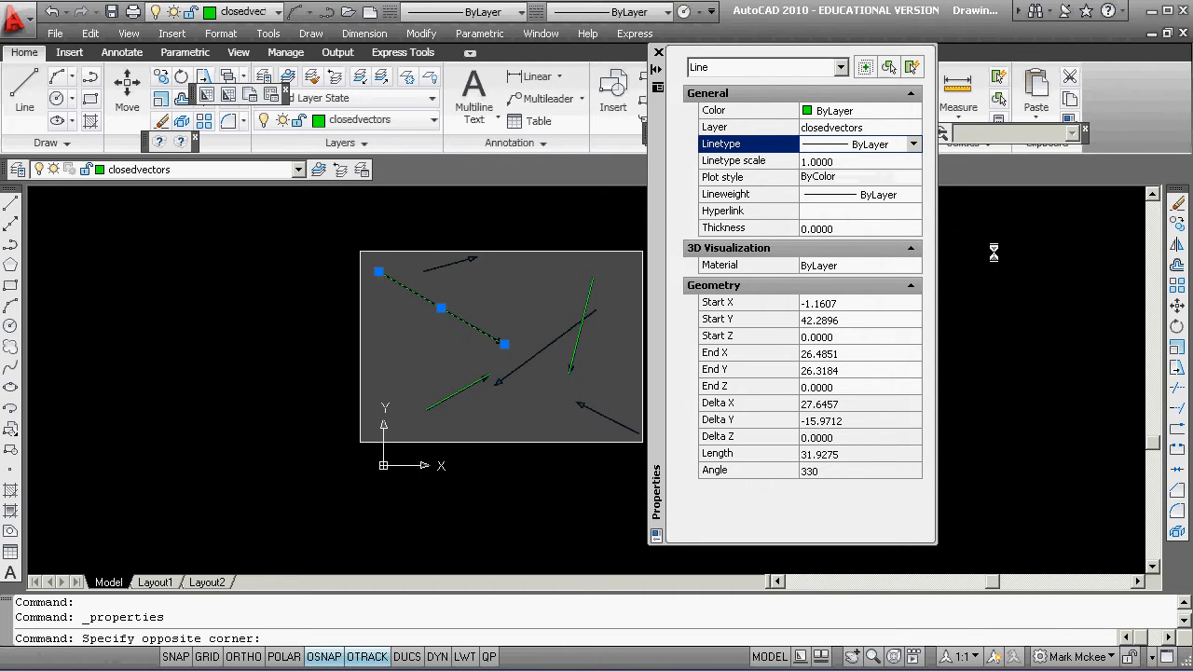
{"action": "key", "text": "Escape"}
Start the Linetype Manager's loading of new linetypes and choose the acadforce file in the linetypes folder as the source
{"action": "left_click", "coordinate": [191, 277]}
{"action": "left_click", "coordinate": [192, 277]}
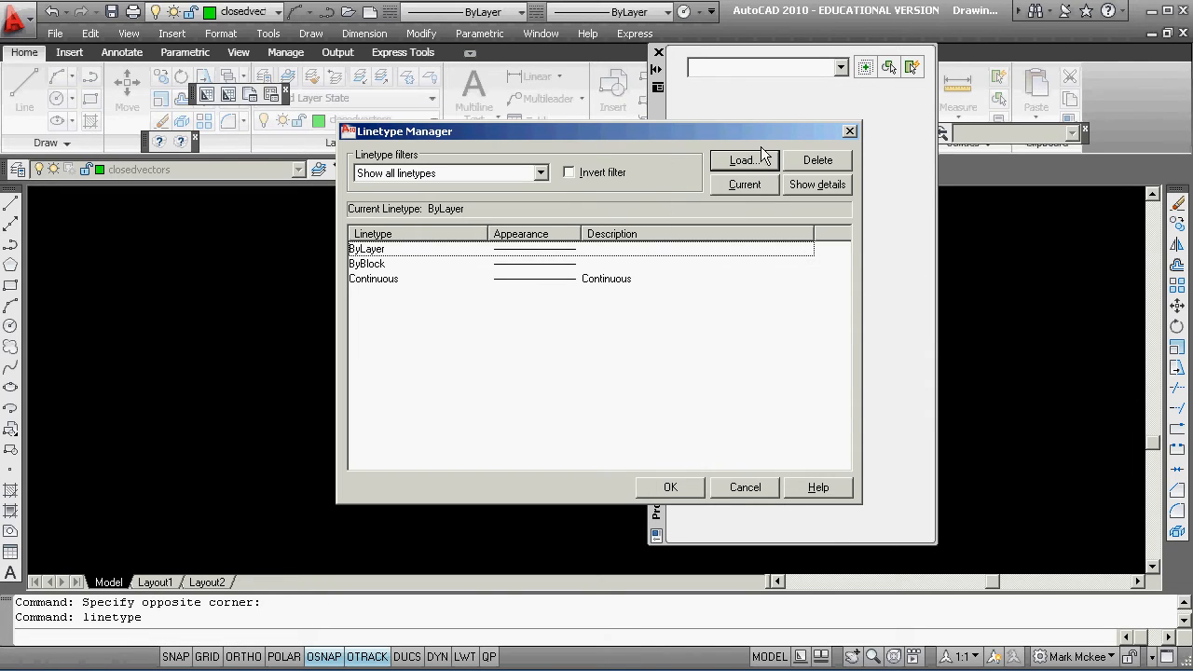
{"action": "left_click", "coordinate": [751, 161]}
{"action": "left_click", "coordinate": [460, 214]}
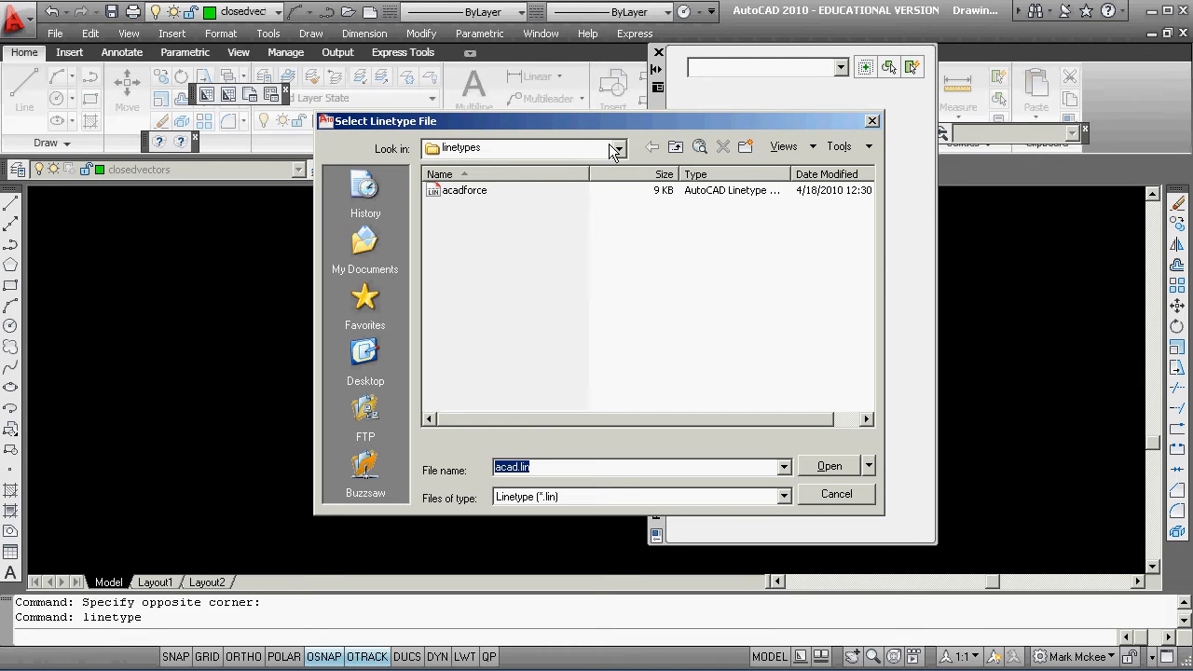
{"action": "left_click", "coordinate": [617, 149]}
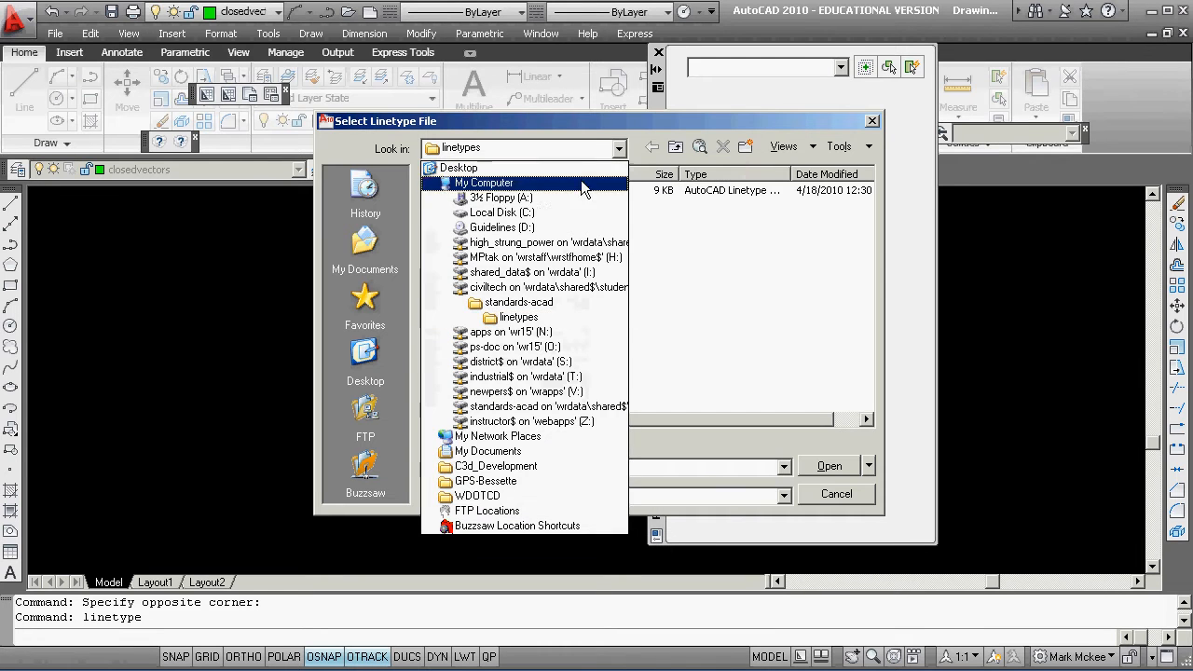
{"action": "left_click", "coordinate": [534, 318]}
{"action": "left_click", "coordinate": [466, 196]}
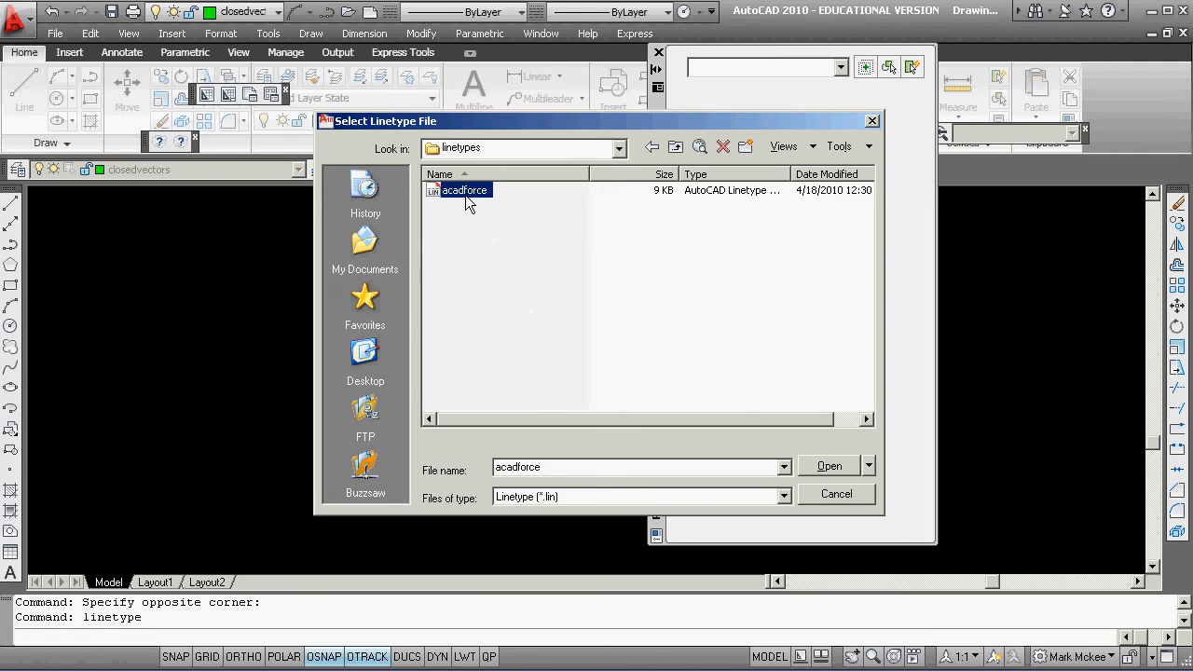
{"action": "left_click", "coordinate": [829, 466]}
Load the acadforce linetypes from 10_FORCE through 15_RAD into the drawing and accept the Linetype Manager
{"action": "left_click", "coordinate": [499, 276]}
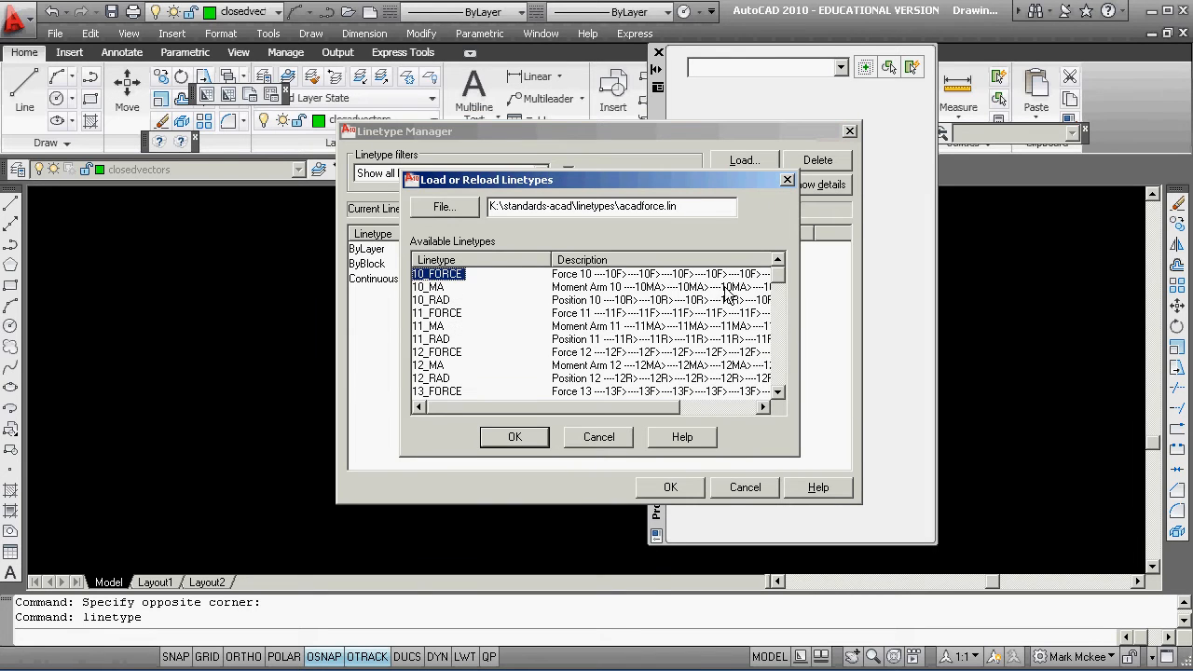
{"action": "mouse_move", "coordinate": [779, 280]}
{"action": "left_mouse_down"}
{"action": "mouse_move", "coordinate": [778, 309]}
{"action": "mouse_move", "coordinate": [775, 300]}
{"action": "left_mouse_up"}
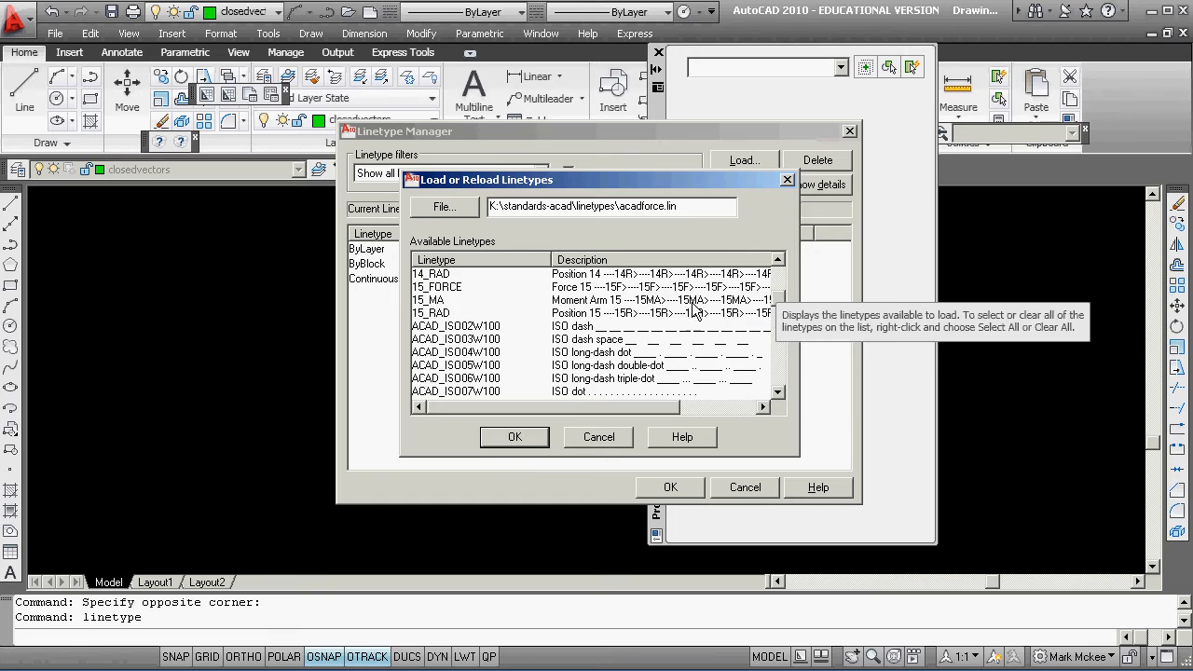
{"action": "left_click", "coordinate": [425, 313], "text": "shift"}
{"action": "left_click", "coordinate": [515, 437]}
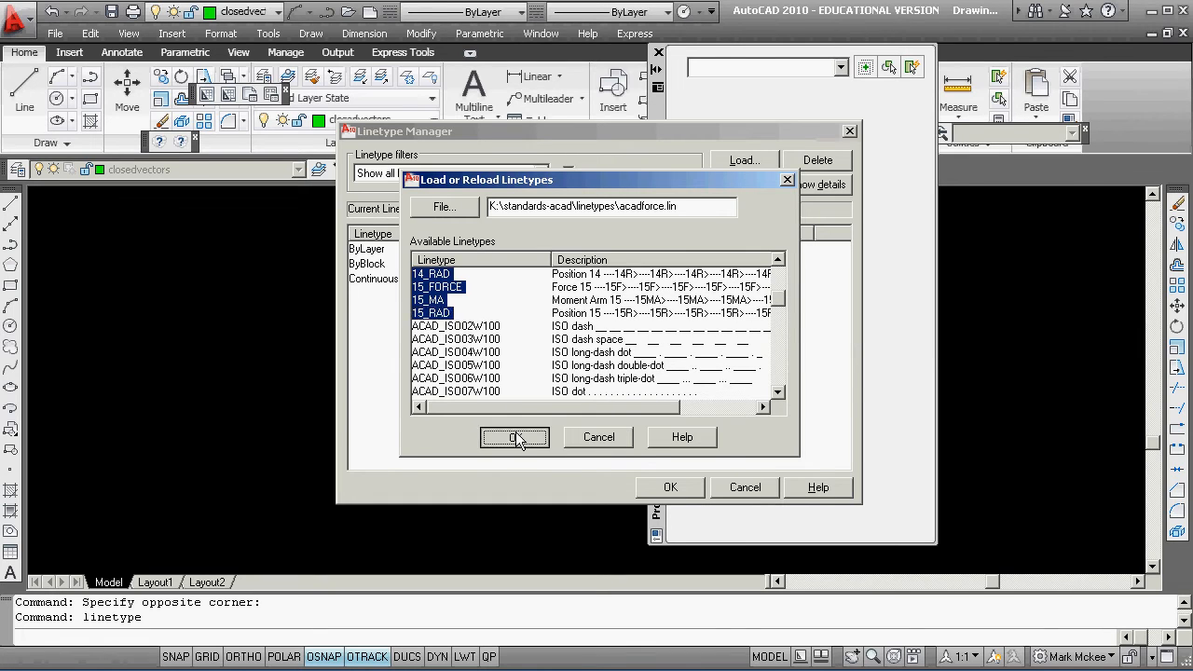
{"action": "left_click", "coordinate": [678, 490]}
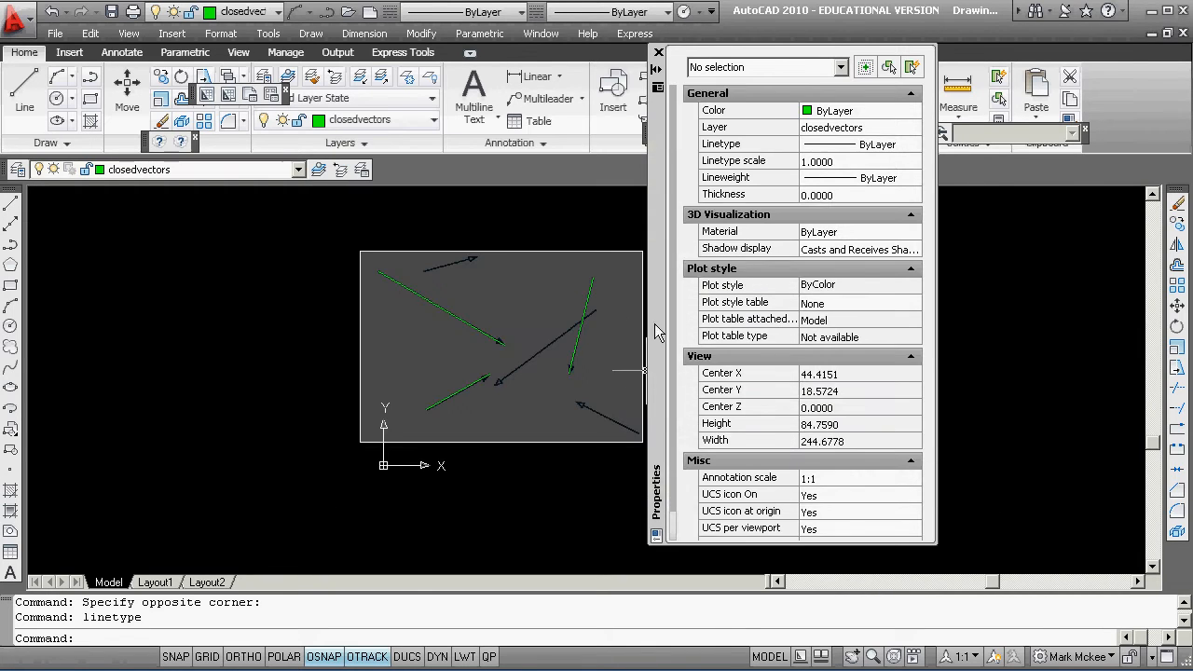
Assign the 10_FORCE linetype to the long upper green line and deselect it
{"action": "left_click", "coordinate": [481, 333]}
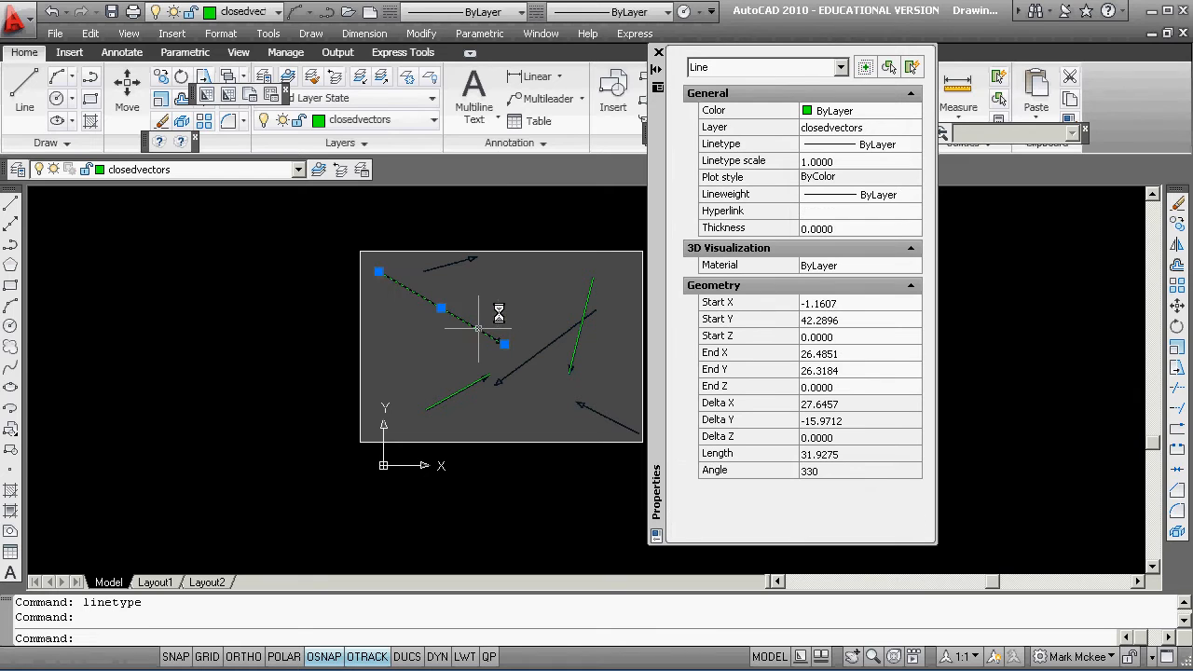
{"action": "right_click", "coordinate": [483, 290]}
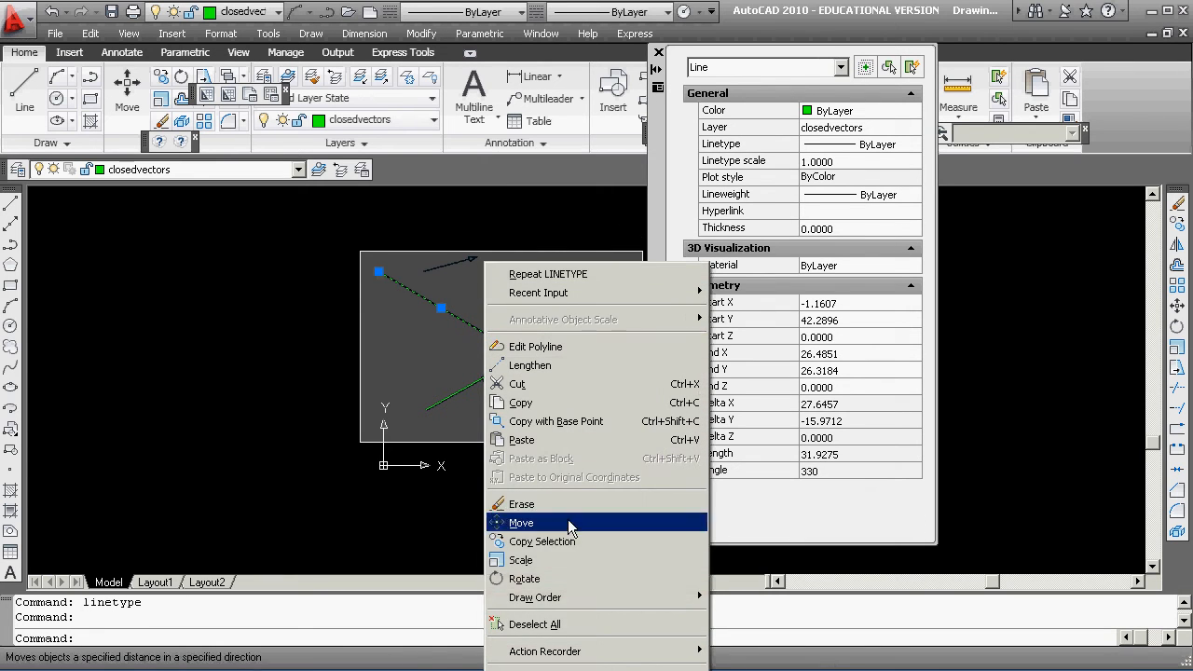
{"action": "left_click", "coordinate": [532, 670]}
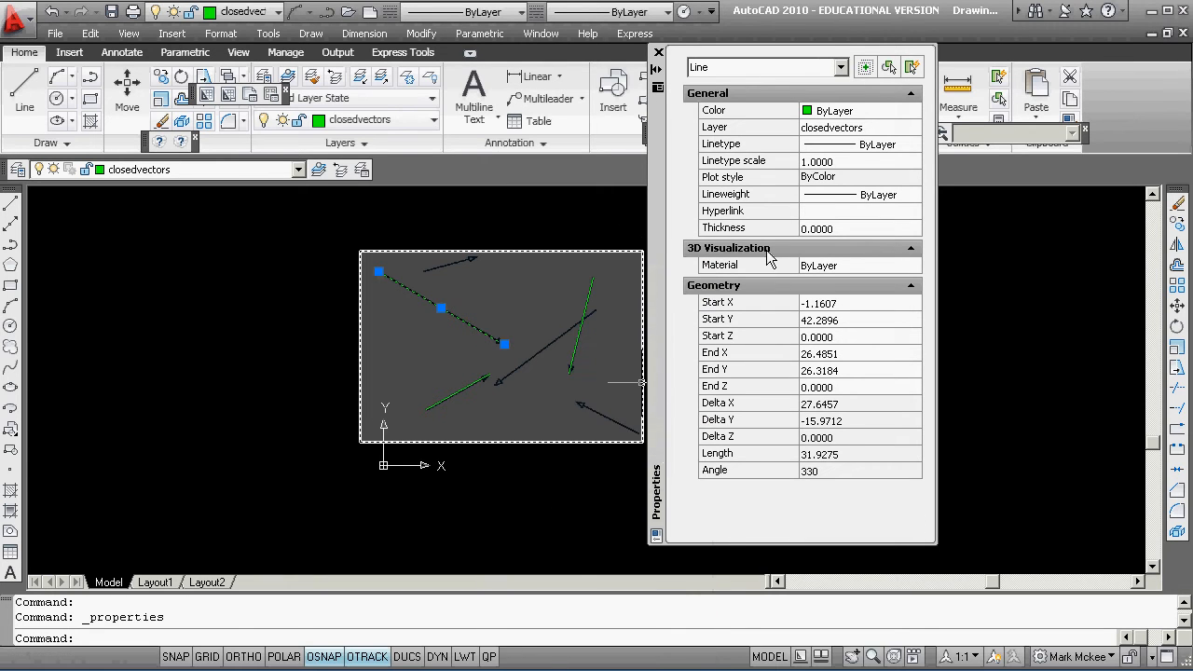
{"action": "left_click", "coordinate": [888, 147]}
{"action": "left_click", "coordinate": [910, 143]}
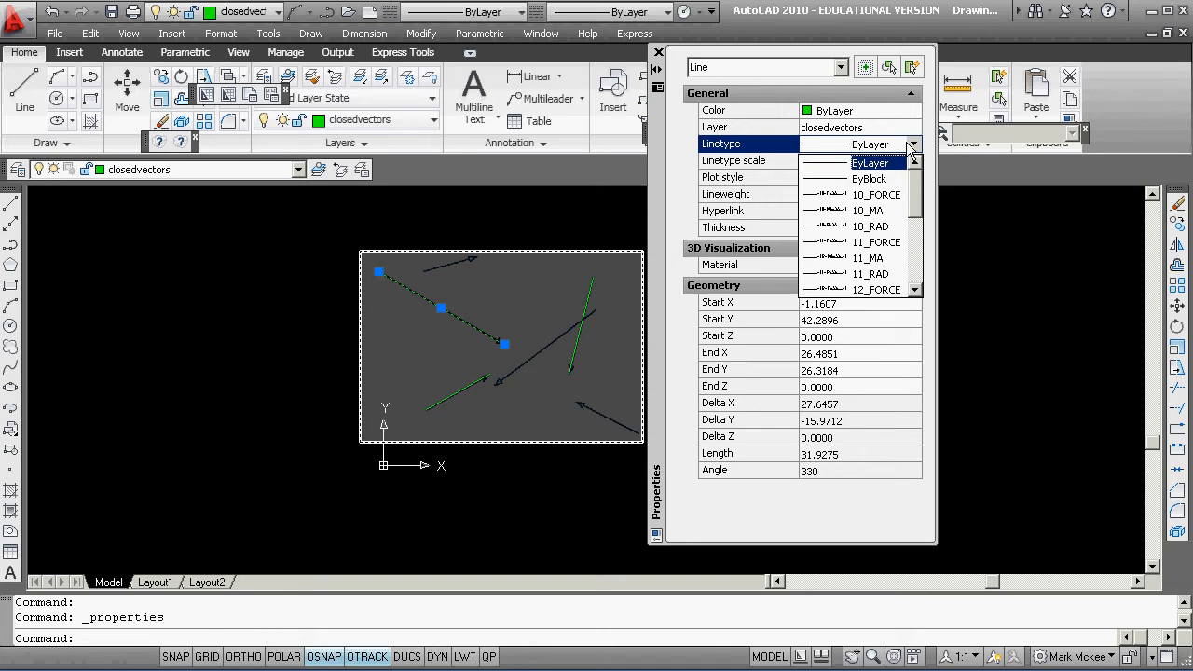
{"action": "left_click", "coordinate": [876, 195]}
{"action": "key", "text": "Escape"}
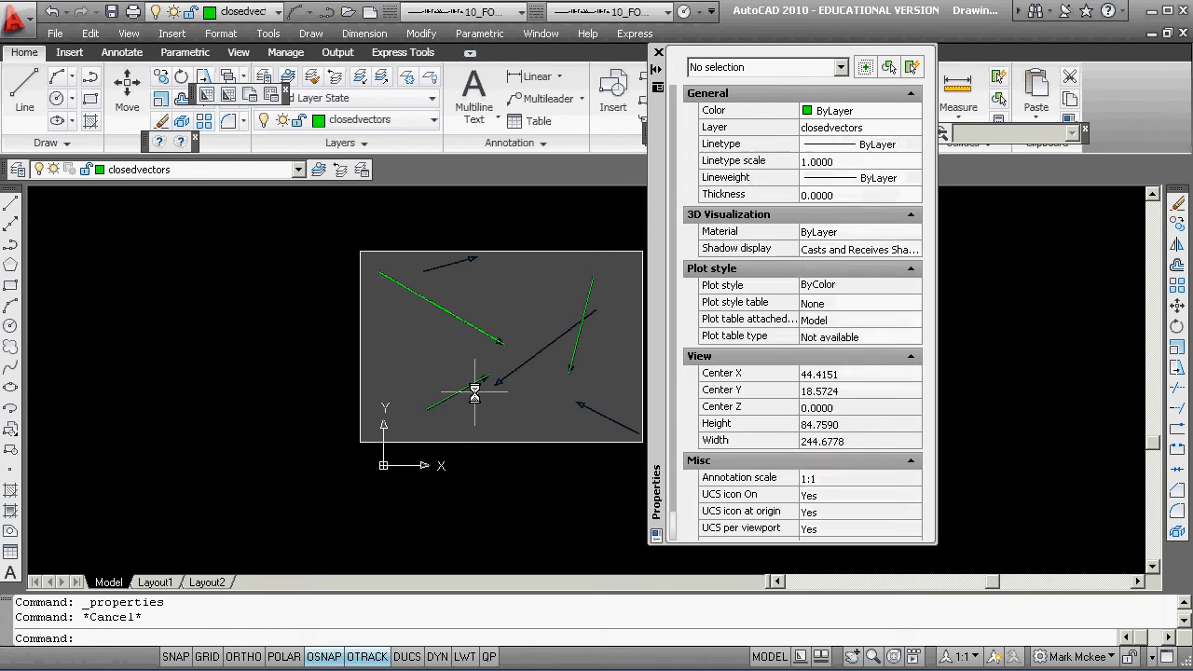
Assign the 11_FORCE linetype to the lower green line that points up to the right, keeping it on closedvectors
{"action": "left_click", "coordinate": [466, 385]}
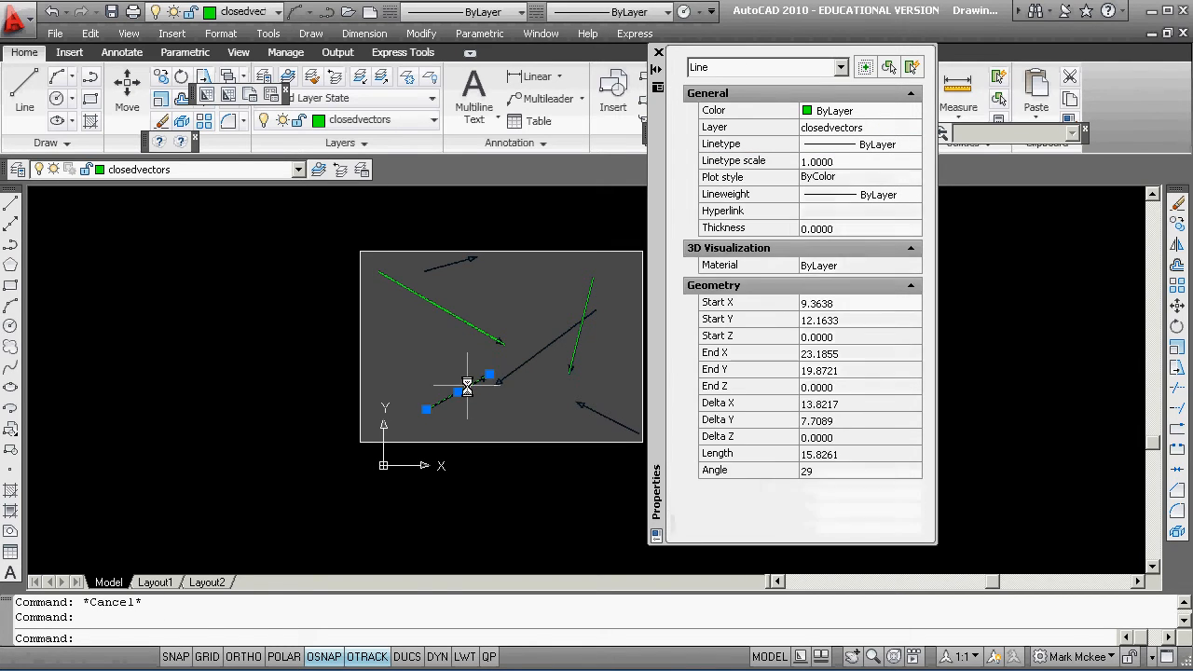
{"action": "left_click", "coordinate": [900, 127]}
{"action": "left_click", "coordinate": [914, 128]}
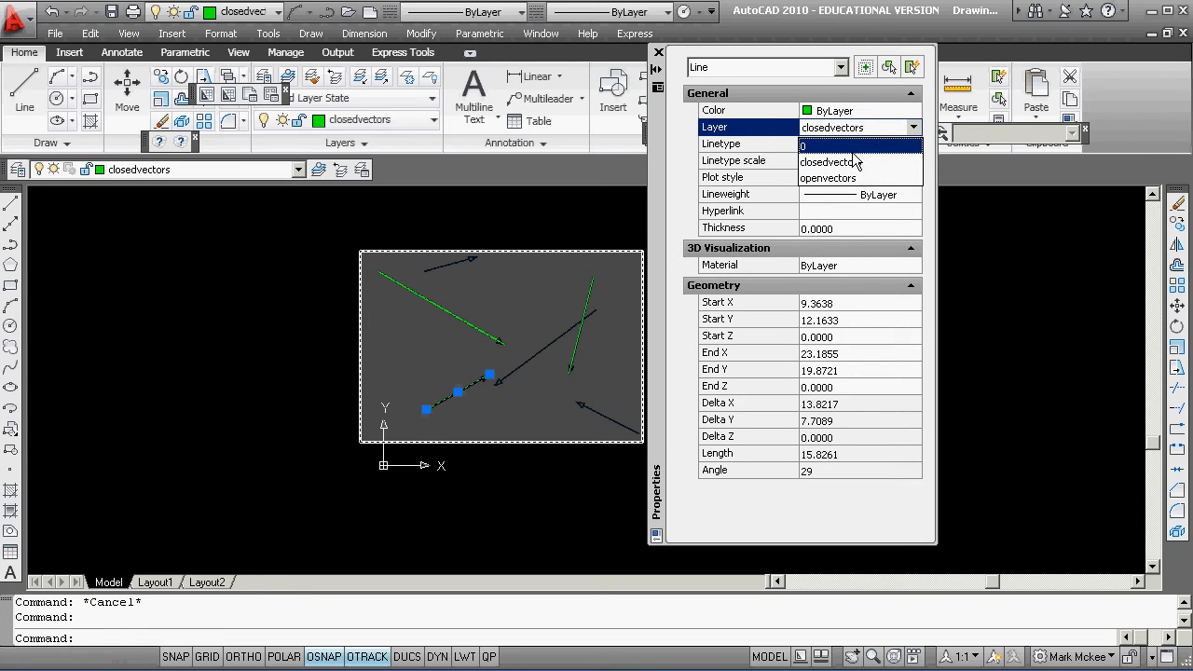
{"action": "left_click", "coordinate": [867, 133]}
{"action": "left_click", "coordinate": [900, 146]}
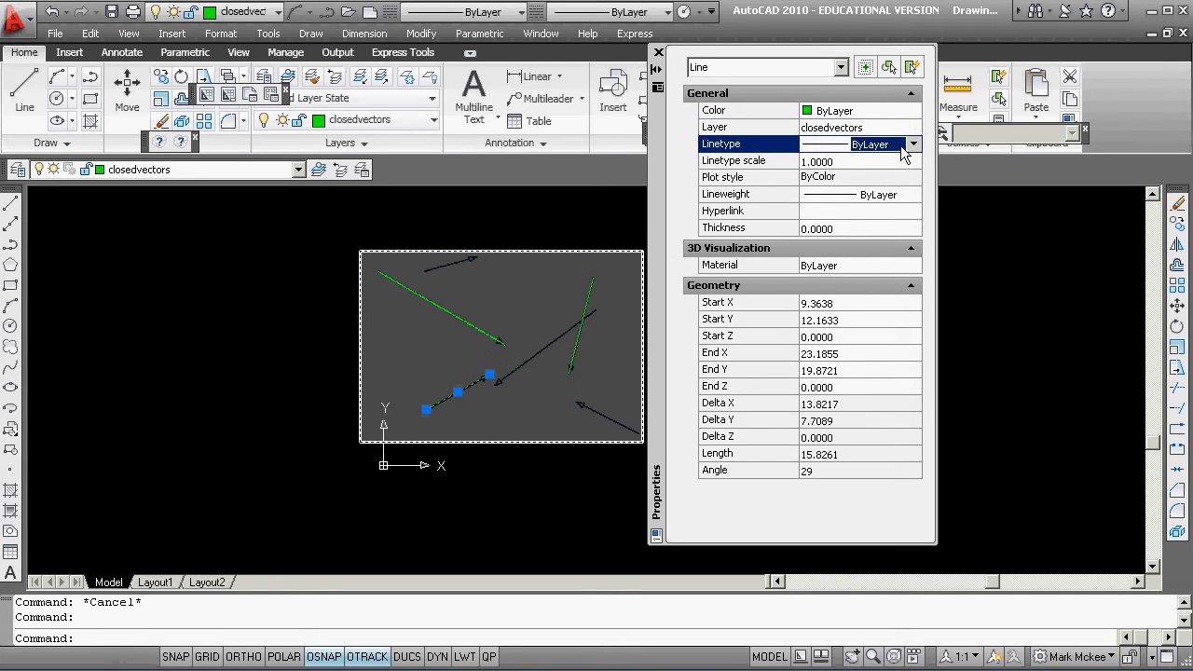
{"action": "left_click", "coordinate": [913, 144]}
{"action": "left_click", "coordinate": [877, 243]}
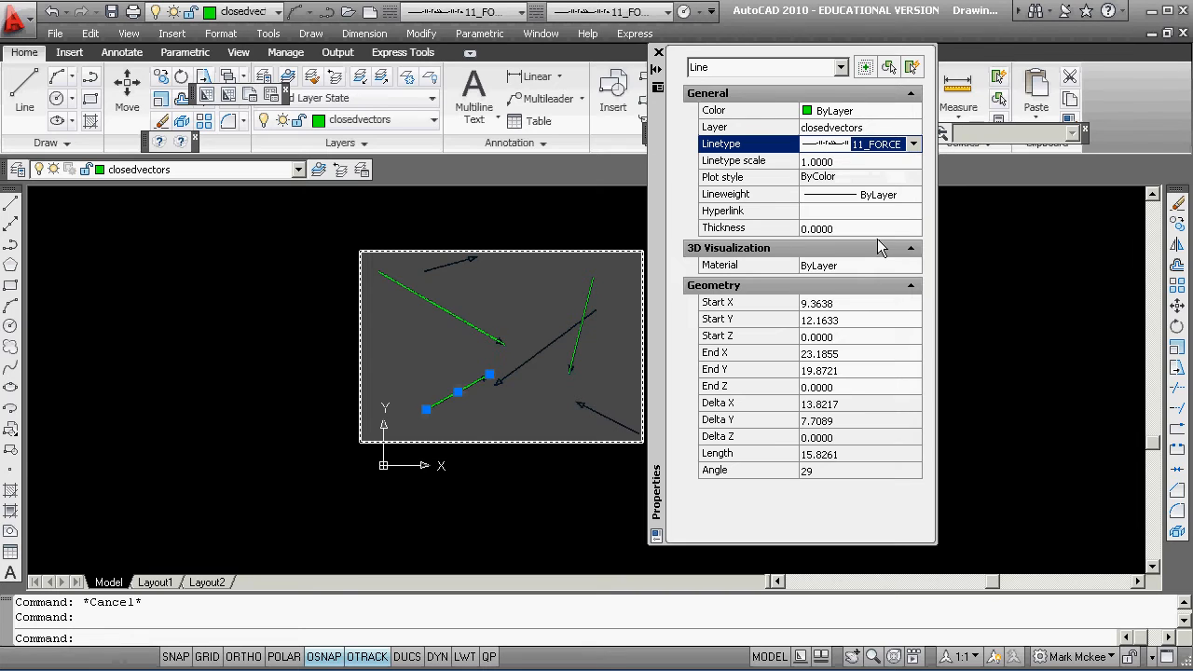
{"action": "key", "text": "Escape"}
Assign the 12_FORCE linetype to the steep green line near the image's right side and close its properties
{"action": "left_click", "coordinate": [578, 338]}
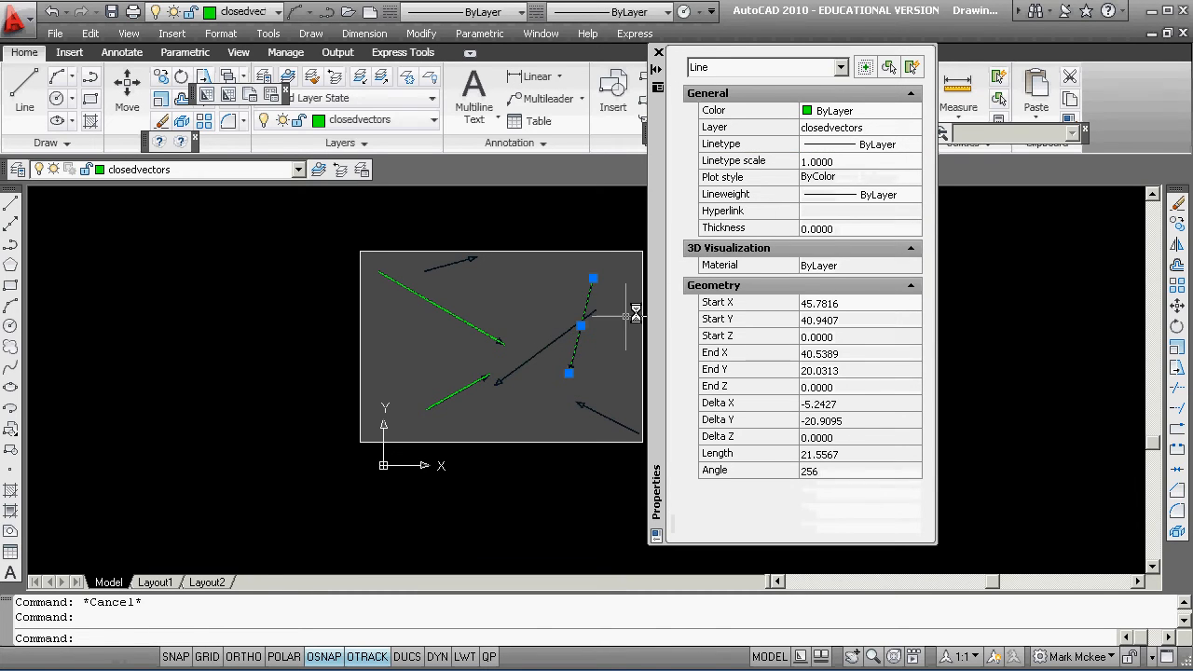
{"action": "left_click", "coordinate": [895, 149]}
{"action": "left_click", "coordinate": [913, 145]}
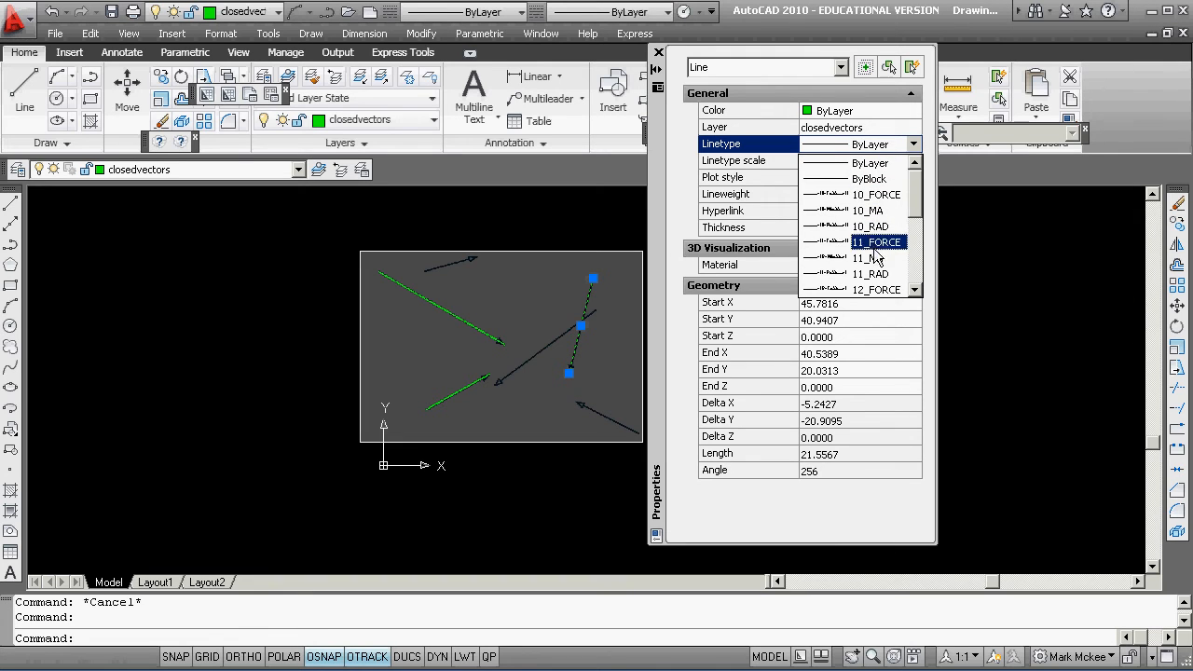
{"action": "left_click", "coordinate": [877, 289]}
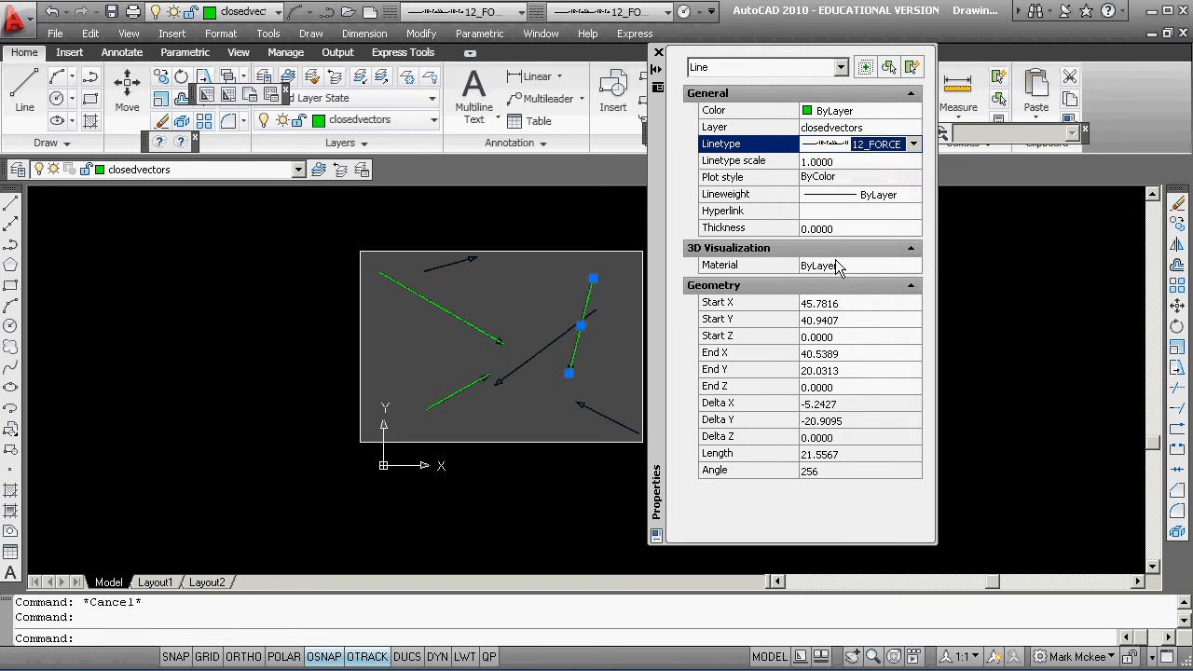
{"action": "left_click", "coordinate": [658, 52]}
{"action": "key", "text": "Escape"}
Inspect the linetypes on the traced lines up close and review the running object snap settings
{"action": "scroll", "coordinate": [541, 373], "scroll_direction": "up", "scroll_amount": 4}
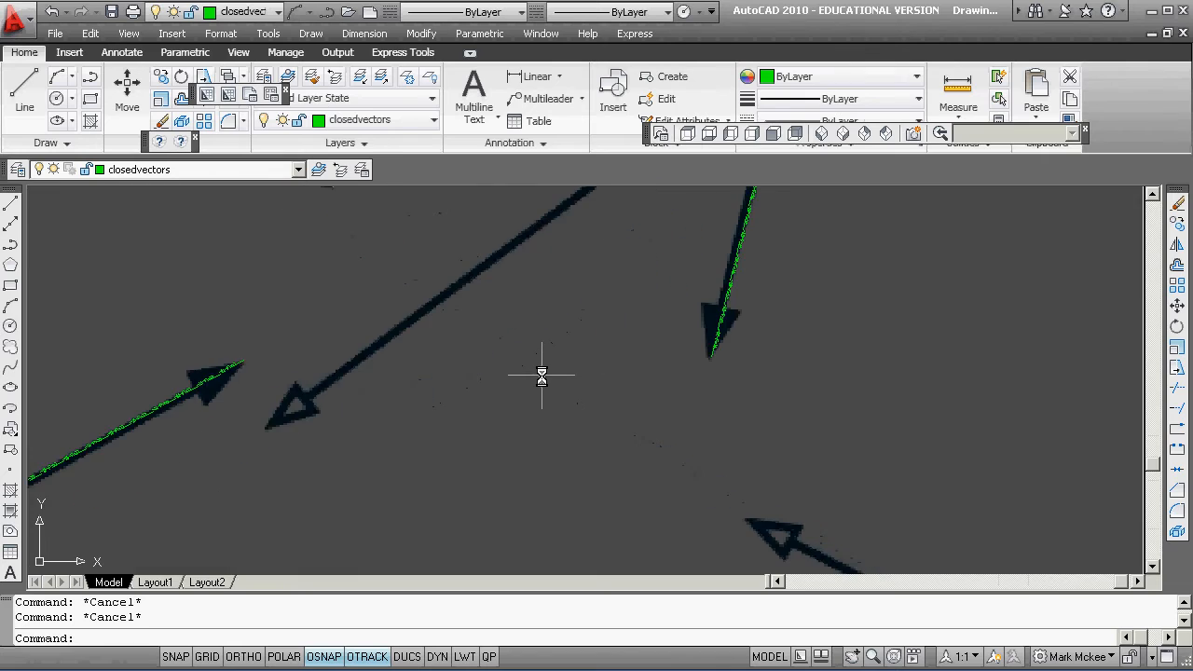
{"action": "scroll", "coordinate": [457, 398], "scroll_direction": "down", "scroll_amount": 2}
{"action": "scroll", "coordinate": [504, 377], "scroll_direction": "down", "scroll_amount": 4}
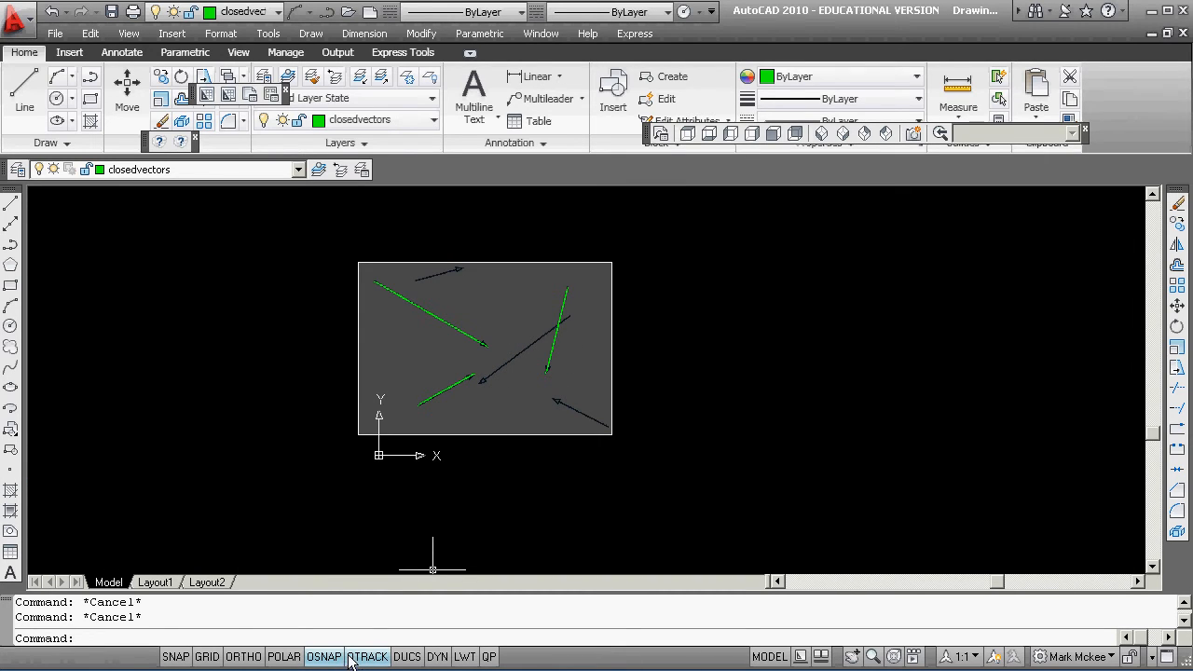
{"action": "right_click", "coordinate": [322, 501], "text": "shift"}
{"action": "left_click", "coordinate": [365, 488]}
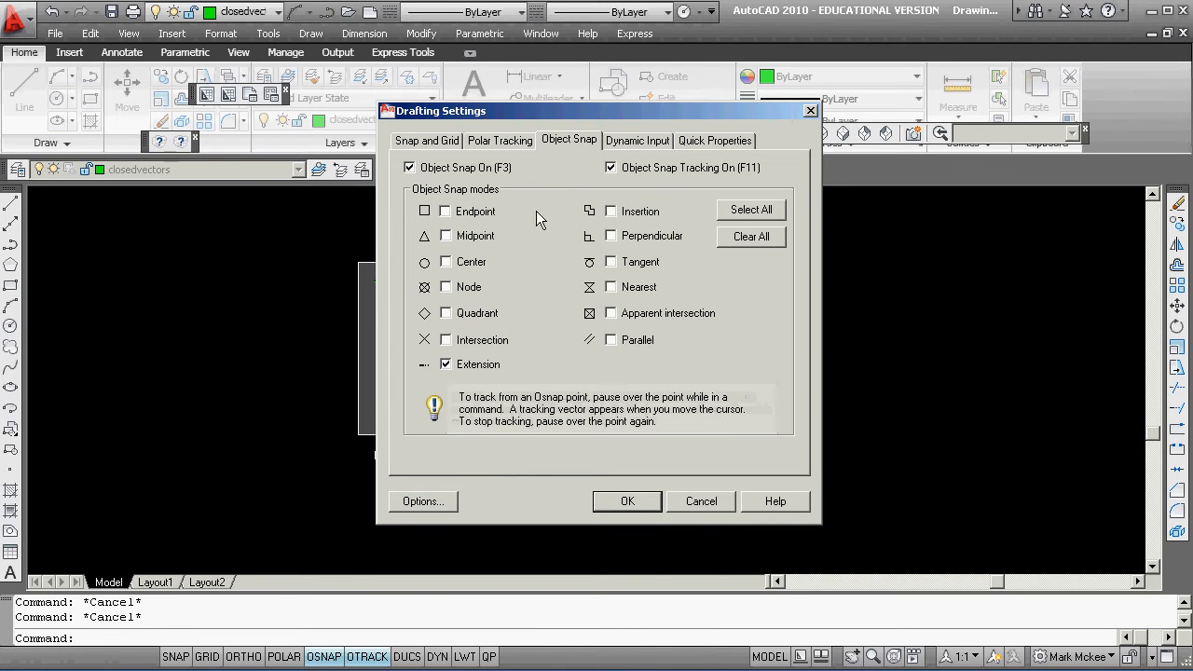
{"action": "left_click", "coordinate": [632, 503]}
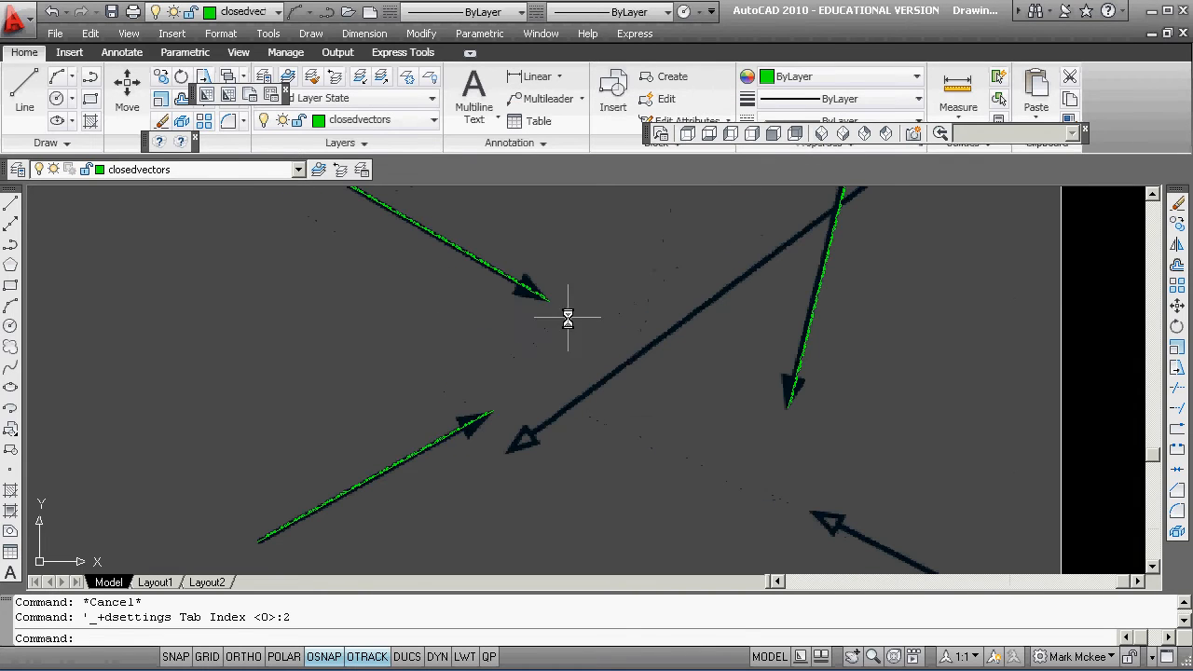
Place a single point in the open middle of the image, just beyond the tip of the long upper green line
{"action": "left_click", "coordinate": [67, 145]}
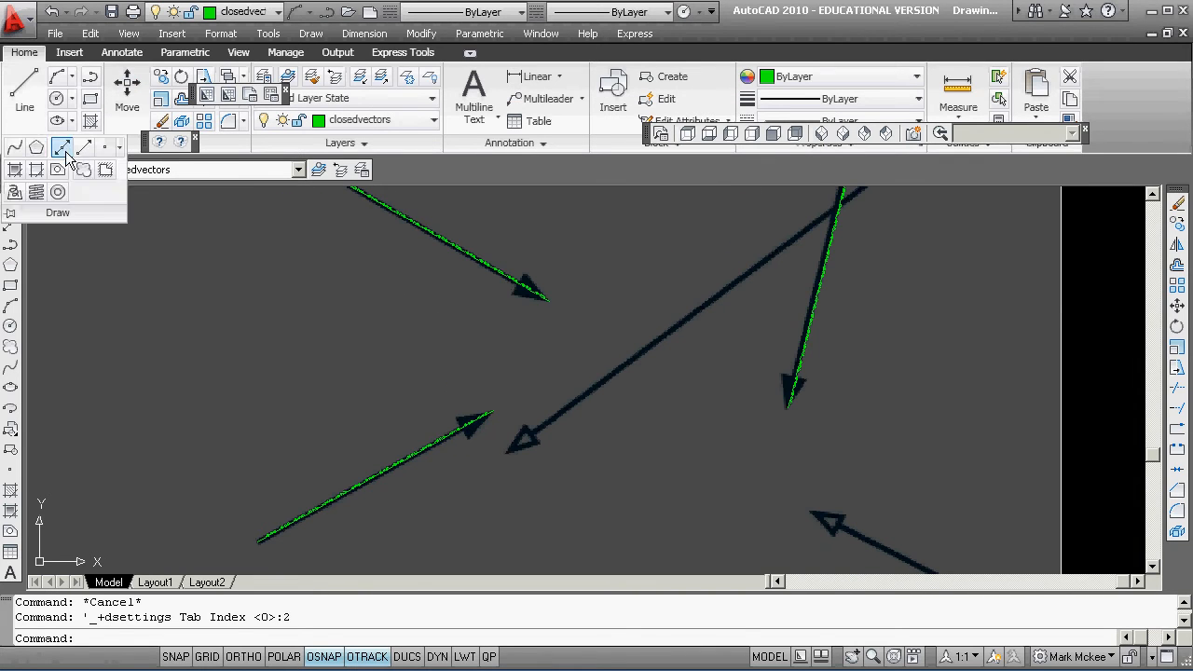
{"action": "left_click", "coordinate": [104, 147]}
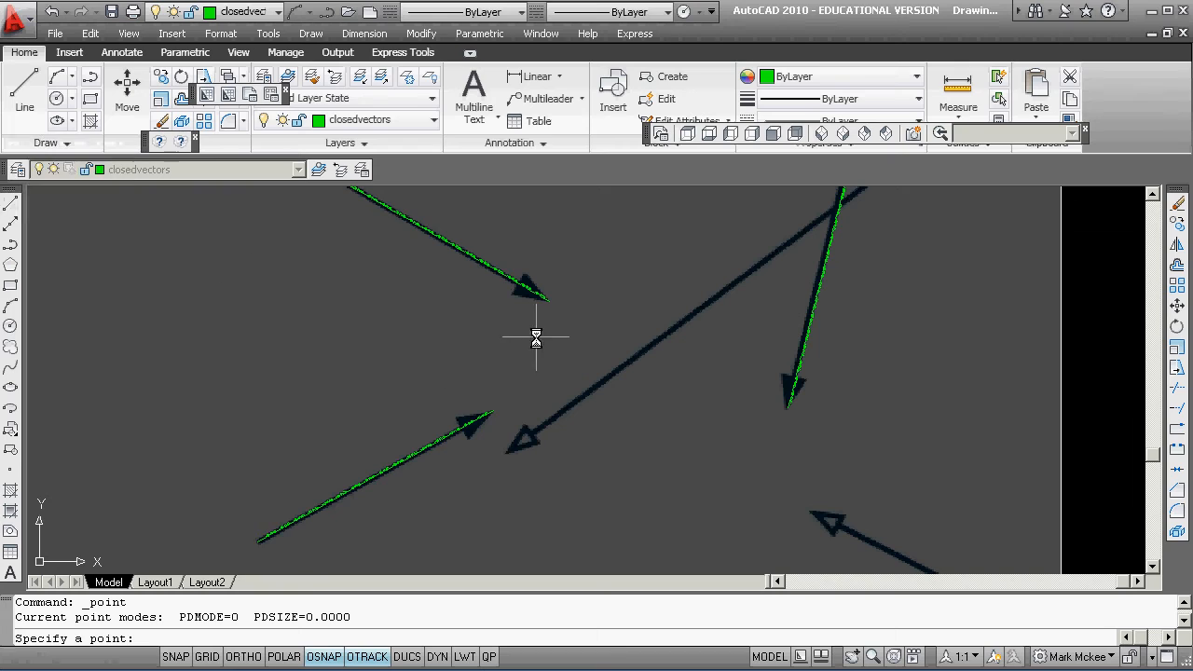
{"action": "scroll", "coordinate": [548, 304], "scroll_direction": "down", "scroll_amount": 4}
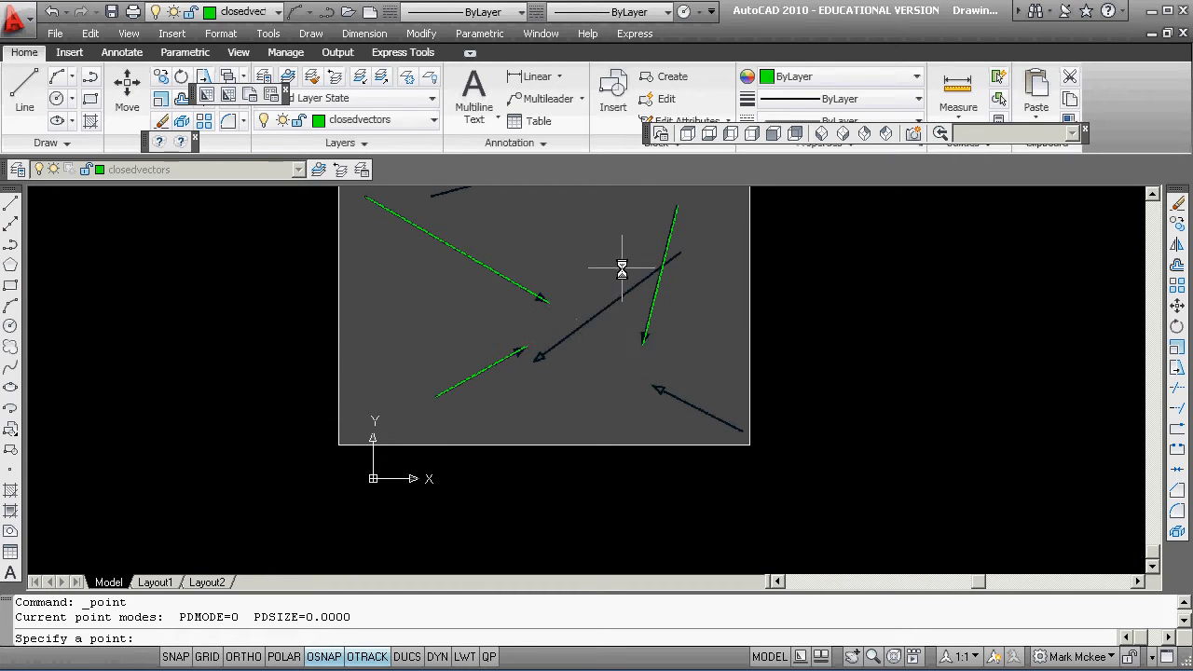
{"action": "scroll", "coordinate": [494, 346], "scroll_direction": "up", "scroll_amount": 3}
{"action": "scroll", "coordinate": [507, 393], "scroll_direction": "down", "scroll_amount": 3}
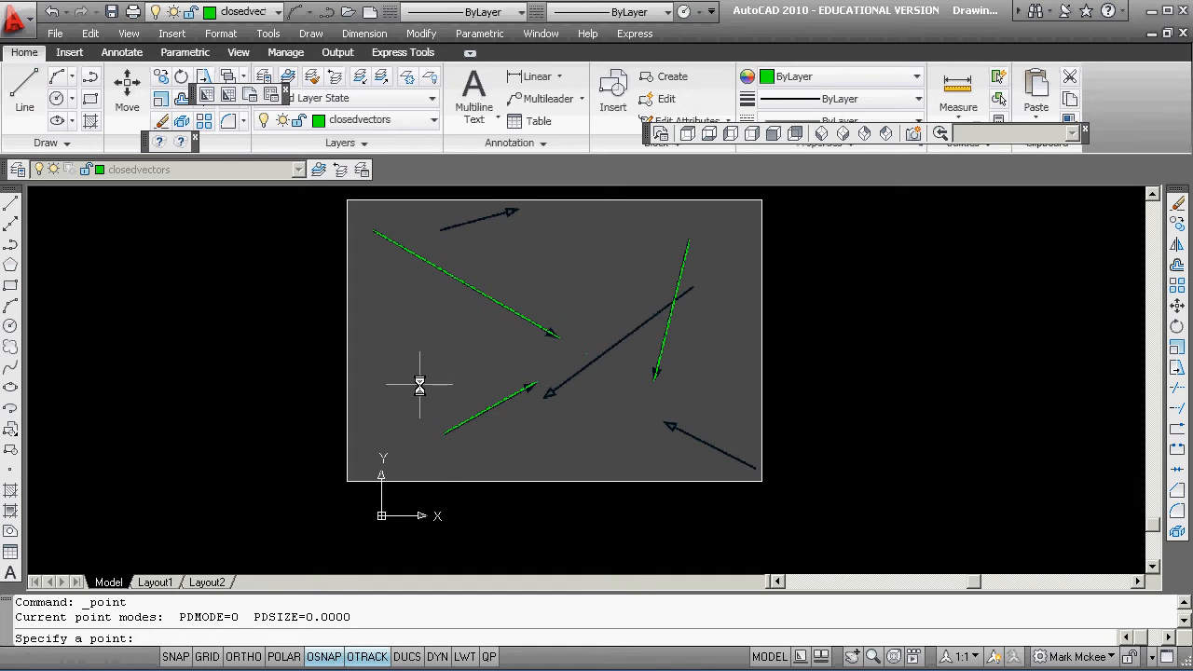
{"action": "key", "text": "Escape"}
Move the lower 11_FORCE line by its tail endpoint onto the node of the point in the image's middle
{"action": "left_click", "coordinate": [487, 411]}
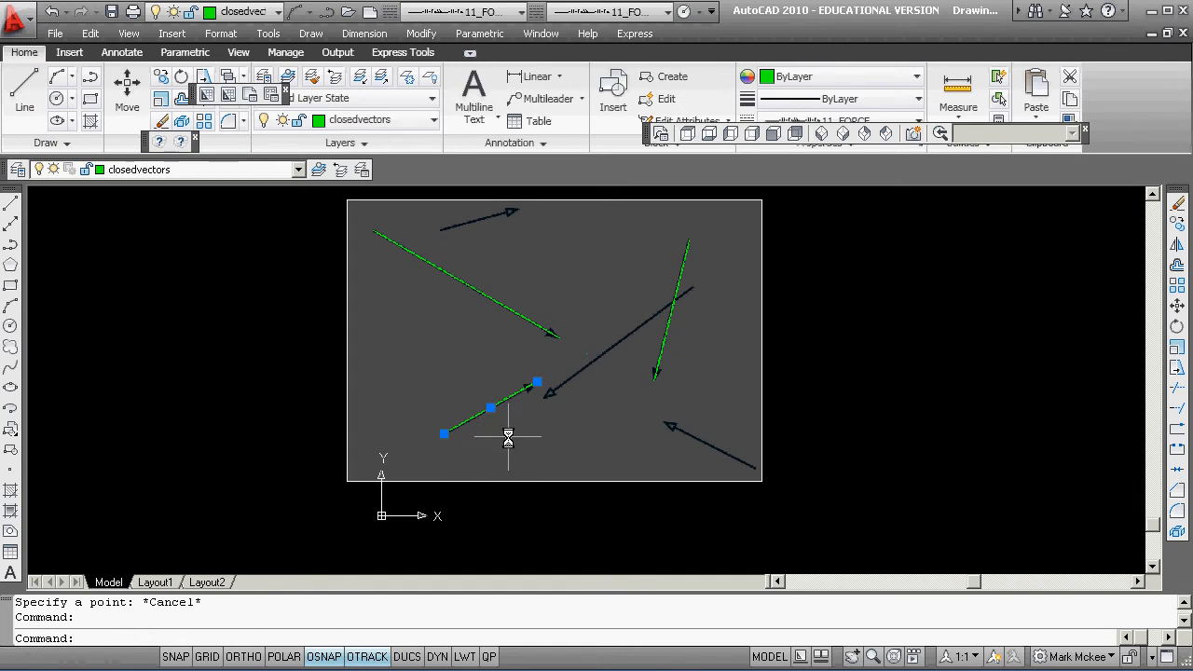
{"action": "left_click", "coordinate": [444, 435]}
{"action": "key", "text": "space"}
{"action": "key", "text": "space"}
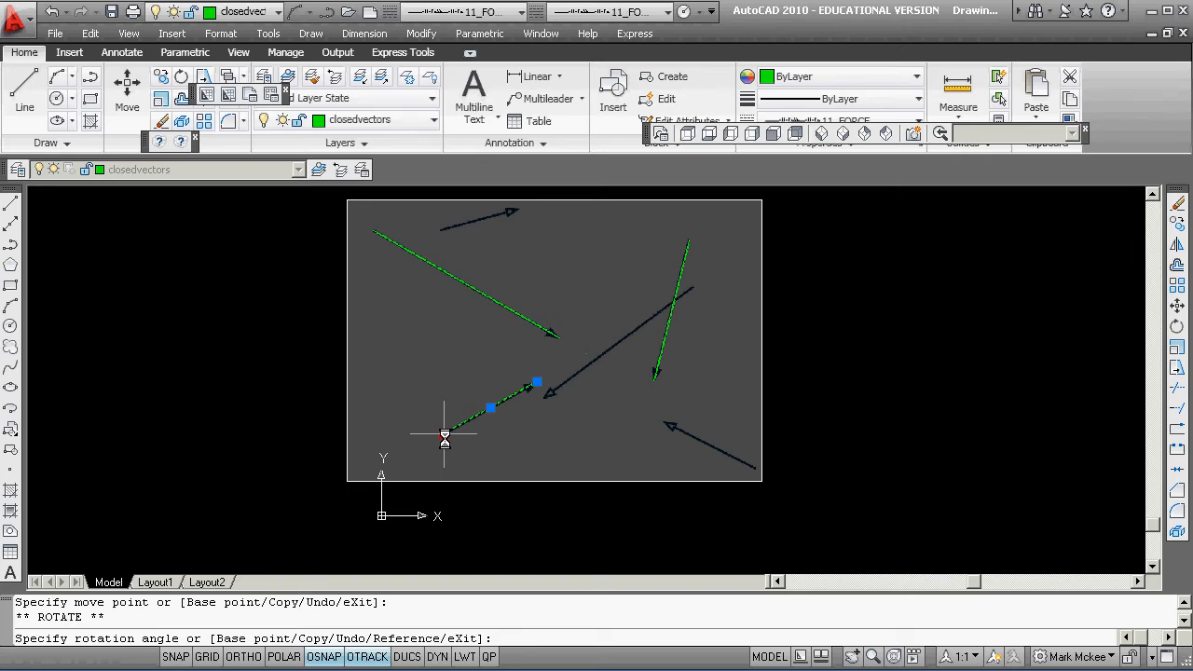
{"action": "key", "text": "space"}
{"action": "key", "text": "space"}
{"action": "key", "text": "space"}
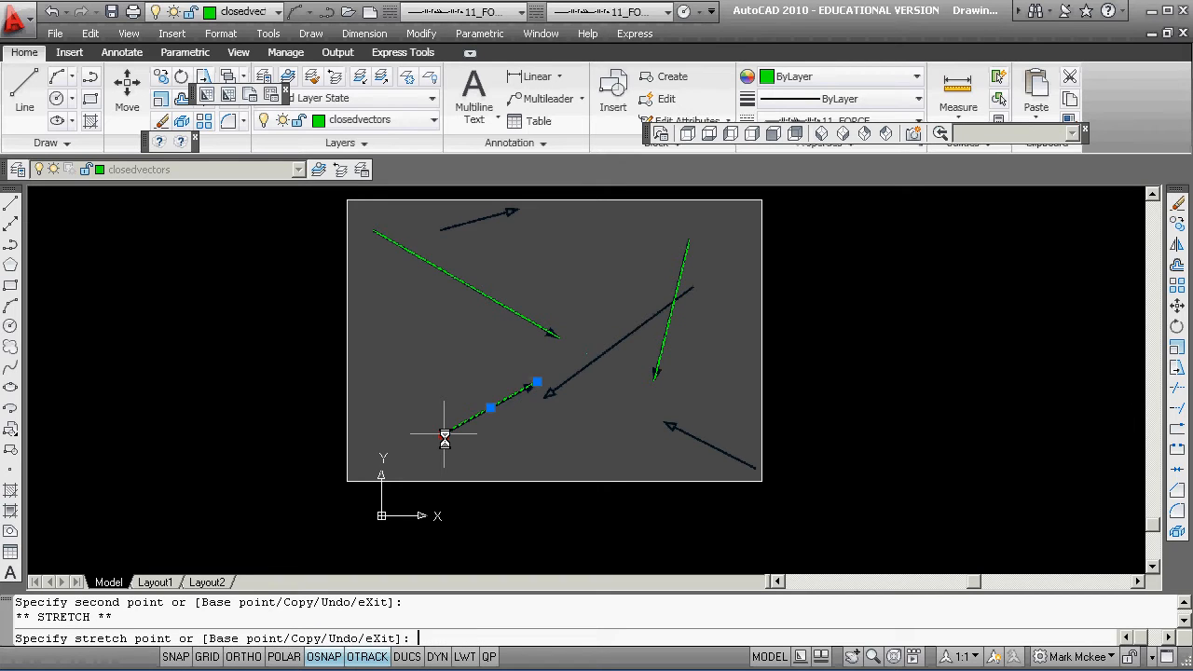
{"action": "key", "text": "space"}
{"action": "right_click", "coordinate": [561, 354], "text": "shift"}
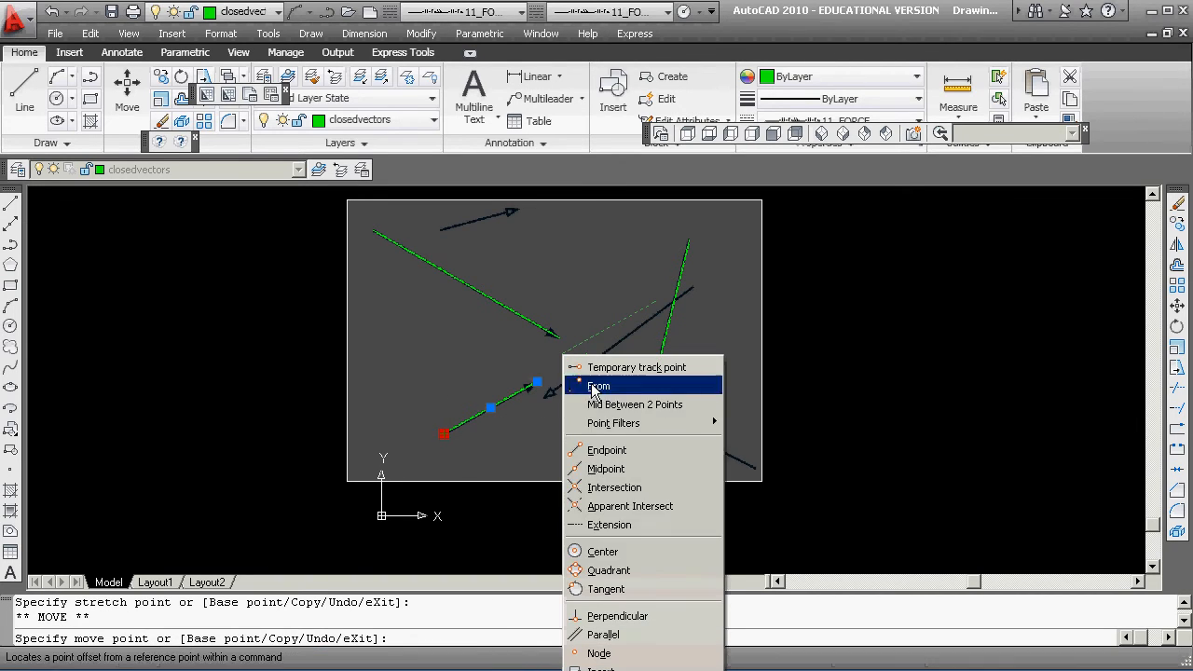
{"action": "left_click", "coordinate": [643, 653]}
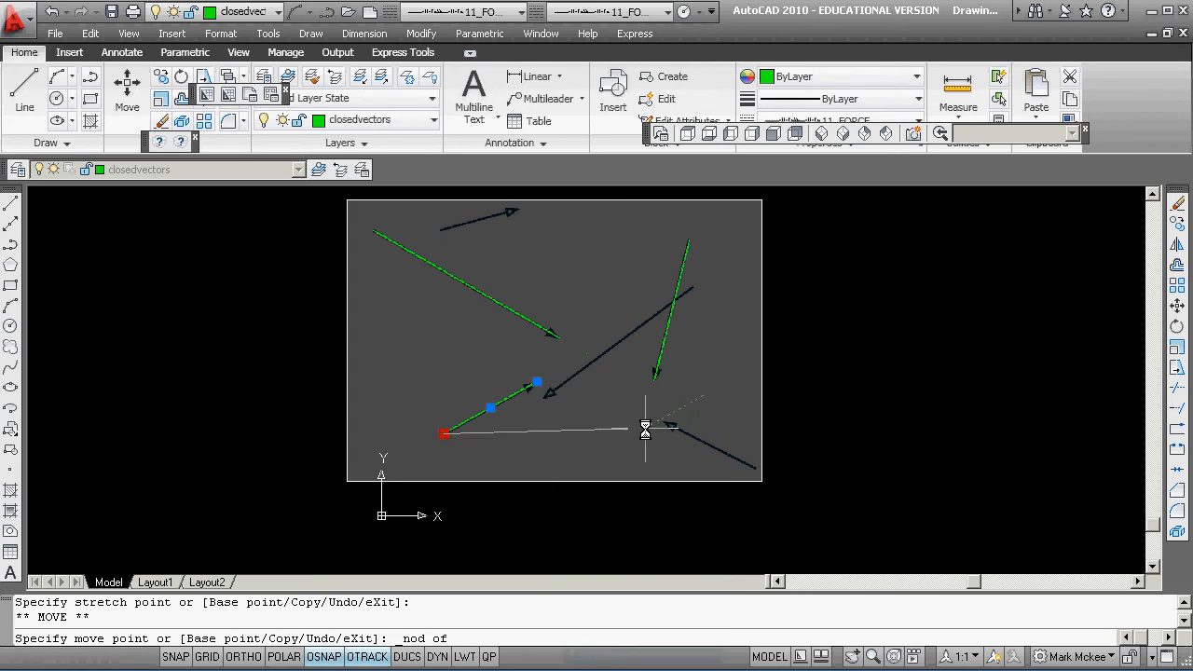
{"action": "left_click", "coordinate": [584, 356]}
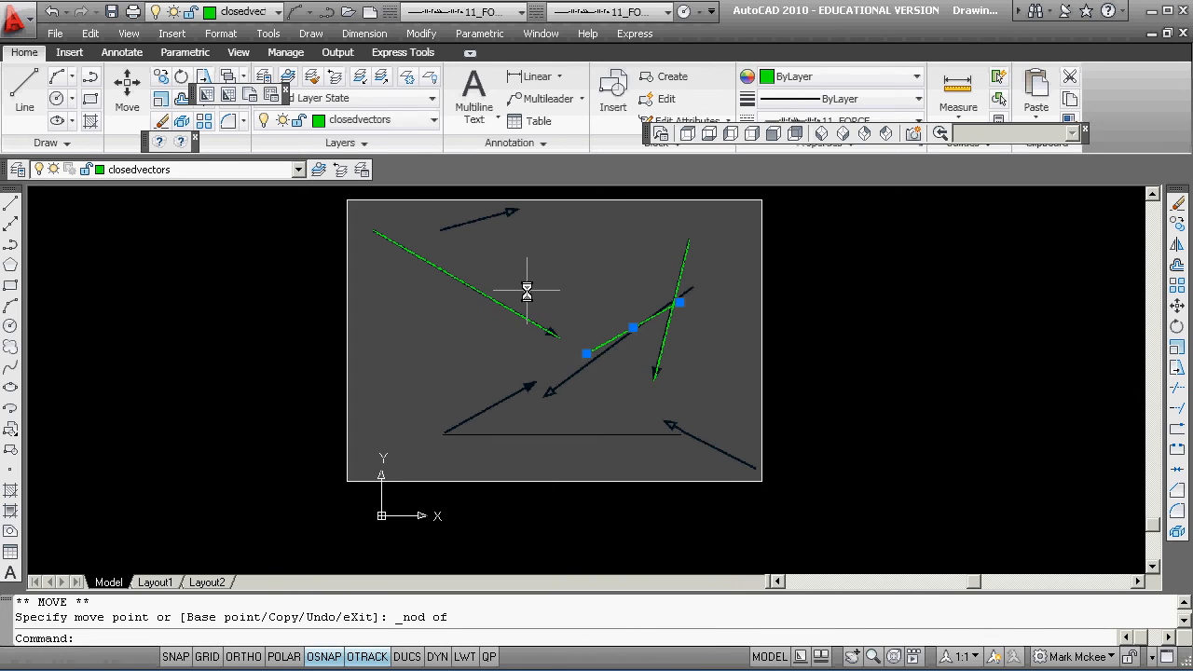
{"action": "key", "text": "Escape"}
{"action": "key", "text": "Escape"}
{"action": "scroll", "coordinate": [546, 333], "scroll_direction": "up", "scroll_amount": 6}
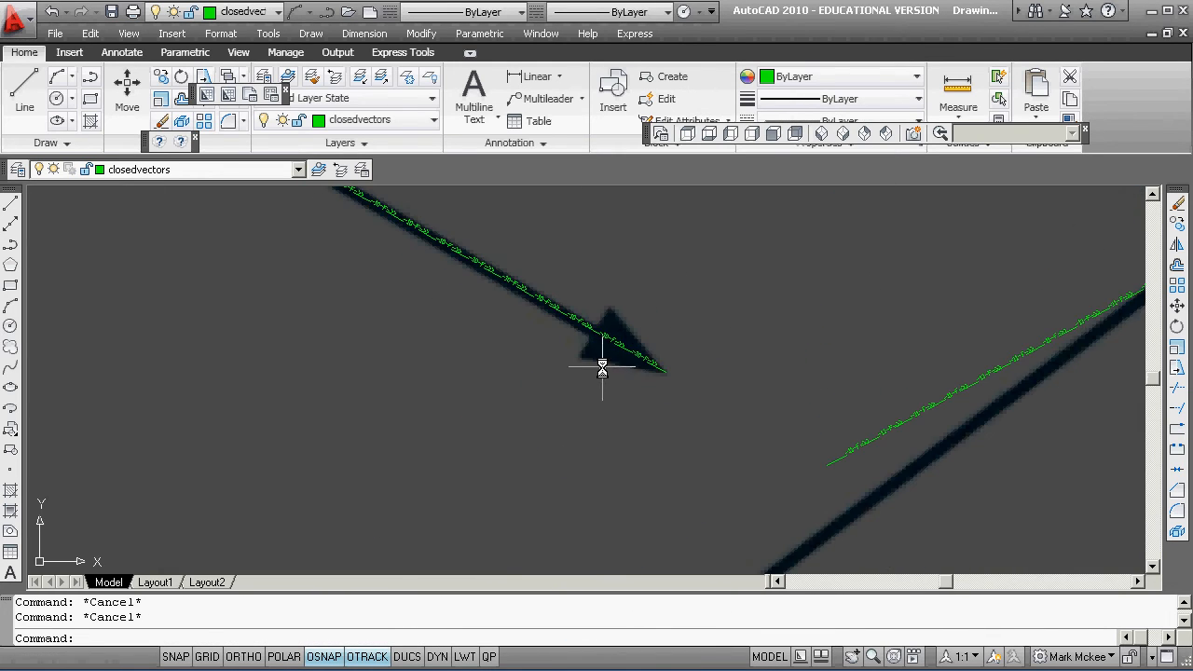
Move the long 10_FORCE line by its upper tail endpoint onto the upper endpoint of the 11_FORCE line
{"action": "scroll", "coordinate": [602, 369], "scroll_direction": "down", "scroll_amount": 6}
{"action": "left_click", "coordinate": [537, 335]}
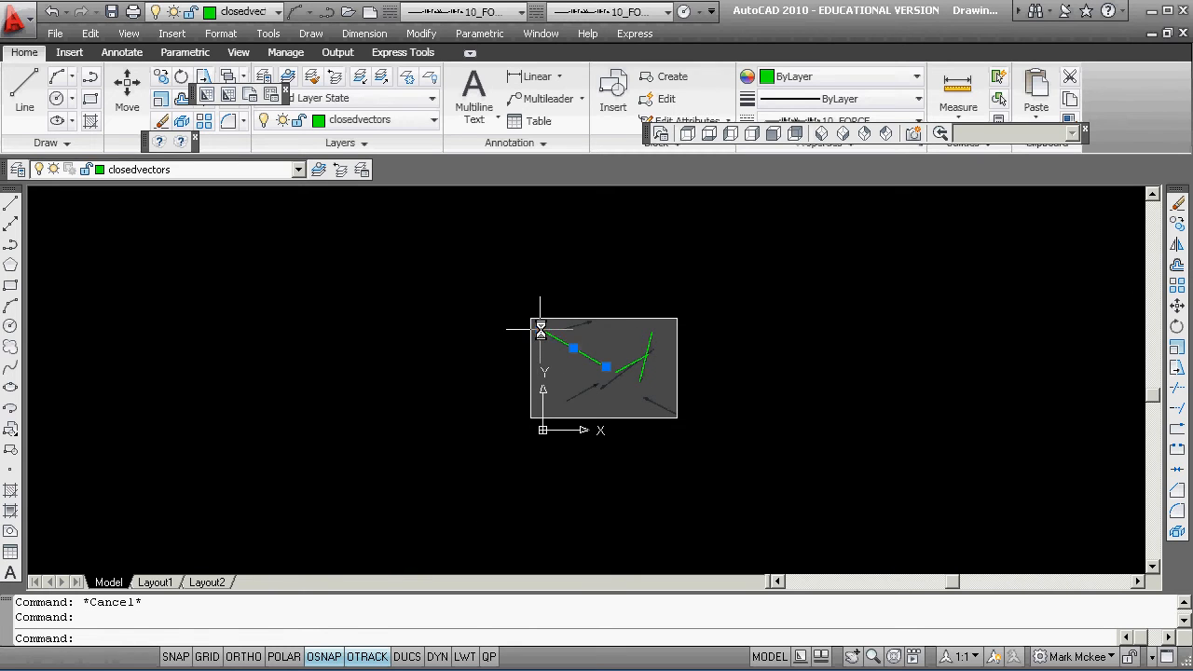
{"action": "left_click", "coordinate": [540, 329]}
{"action": "key", "text": "space"}
{"action": "key", "text": "space"}
{"action": "key", "text": "space"}
{"action": "key", "text": "space"}
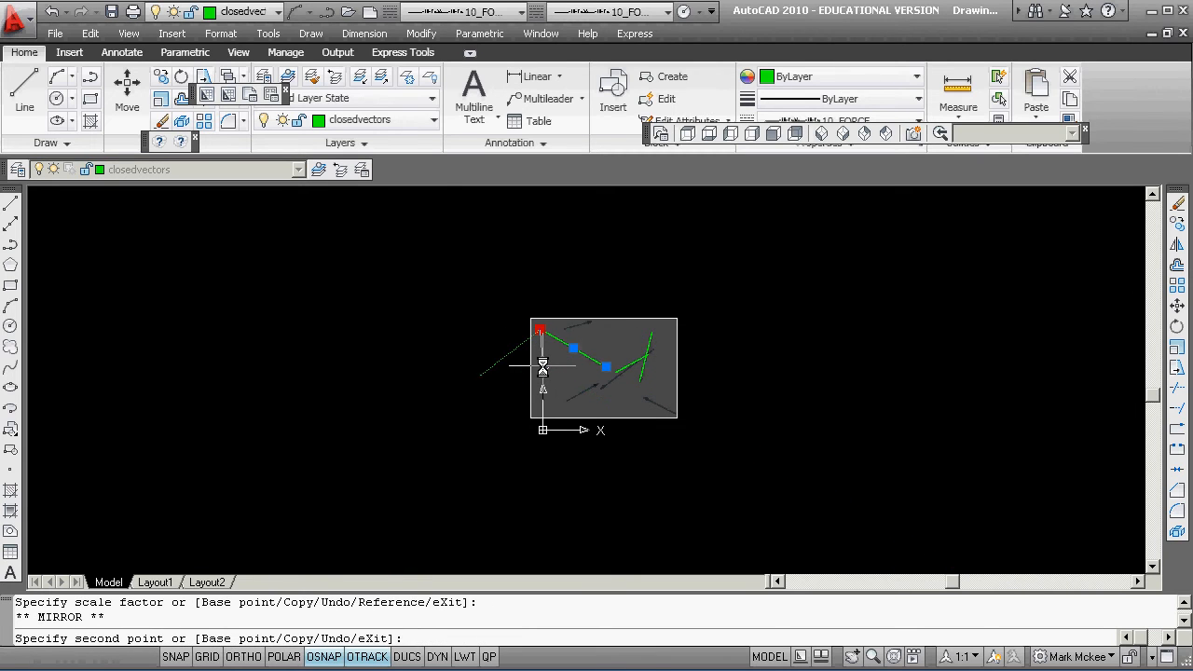
{"action": "key", "text": "space"}
{"action": "key", "text": "space"}
{"action": "scroll", "coordinate": [613, 377], "scroll_direction": "up", "scroll_amount": 6}
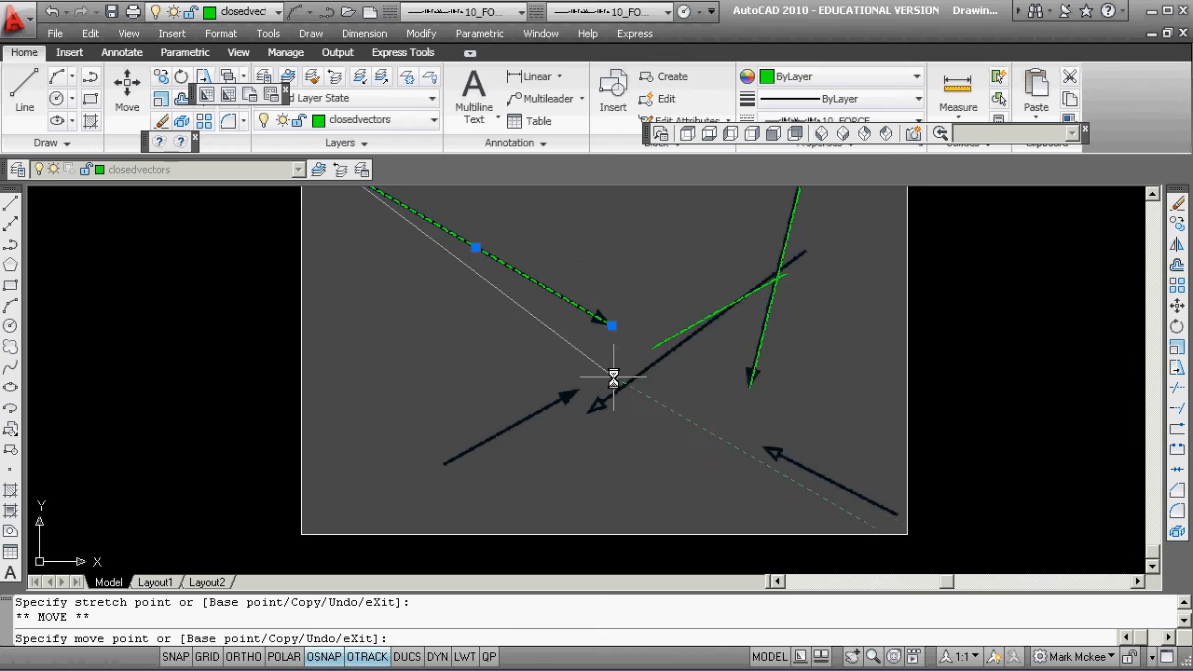
{"action": "scroll", "coordinate": [797, 312], "scroll_direction": "up", "scroll_amount": 4}
{"action": "right_click", "coordinate": [798, 310], "text": "shift"}
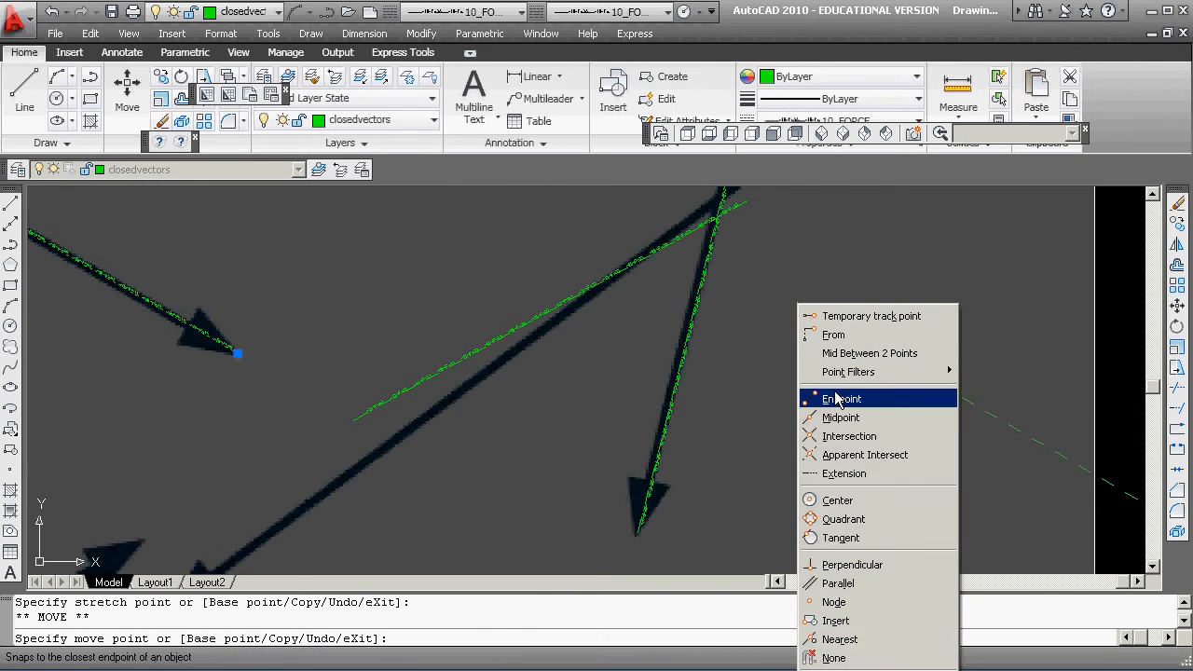
{"action": "left_click", "coordinate": [835, 399]}
{"action": "left_click", "coordinate": [743, 199]}
{"action": "key", "text": "Escape"}
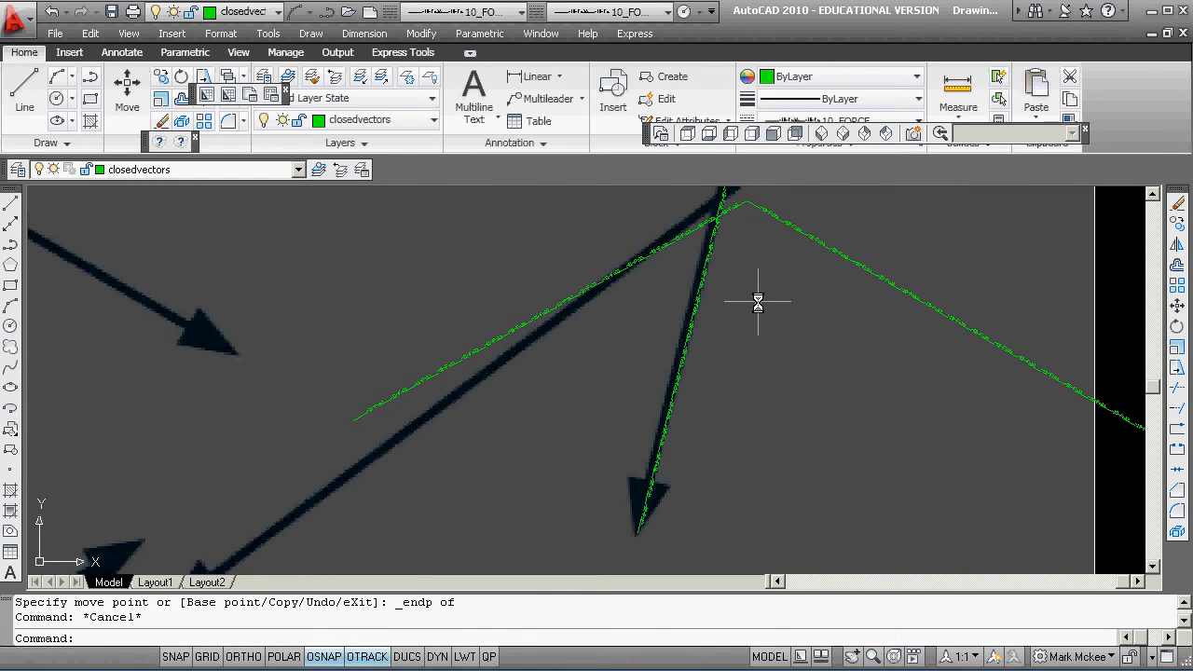
{"action": "key", "text": "Escape"}
Stretch the upper endpoint of the 11_FORCE line to the far endpoint of the moved 10_FORCE line outside the image
{"action": "scroll", "coordinate": [672, 318], "scroll_direction": "down", "scroll_amount": 6}
{"action": "left_click", "coordinate": [657, 311]}
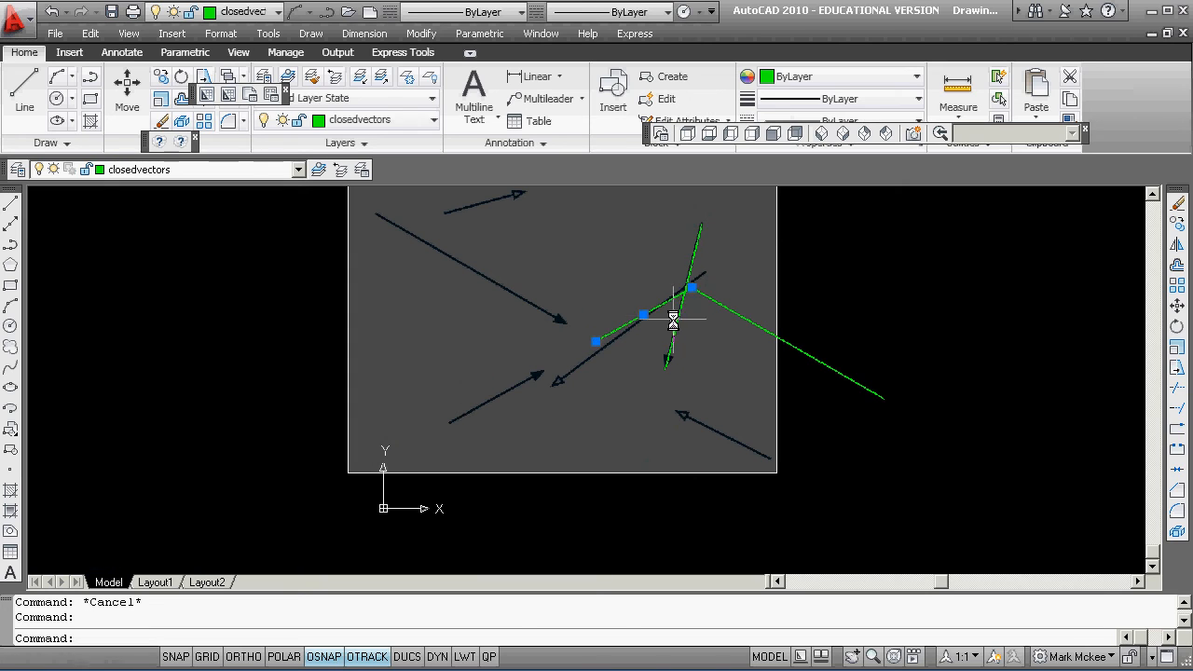
{"action": "left_click", "coordinate": [692, 289]}
{"action": "right_click", "coordinate": [851, 420], "text": "shift"}
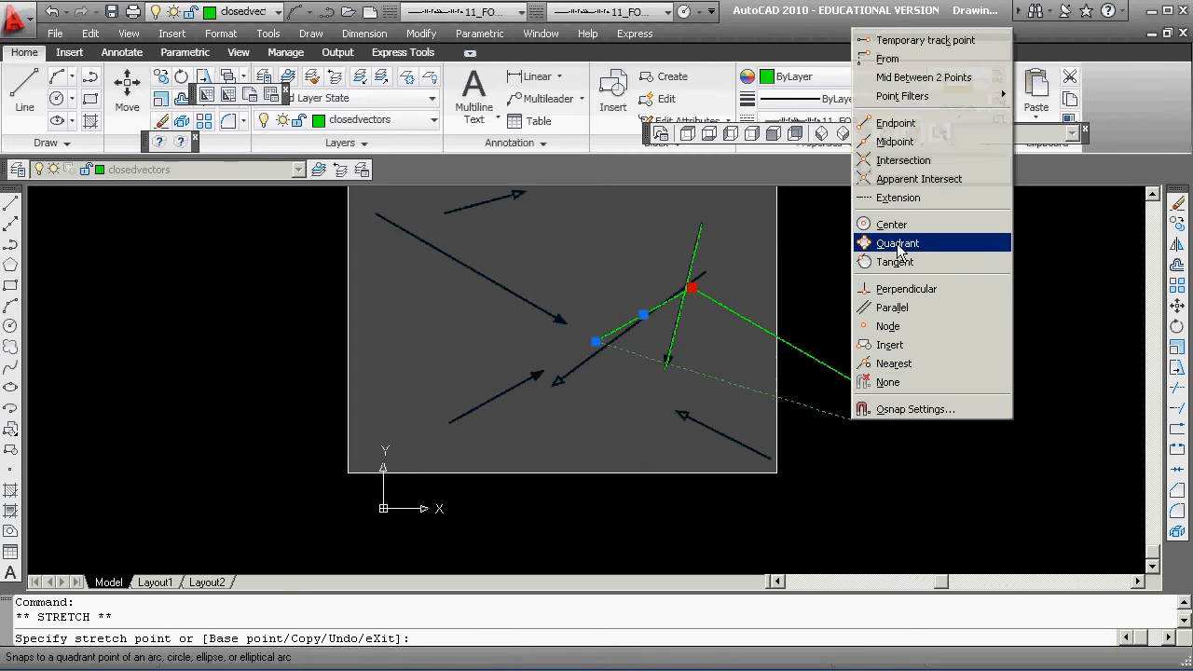
{"action": "left_click", "coordinate": [899, 122]}
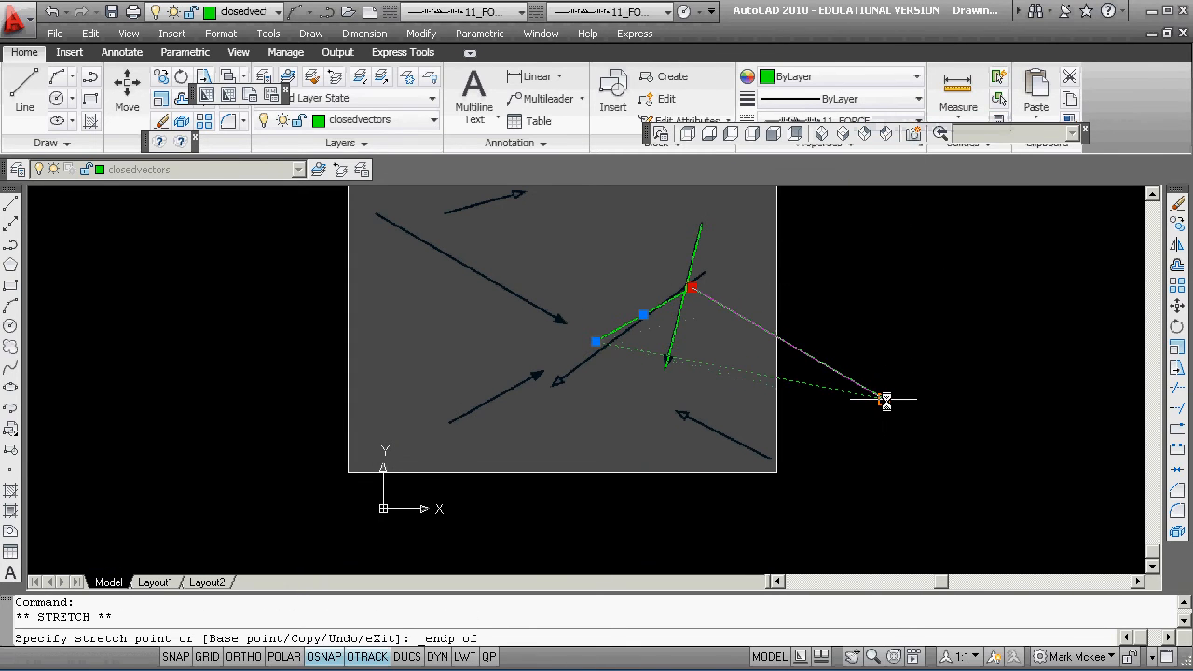
{"action": "left_click", "coordinate": [885, 403]}
Erase the moved 10_FORCE line
{"action": "key", "text": "Return"}
{"action": "type", "text": "e"}
{"action": "key", "text": "Return"}
{"action": "key", "text": "Escape"}
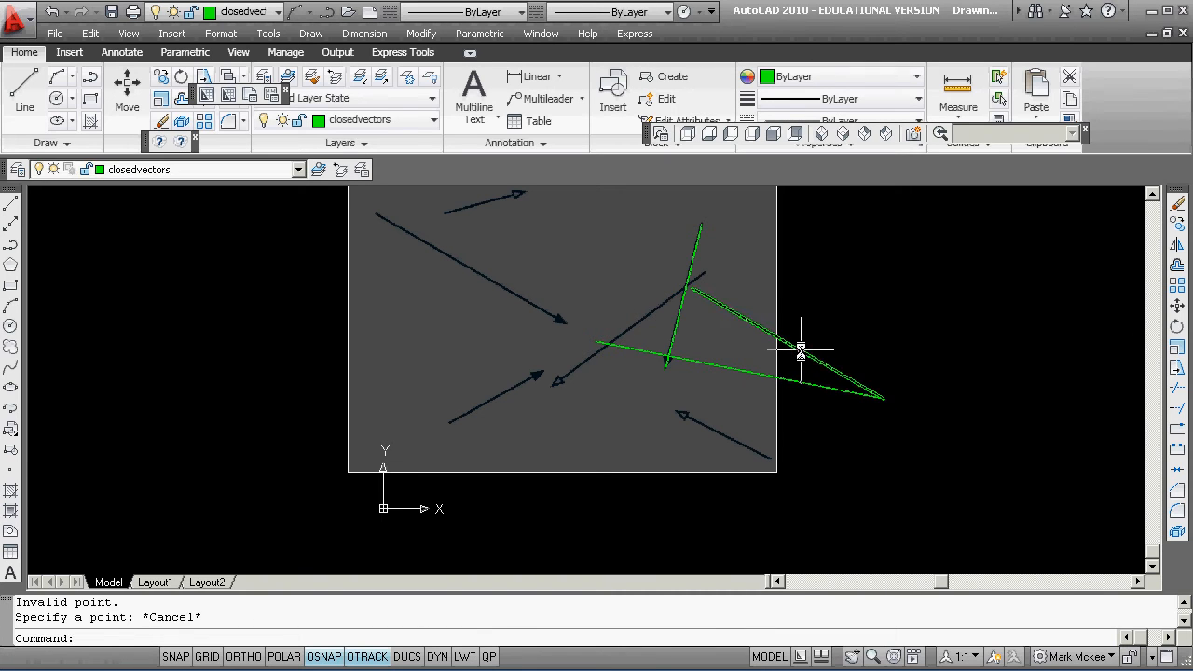
{"action": "type", "text": "e"}
{"action": "key", "text": "Return"}
{"action": "left_click", "coordinate": [793, 345]}
{"action": "key", "text": "Return"}
Place a point at the intersection of the stretched 11_FORCE line and the steep 12_FORCE line
{"action": "scroll", "coordinate": [661, 362], "scroll_direction": "up", "scroll_amount": 5}
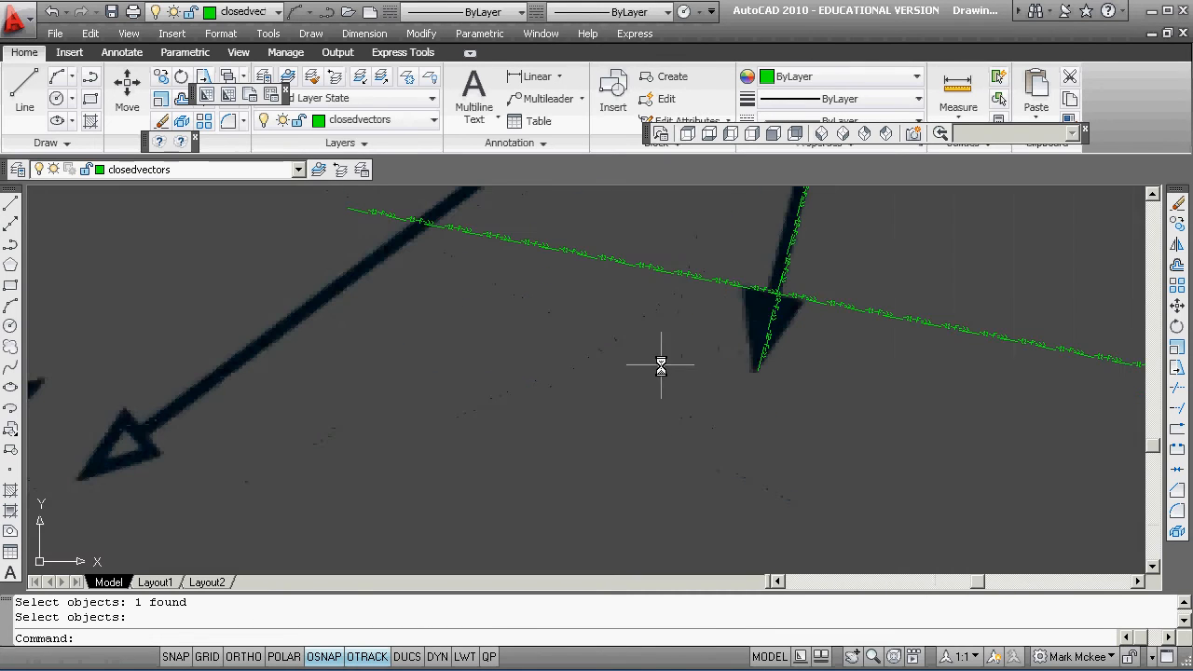
{"action": "scroll", "coordinate": [777, 277], "scroll_direction": "down", "scroll_amount": 2}
{"action": "middle_click_drag", "start_coordinate": [772, 311], "coordinate": [509, 431]}
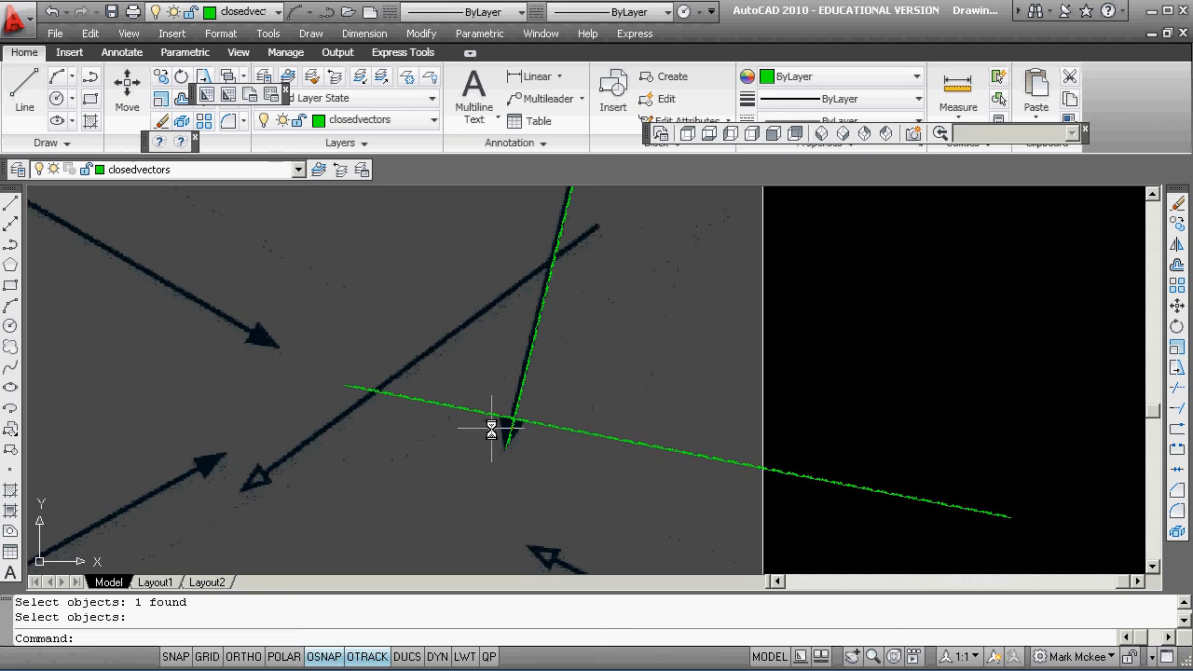
{"action": "scroll", "coordinate": [523, 459], "scroll_direction": "up", "scroll_amount": 3}
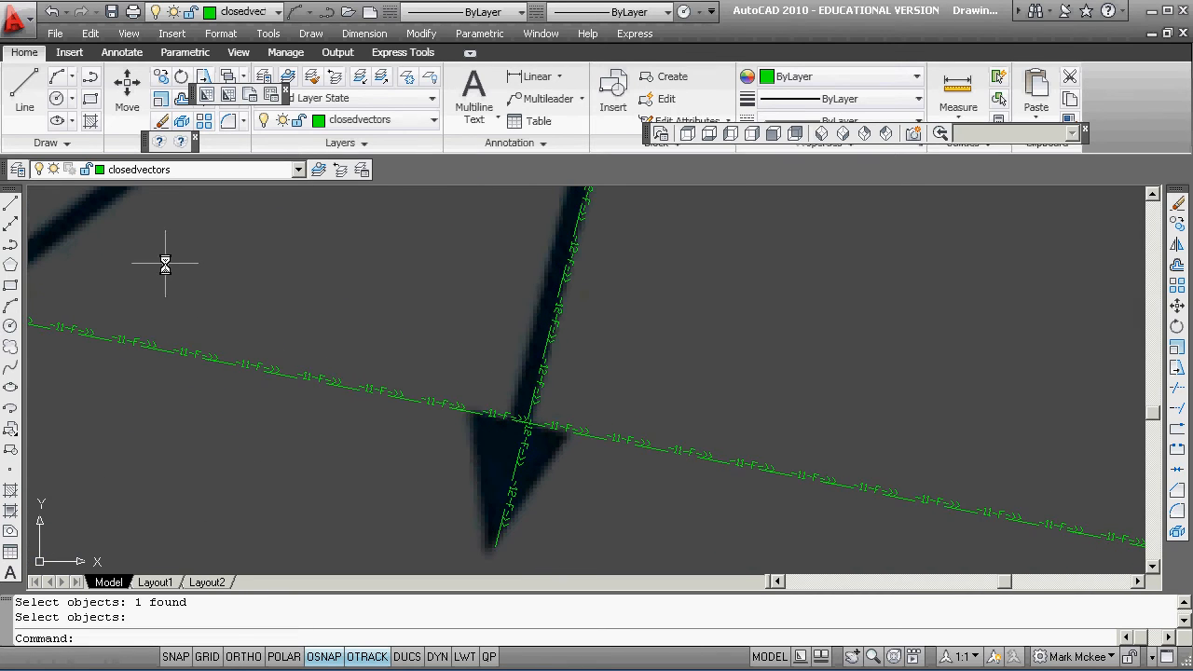
{"action": "left_click", "coordinate": [58, 146]}
{"action": "left_click", "coordinate": [104, 157]}
{"action": "right_click", "coordinate": [439, 333], "text": "shift"}
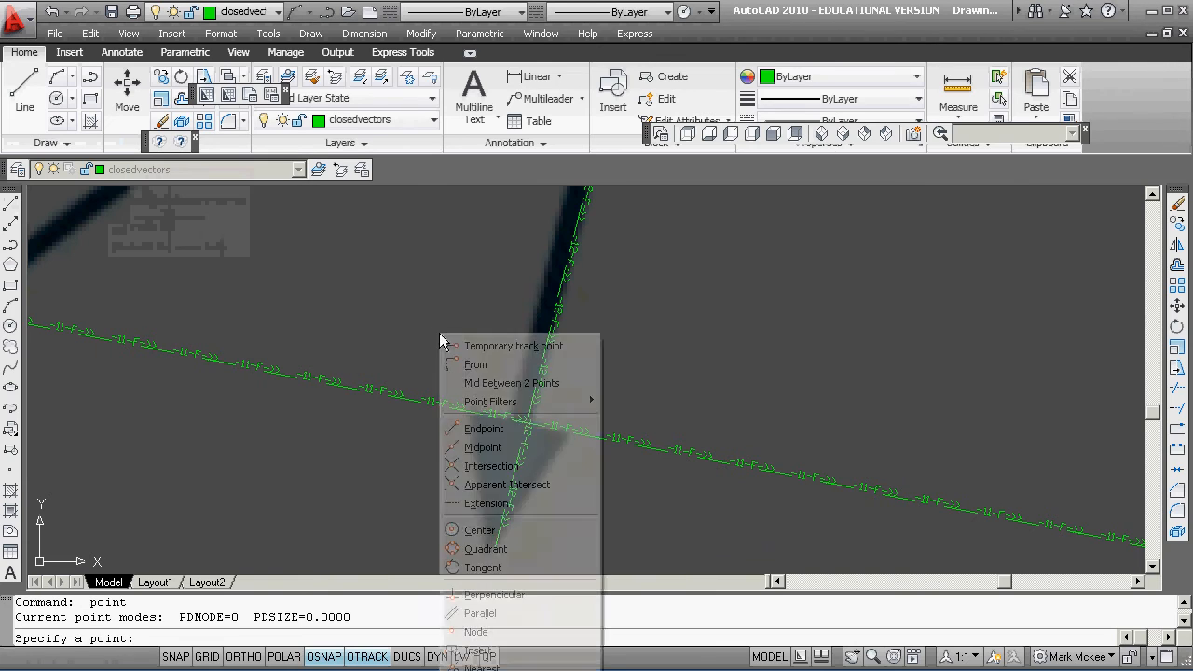
{"action": "left_click", "coordinate": [491, 466]}
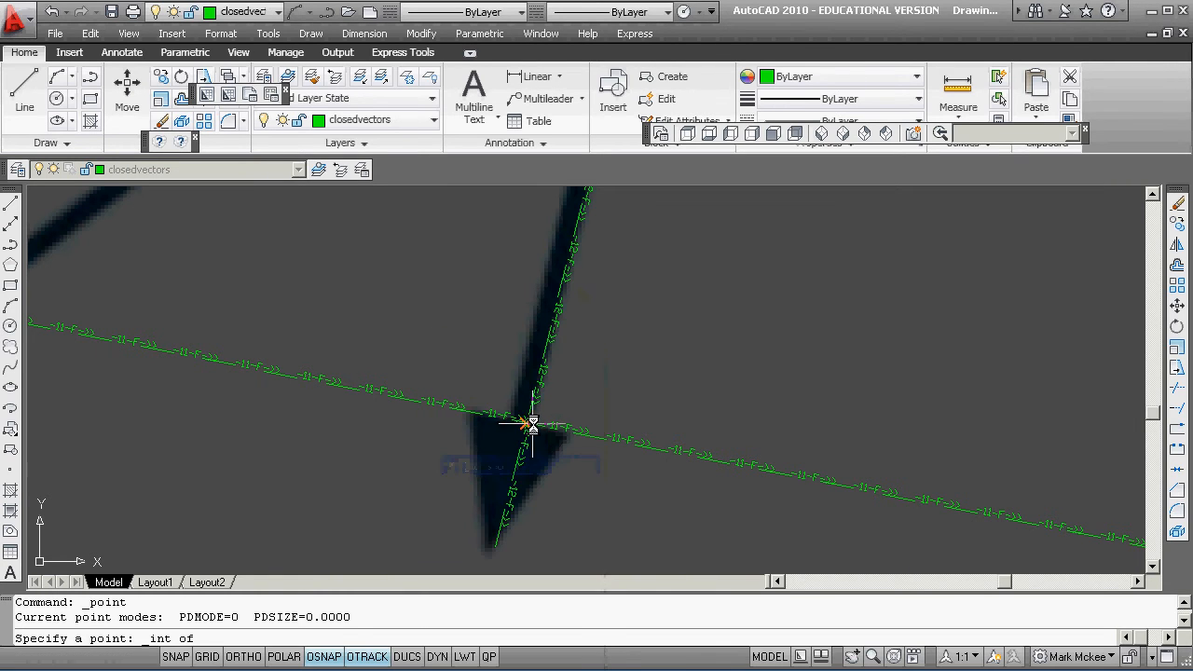
{"action": "scroll", "coordinate": [534, 426], "scroll_direction": "up", "scroll_amount": 3}
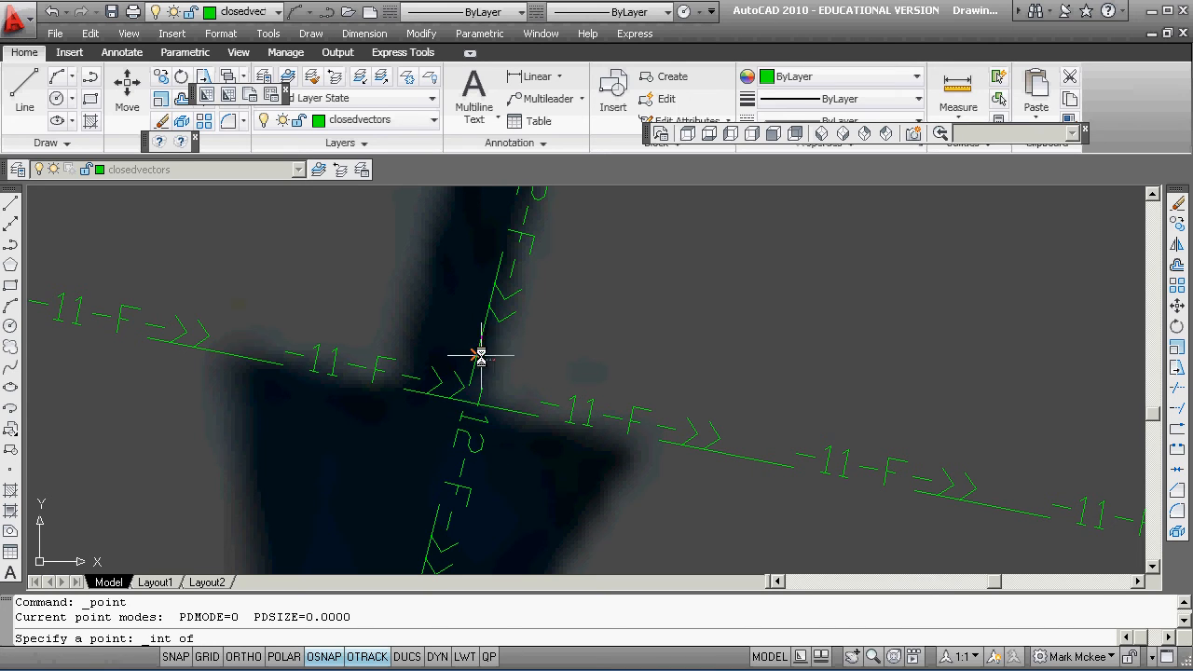
{"action": "key", "text": "Return"}
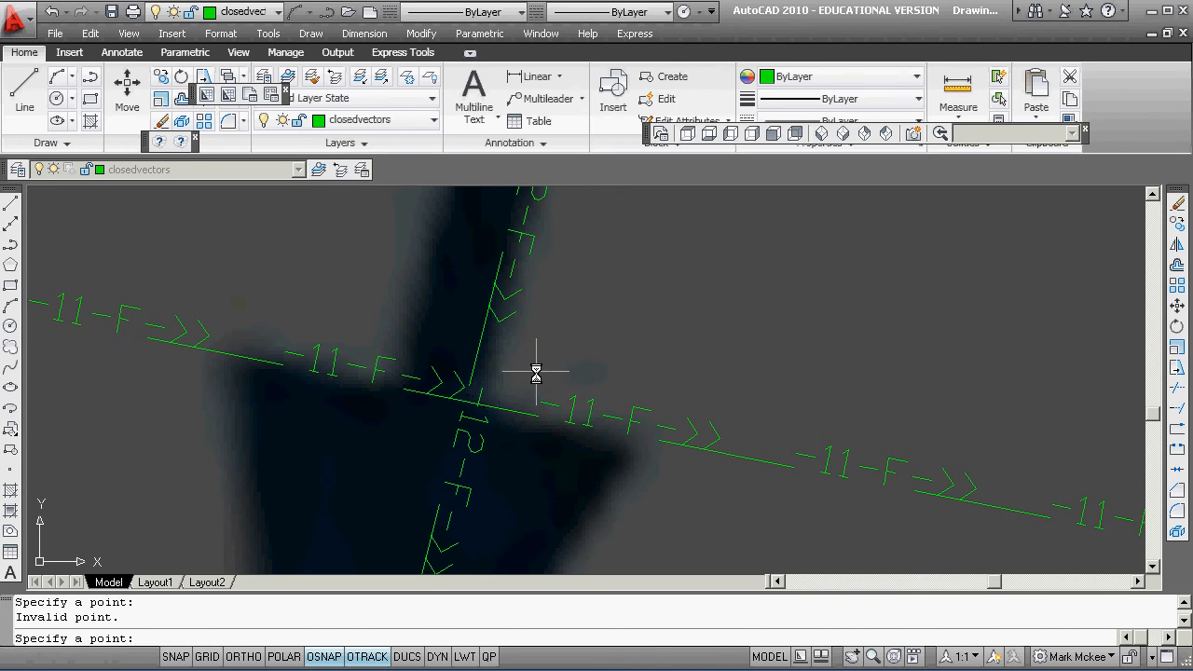
{"action": "scroll", "coordinate": [535, 371], "scroll_direction": "down", "scroll_amount": 6}
{"action": "key", "text": "Escape"}
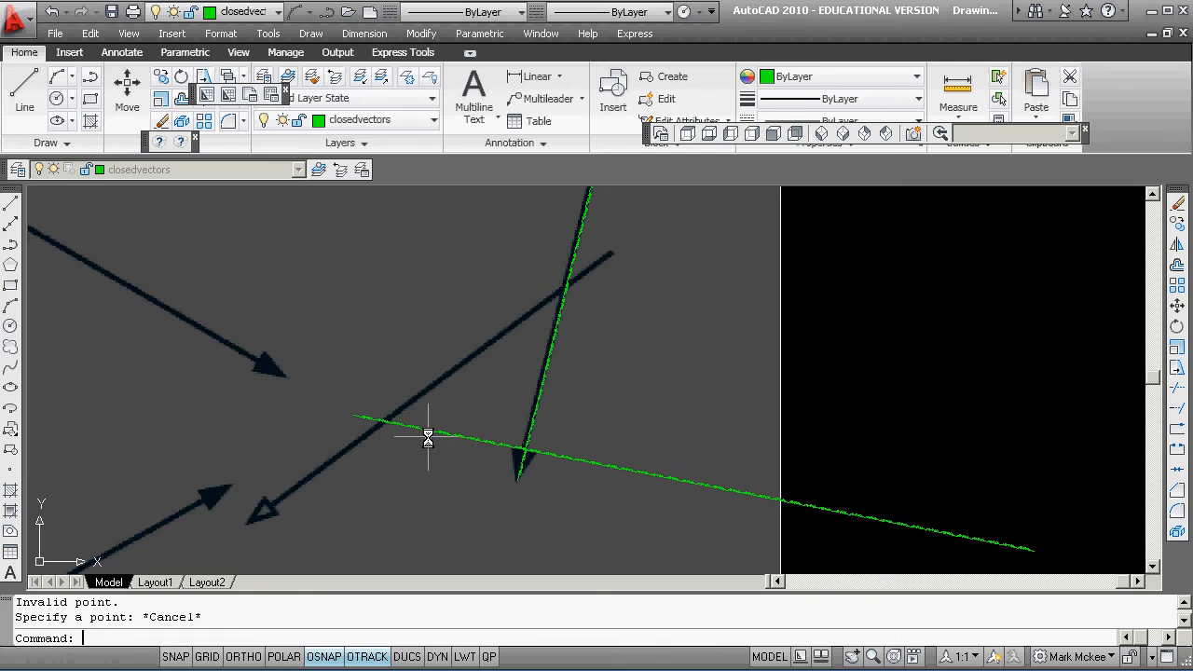
Stretch the tail endpoint of the 11_FORCE line to its intersection with the 12_FORCE line
{"action": "left_click", "coordinate": [426, 430]}
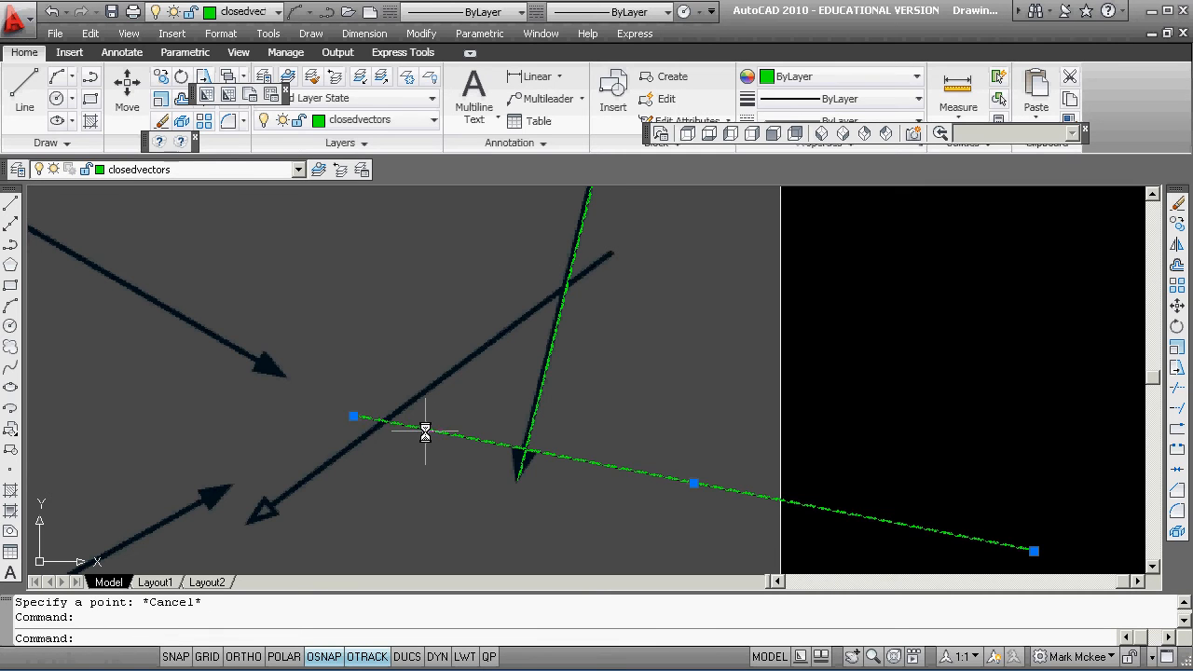
{"action": "left_click", "coordinate": [353, 417]}
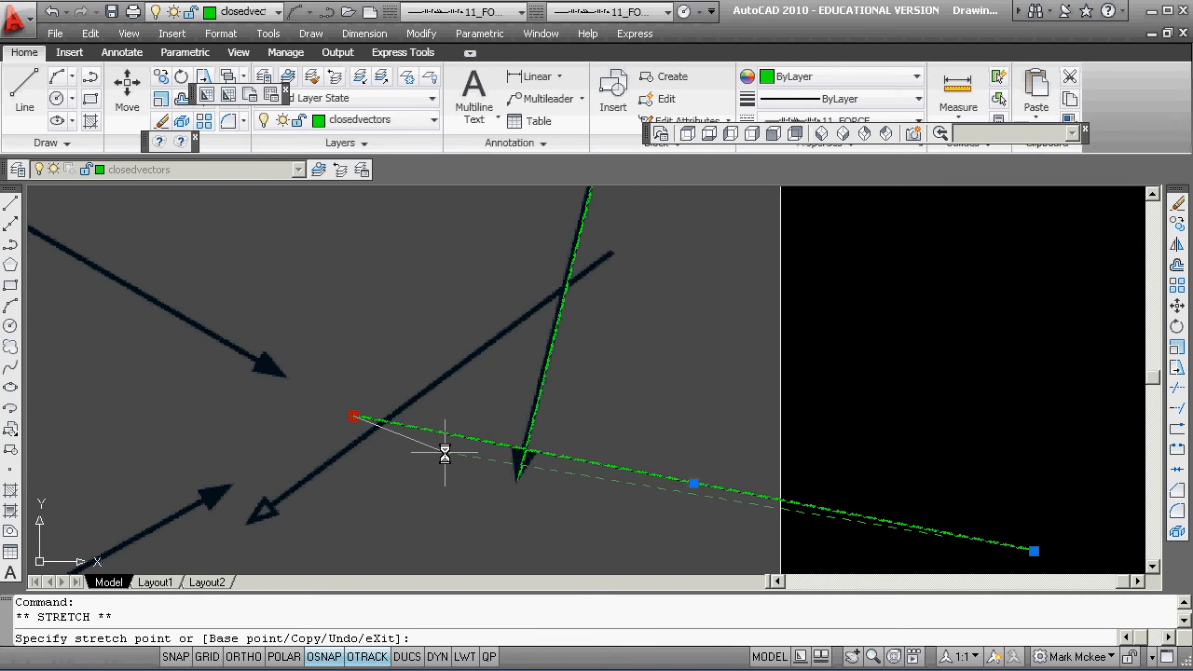
{"action": "right_click", "coordinate": [506, 431], "text": "shift"}
{"action": "left_click", "coordinate": [559, 169]}
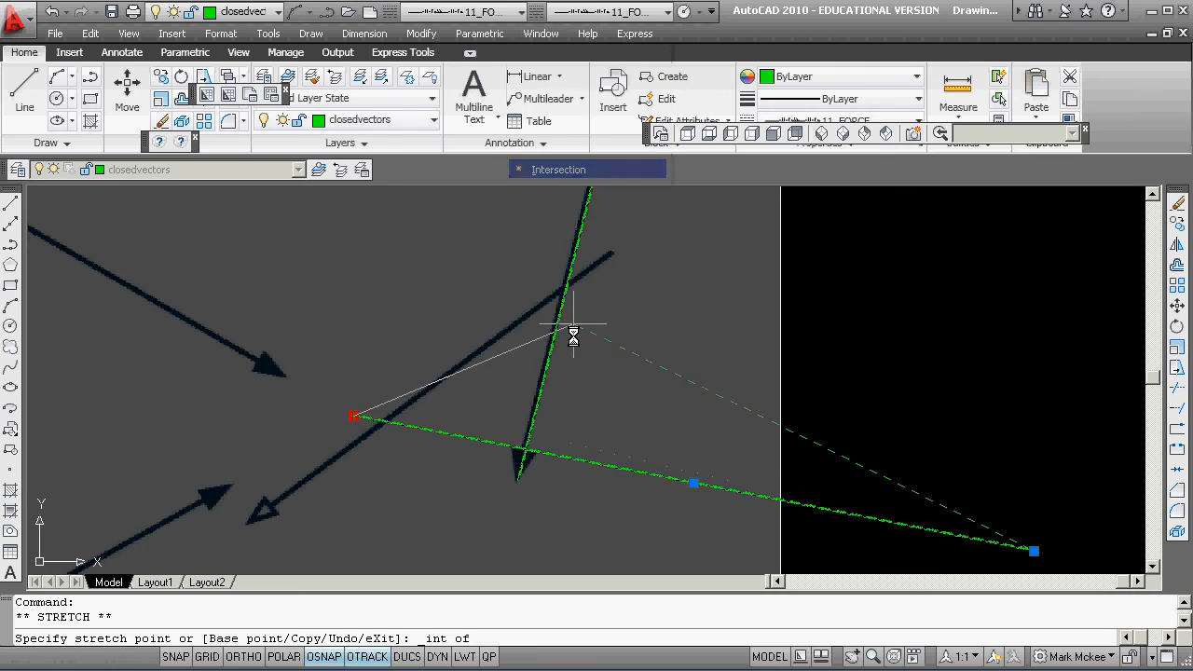
{"action": "left_click", "coordinate": [526, 449]}
{"action": "key", "text": "Escape"}
{"action": "key", "text": "Escape"}
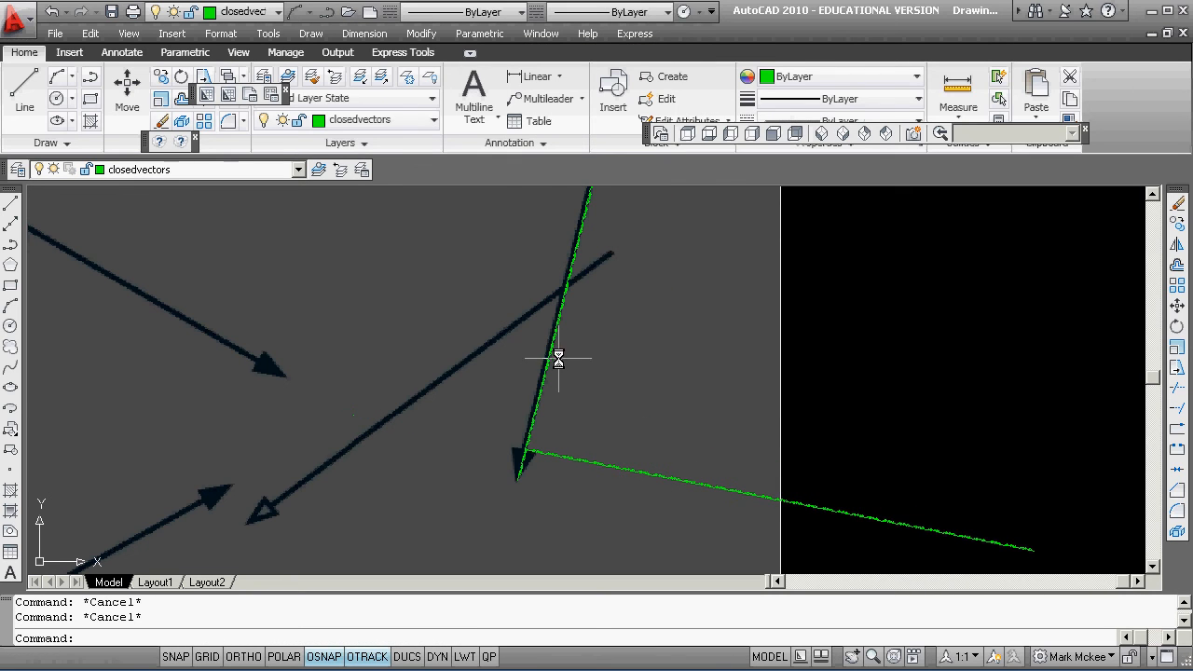
Move the 12_FORCE line by its upper endpoint onto the outer endpoint of the 11_FORCE line
{"action": "scroll", "coordinate": [539, 365], "scroll_direction": "up", "scroll_amount": 5}
{"action": "left_click", "coordinate": [538, 371]}
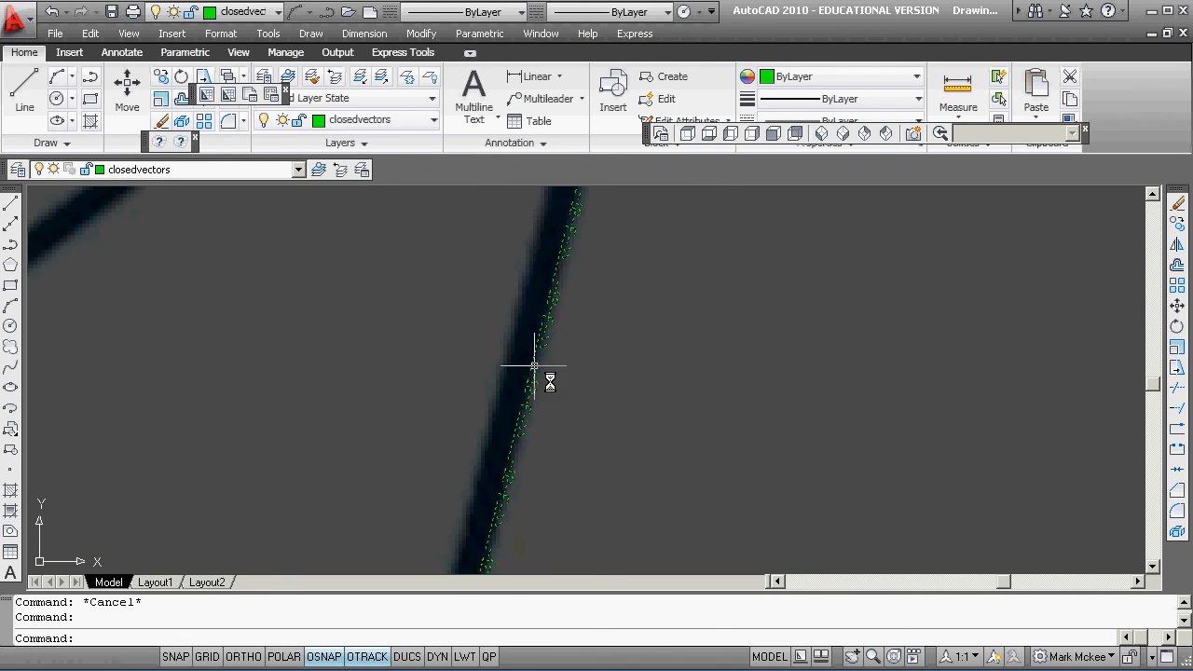
{"action": "scroll", "coordinate": [559, 402], "scroll_direction": "down", "scroll_amount": 10}
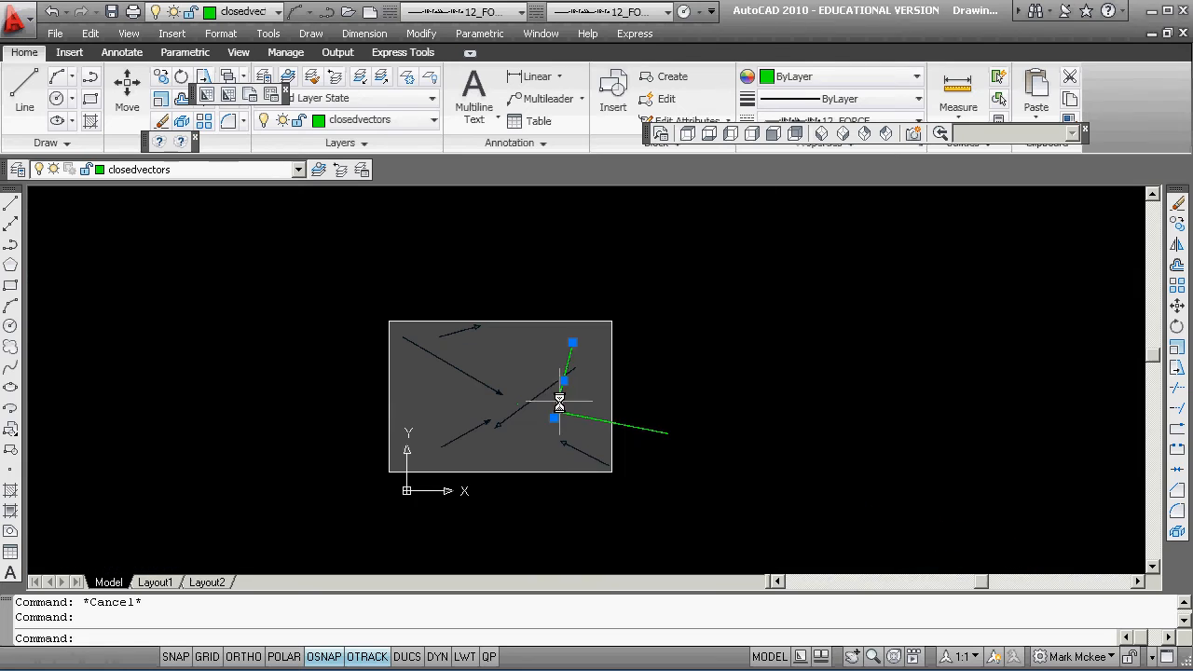
{"action": "left_click", "coordinate": [573, 342]}
{"action": "key", "text": "space"}
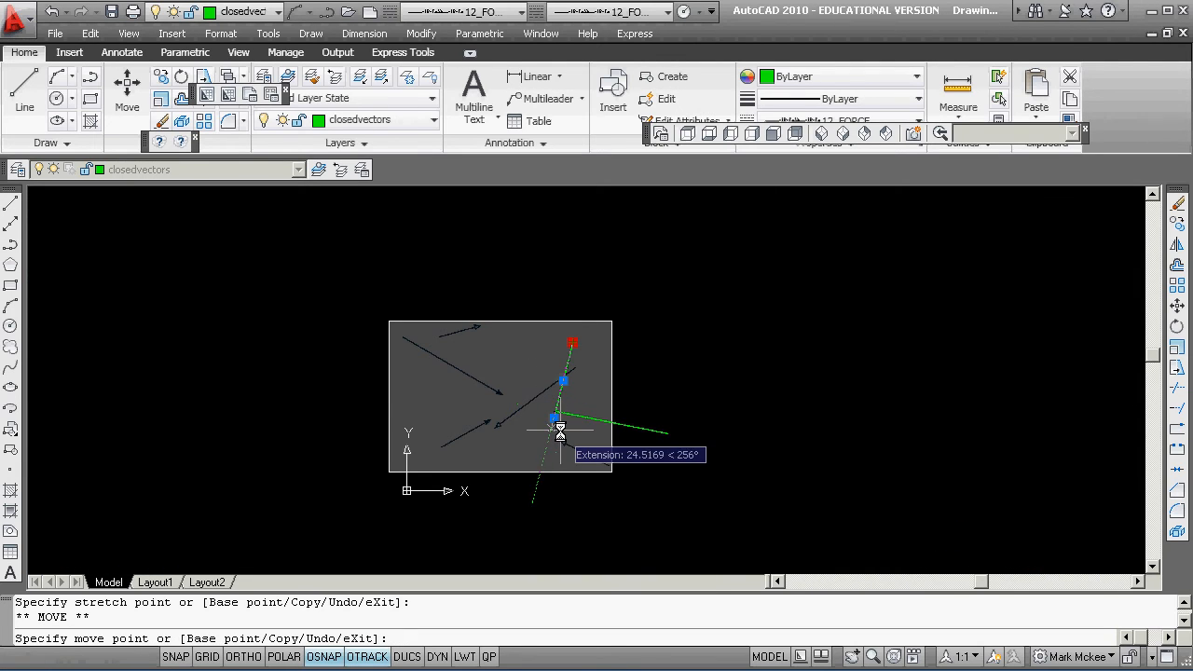
{"action": "right_click", "coordinate": [652, 471], "text": "shift"}
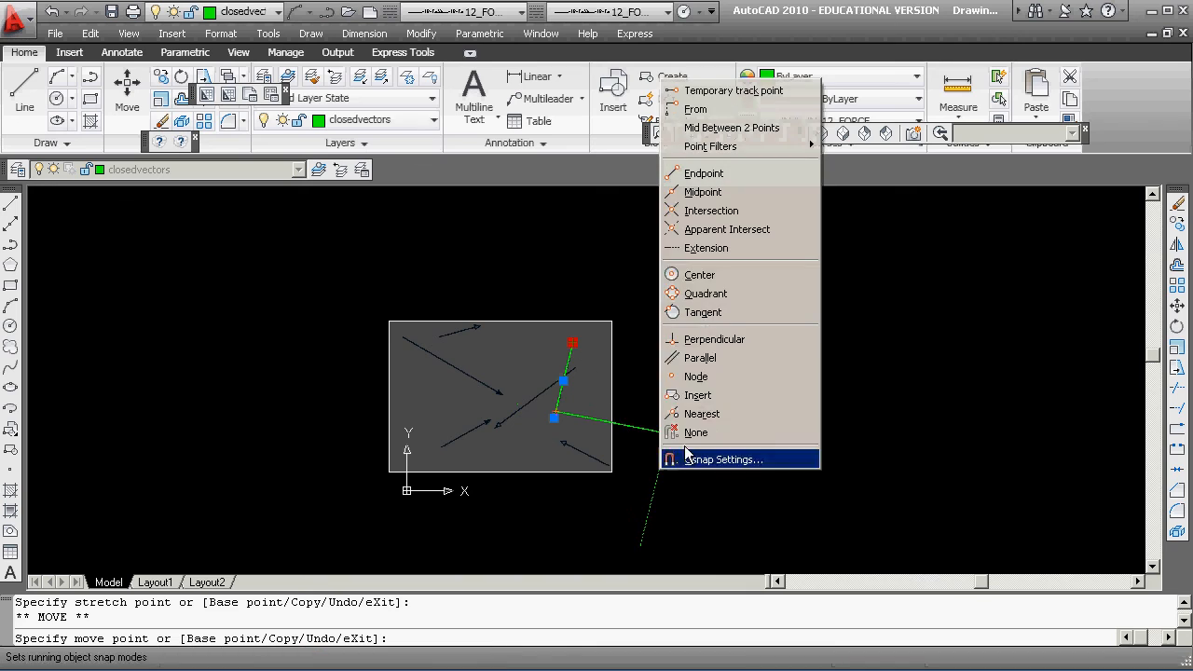
{"action": "left_click", "coordinate": [694, 172]}
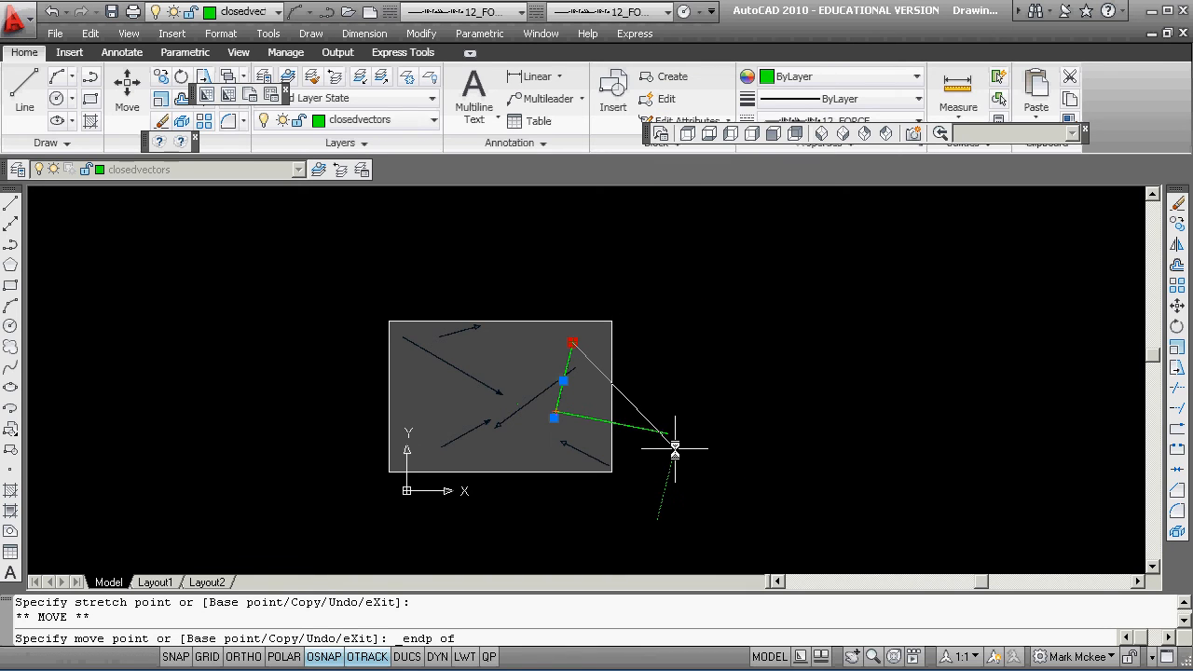
{"action": "key", "text": "Escape"}
{"action": "key", "text": "Escape"}
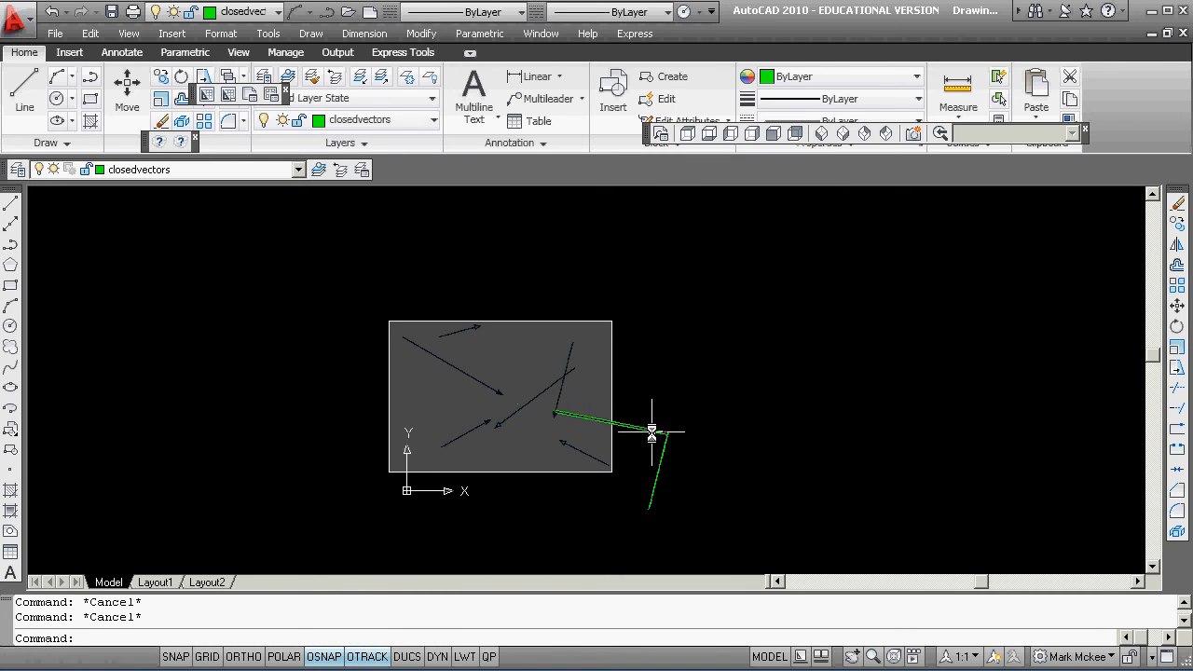
Stretch the outer endpoint of the 11_FORCE line to the lower endpoint of the moved 12_FORCE line
{"action": "left_click", "coordinate": [651, 432]}
{"action": "left_click", "coordinate": [654, 431]}
{"action": "right_click", "coordinate": [618, 511], "text": "shift"}
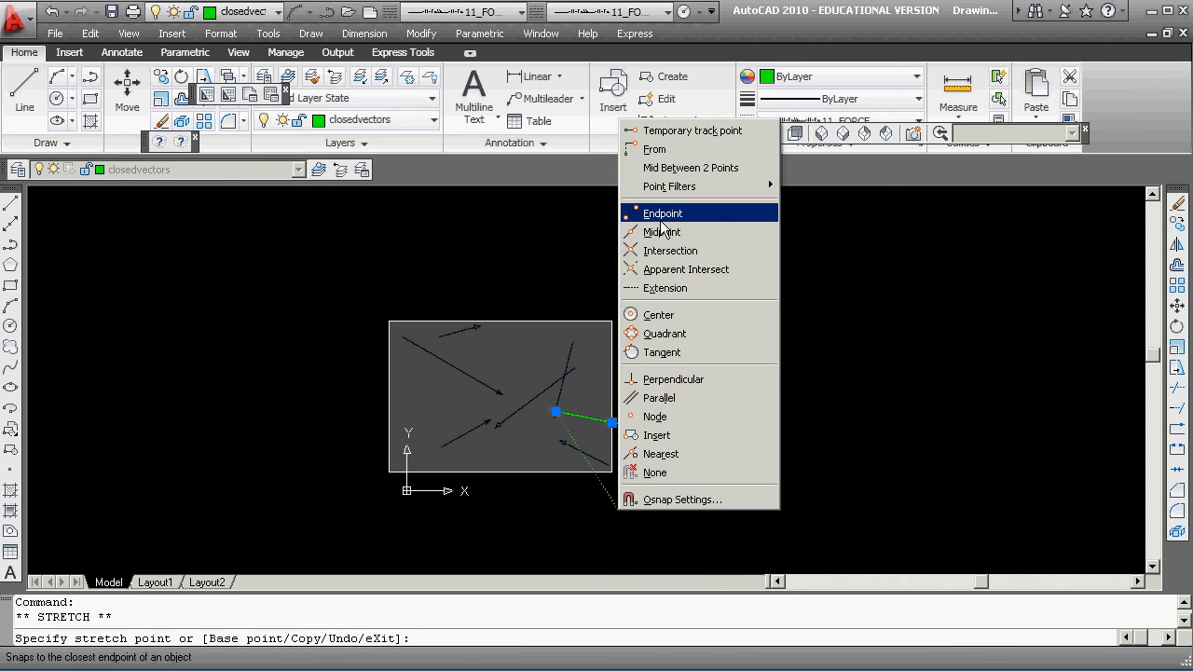
{"action": "left_click", "coordinate": [662, 220]}
{"action": "left_click", "coordinate": [647, 511]}
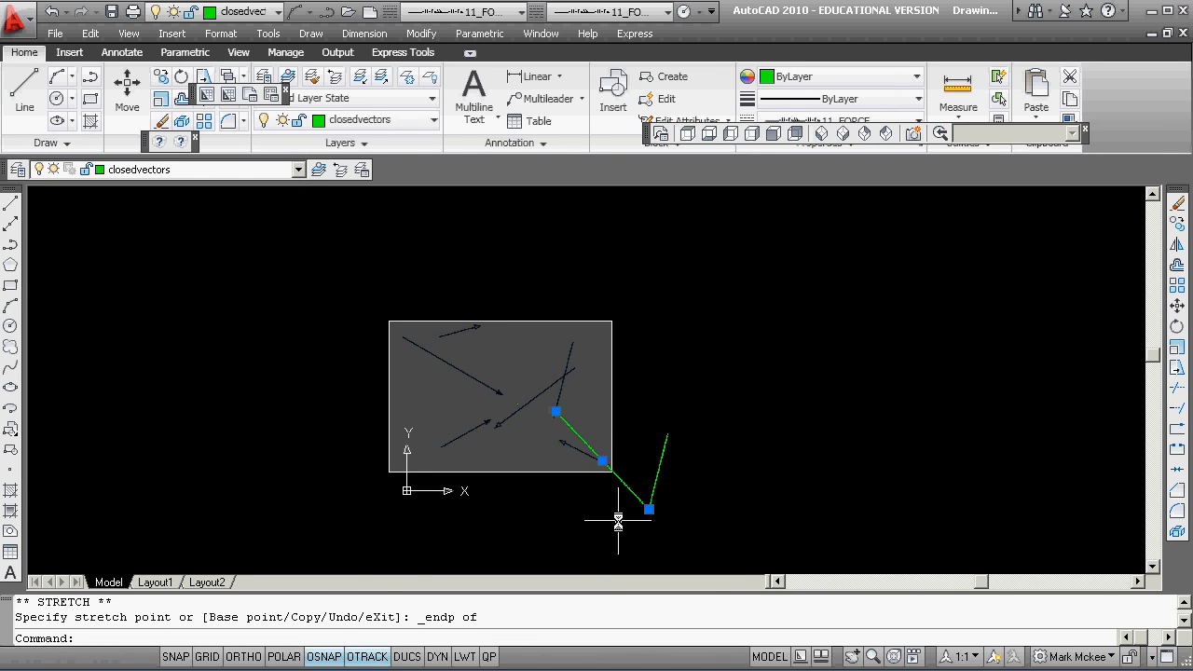
{"action": "key", "text": "Escape"}
Erase the moved 12_FORCE line
{"action": "type", "text": "e"}
{"action": "key", "text": "Return"}
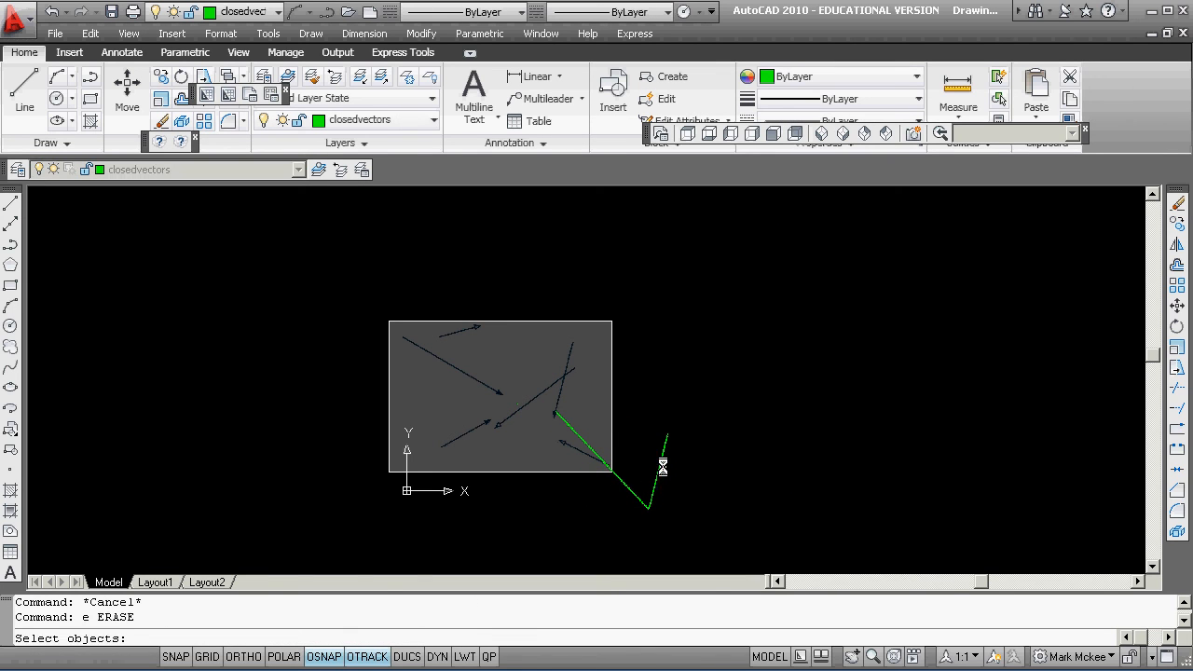
{"action": "left_click", "coordinate": [662, 466]}
{"action": "key", "text": "Return"}
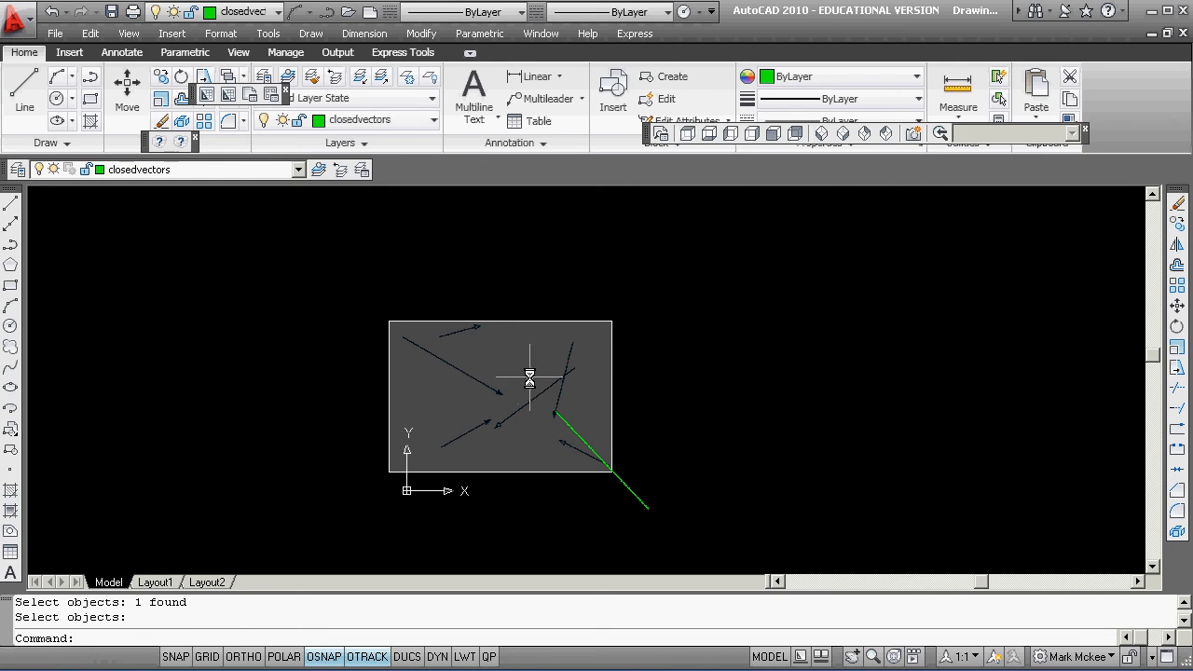
{"action": "scroll", "coordinate": [529, 378], "scroll_direction": "up", "scroll_amount": 5}
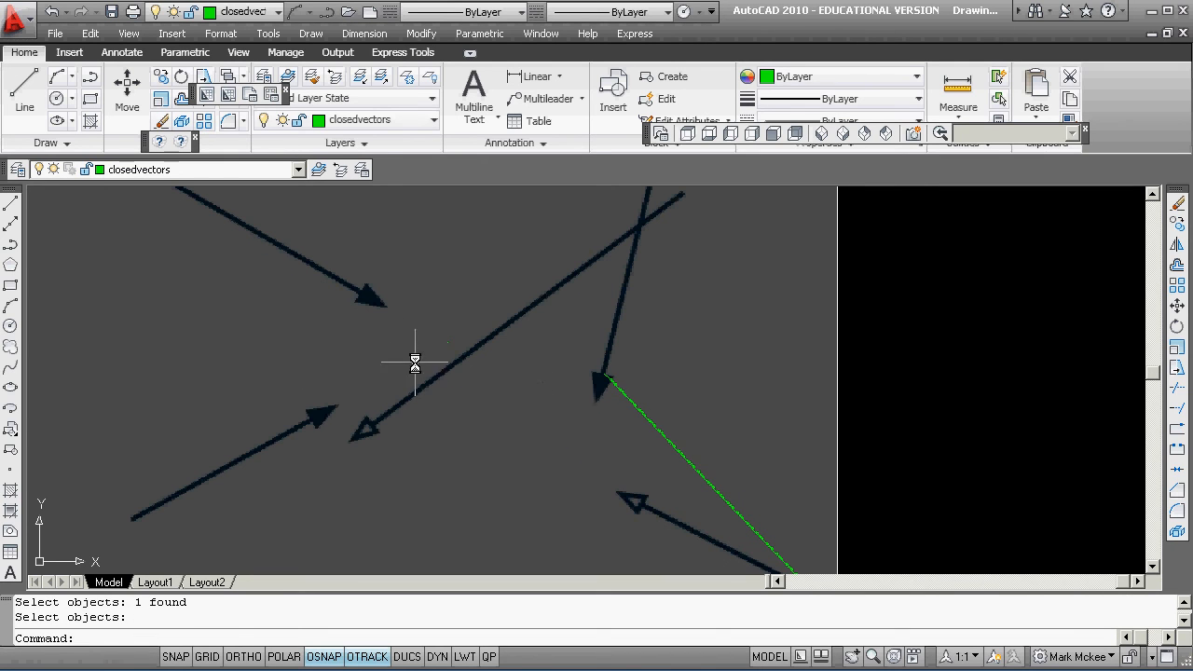
{"action": "scroll", "coordinate": [587, 377], "scroll_direction": "up", "scroll_amount": 2}
{"action": "scroll", "coordinate": [602, 381], "scroll_direction": "down", "scroll_amount": 8}
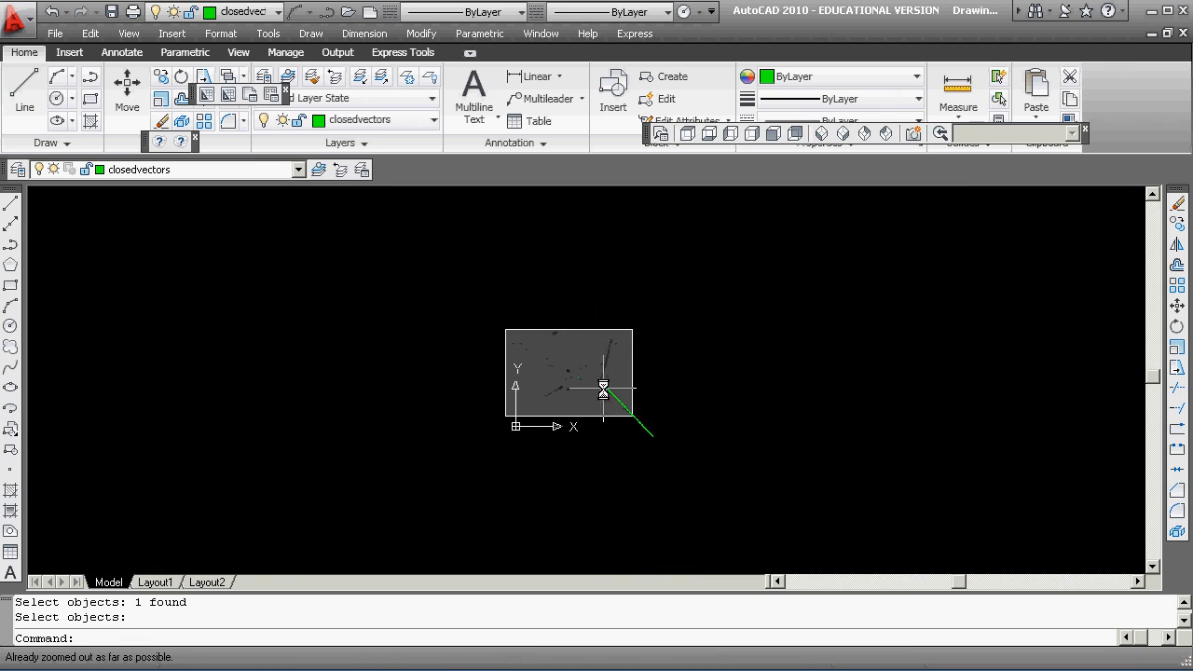
{"action": "scroll", "coordinate": [602, 389], "scroll_direction": "up", "scroll_amount": 6}
{"action": "scroll", "coordinate": [534, 300], "scroll_direction": "down", "scroll_amount": 8}
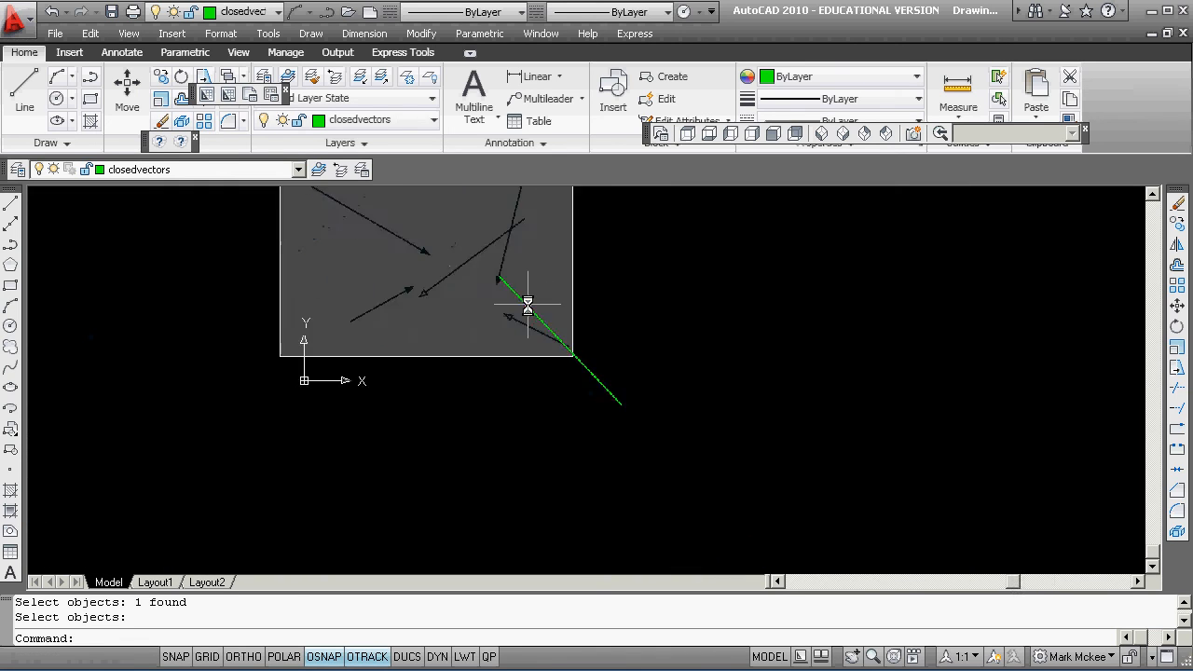
{"action": "scroll", "coordinate": [463, 301], "scroll_direction": "up", "scroll_amount": 7}
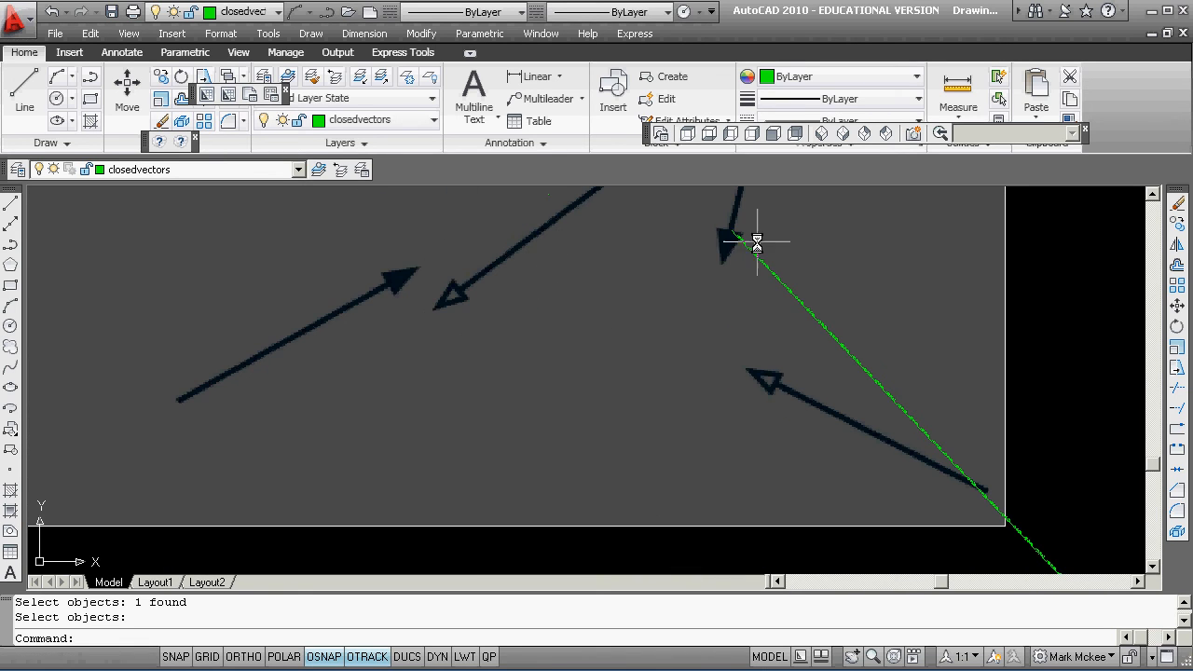
Draw a construction line (XLINE) through both endpoints of the green resultant line
{"action": "scroll", "coordinate": [719, 272], "scroll_direction": "down", "scroll_amount": 7}
{"action": "middle_click_drag", "start_coordinate": [737, 264], "coordinate": [661, 386]}
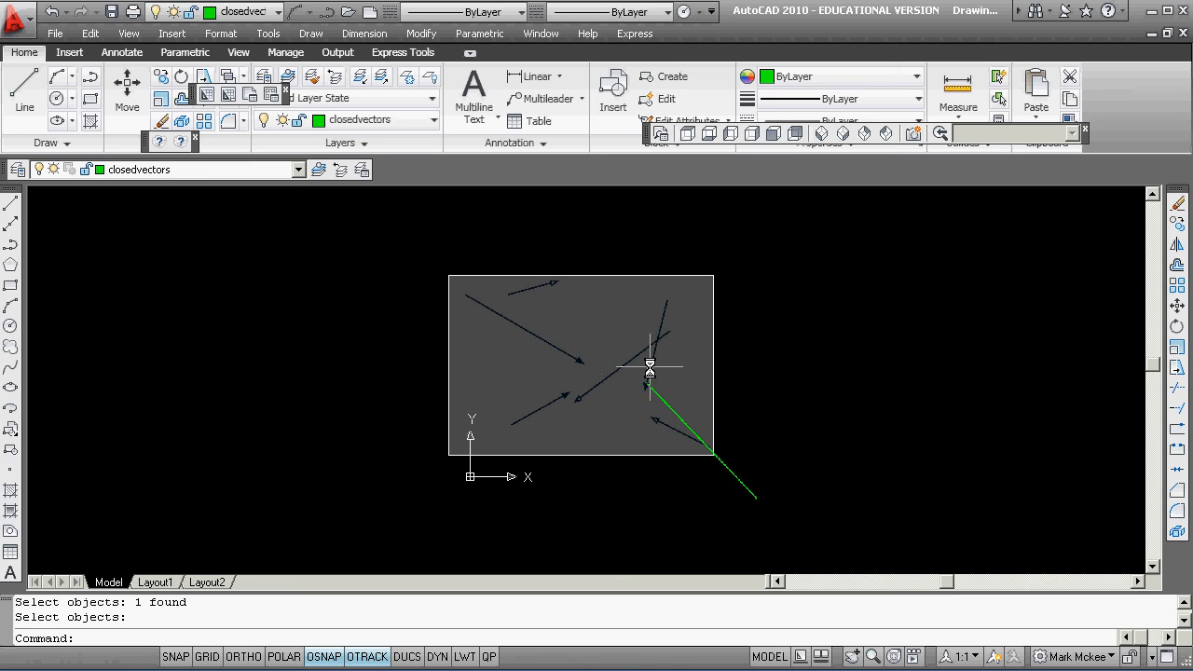
{"action": "scroll", "coordinate": [628, 375], "scroll_direction": "up", "scroll_amount": 7}
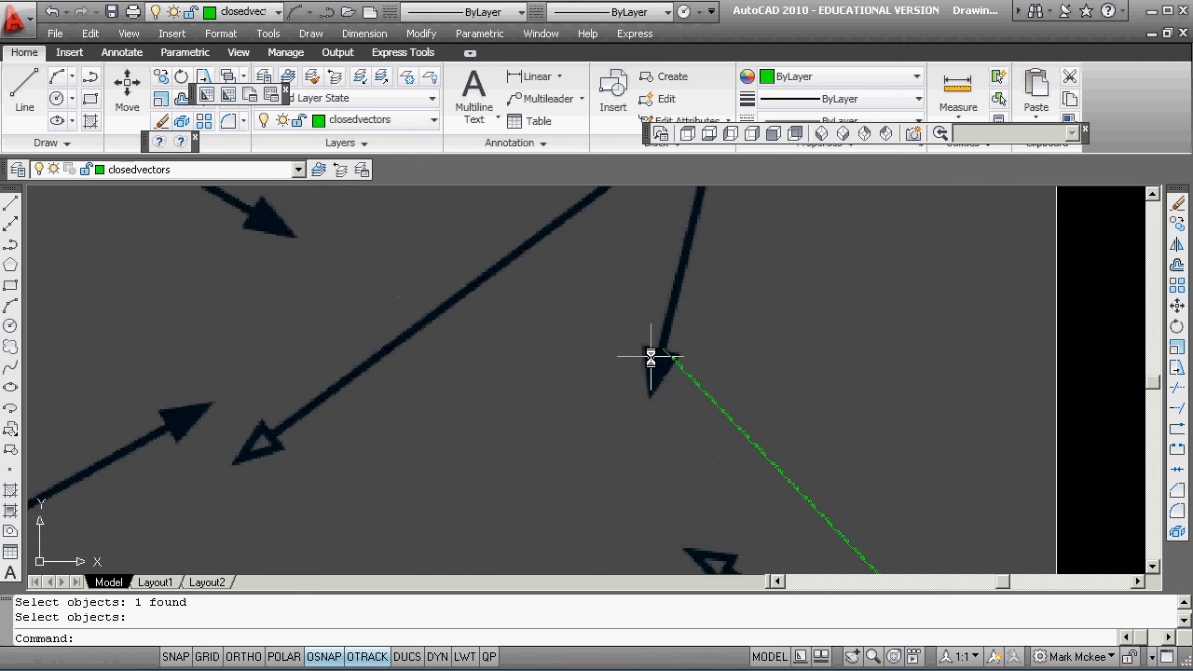
{"action": "scroll", "coordinate": [651, 357], "scroll_direction": "down", "scroll_amount": 7}
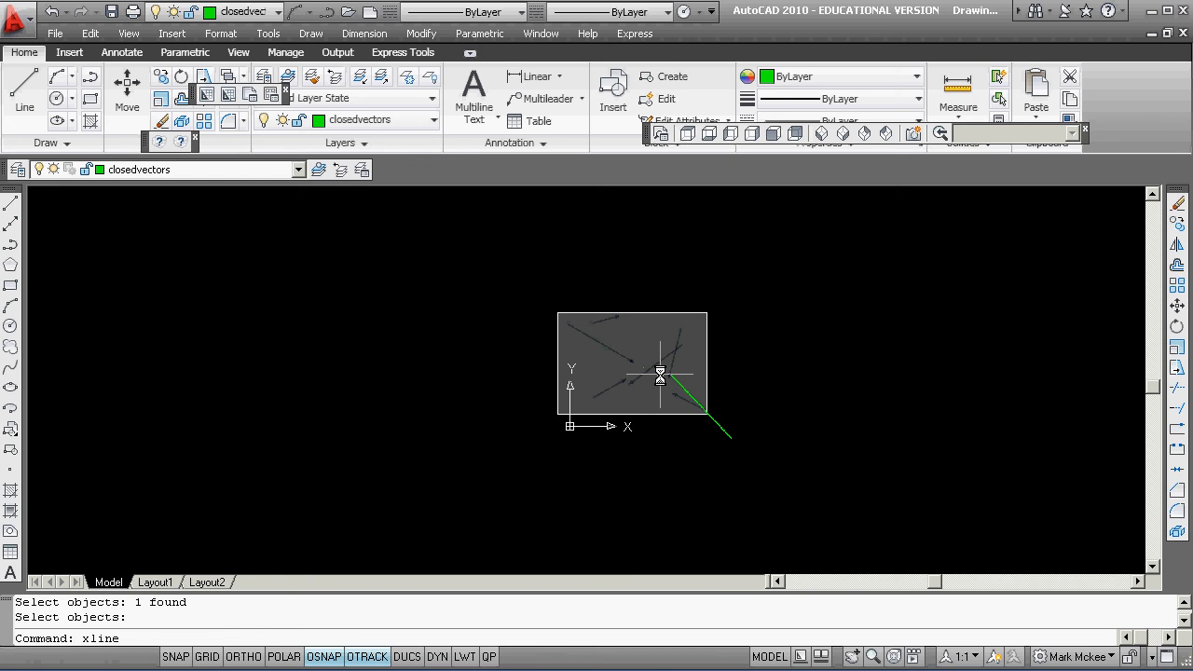
{"action": "key", "text": "Return"}
{"action": "right_click", "coordinate": [732, 233], "text": "shift"}
{"action": "left_click", "coordinate": [772, 330]}
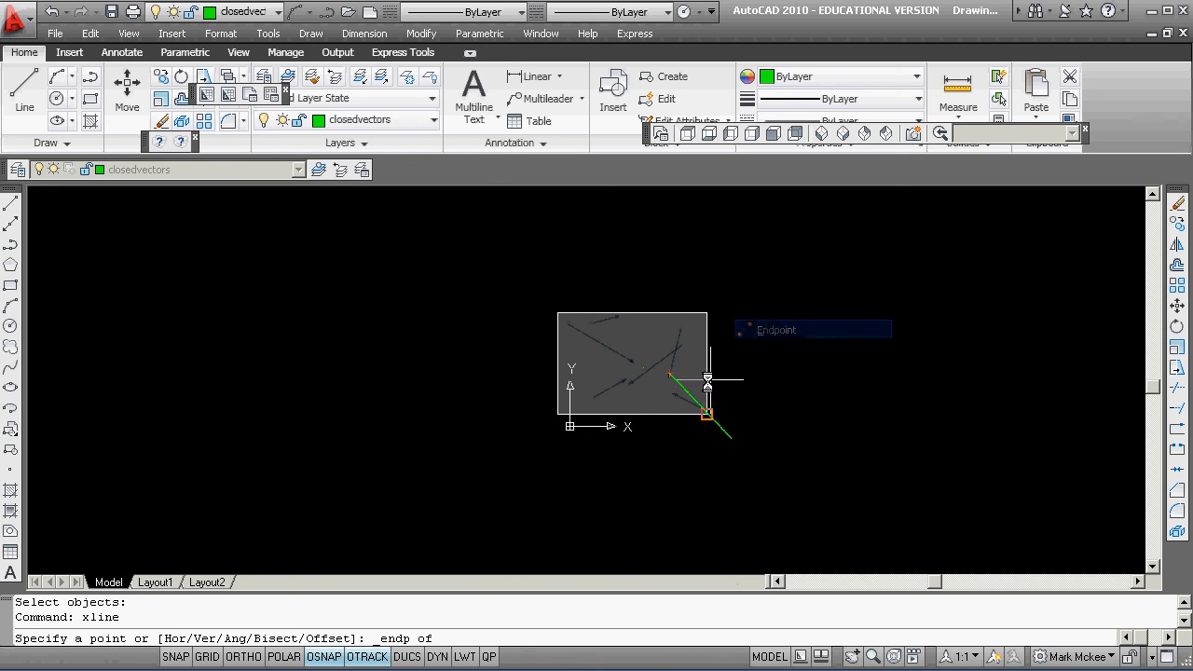
{"action": "scroll", "coordinate": [685, 387], "scroll_direction": "up", "scroll_amount": 7}
{"action": "left_click", "coordinate": [623, 338]}
{"action": "scroll", "coordinate": [634, 374], "scroll_direction": "down", "scroll_amount": 7}
{"action": "right_click", "coordinate": [708, 456], "text": "shift"}
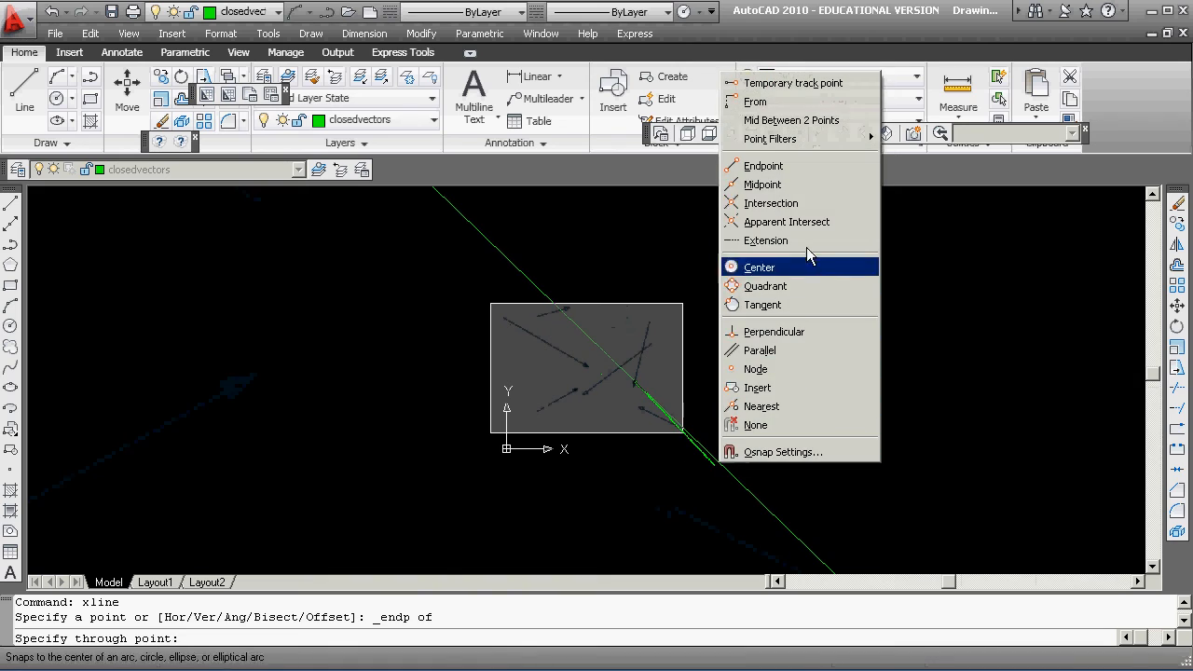
{"action": "left_click", "coordinate": [755, 165]}
{"action": "left_click", "coordinate": [701, 467]}
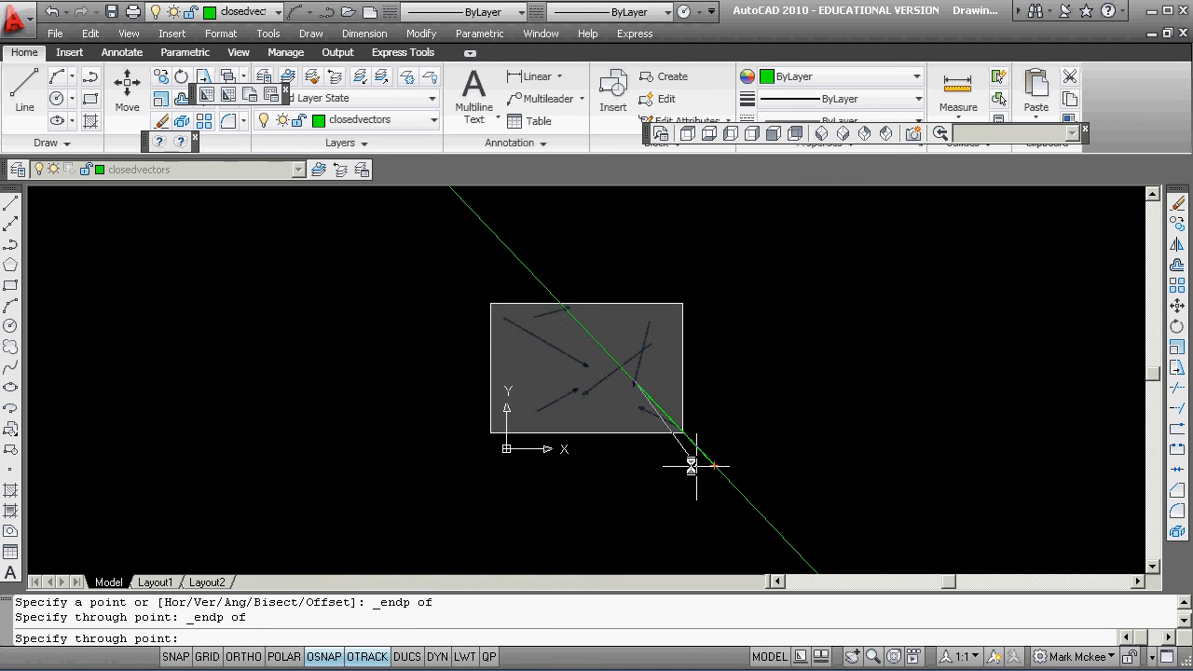
{"action": "key", "text": "Return"}
Change the construction line's colour to index colour 47 in its properties, and close the properties and clear the selection
{"action": "left_click", "coordinate": [540, 280]}
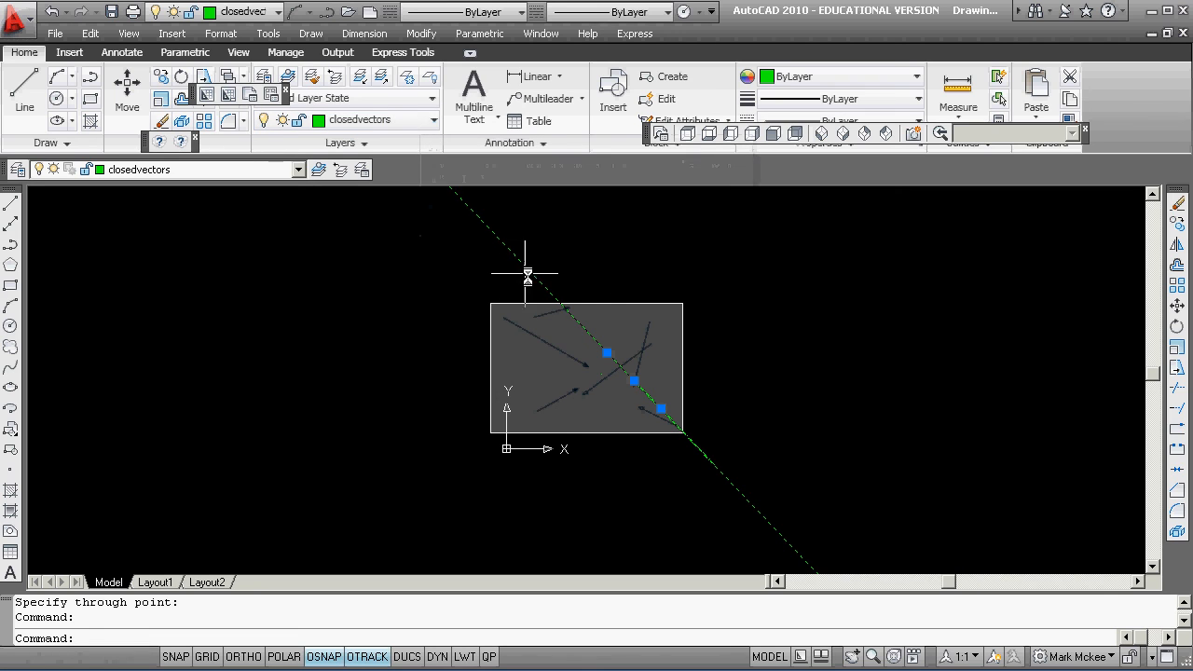
{"action": "right_click", "coordinate": [588, 231]}
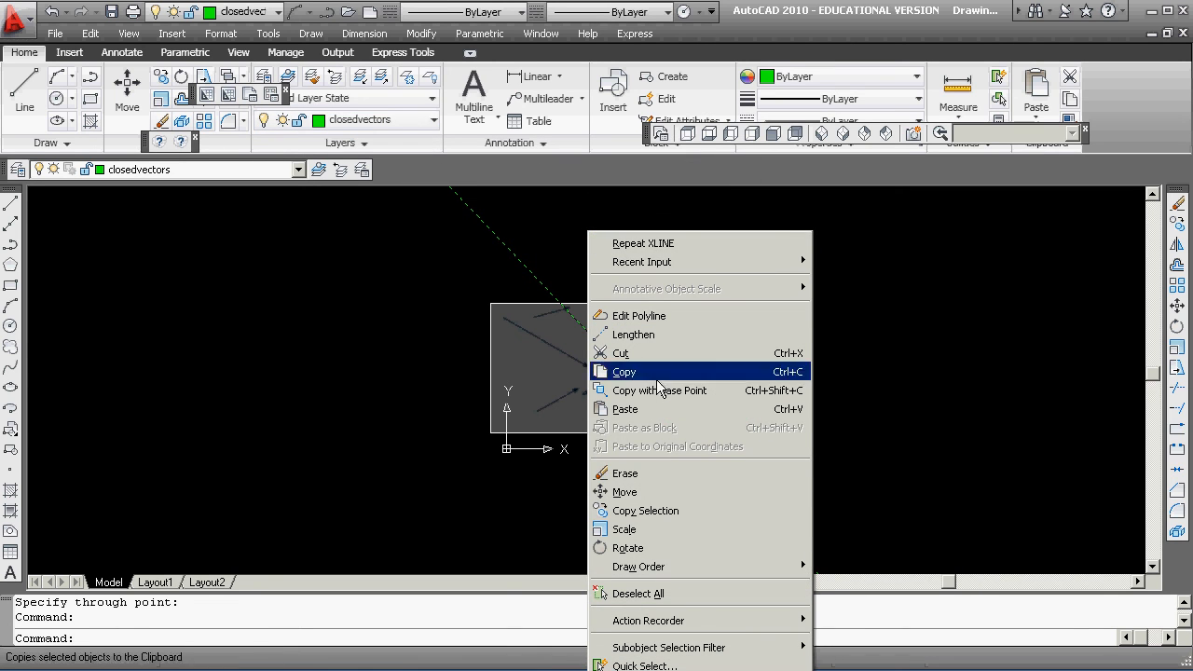
{"action": "left_click", "coordinate": [699, 670]}
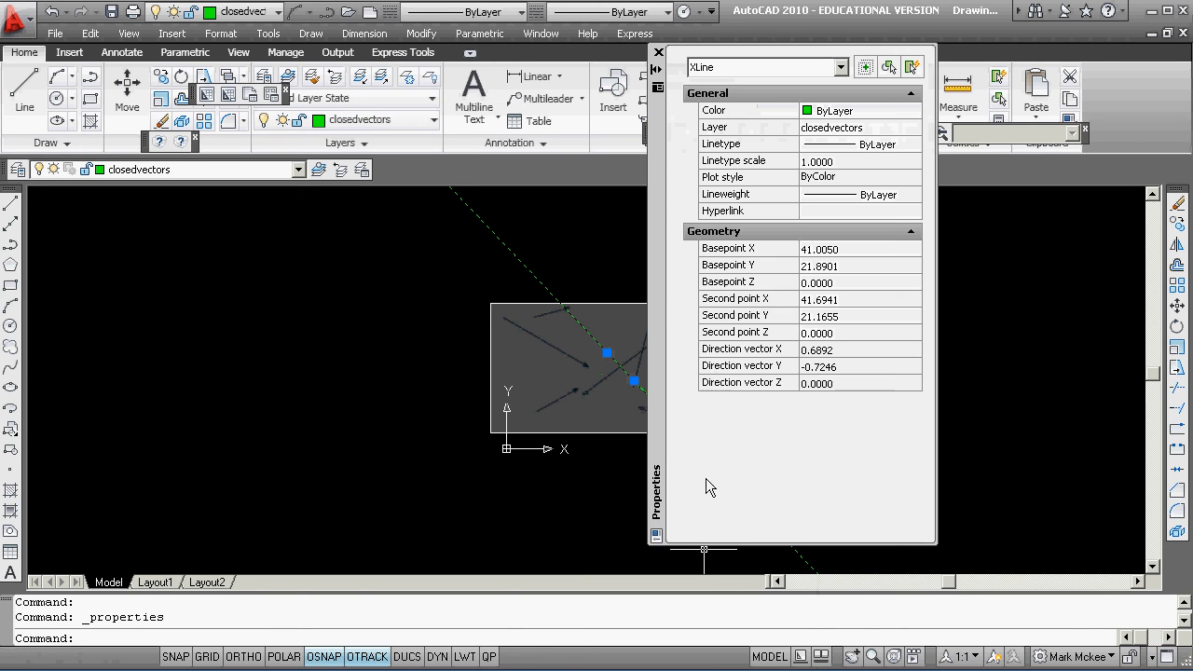
{"action": "left_click", "coordinate": [897, 111]}
{"action": "left_click", "coordinate": [913, 111]}
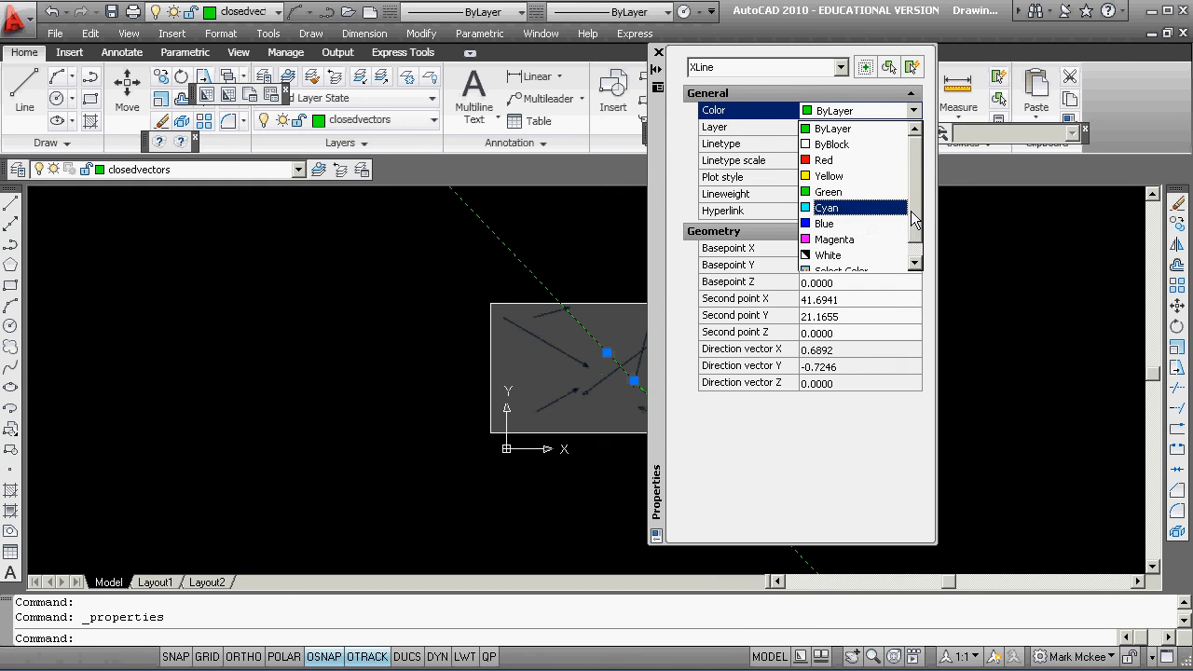
{"action": "left_click_drag", "start_coordinate": [911, 213], "coordinate": [911, 233]}
{"action": "left_click", "coordinate": [850, 257]}
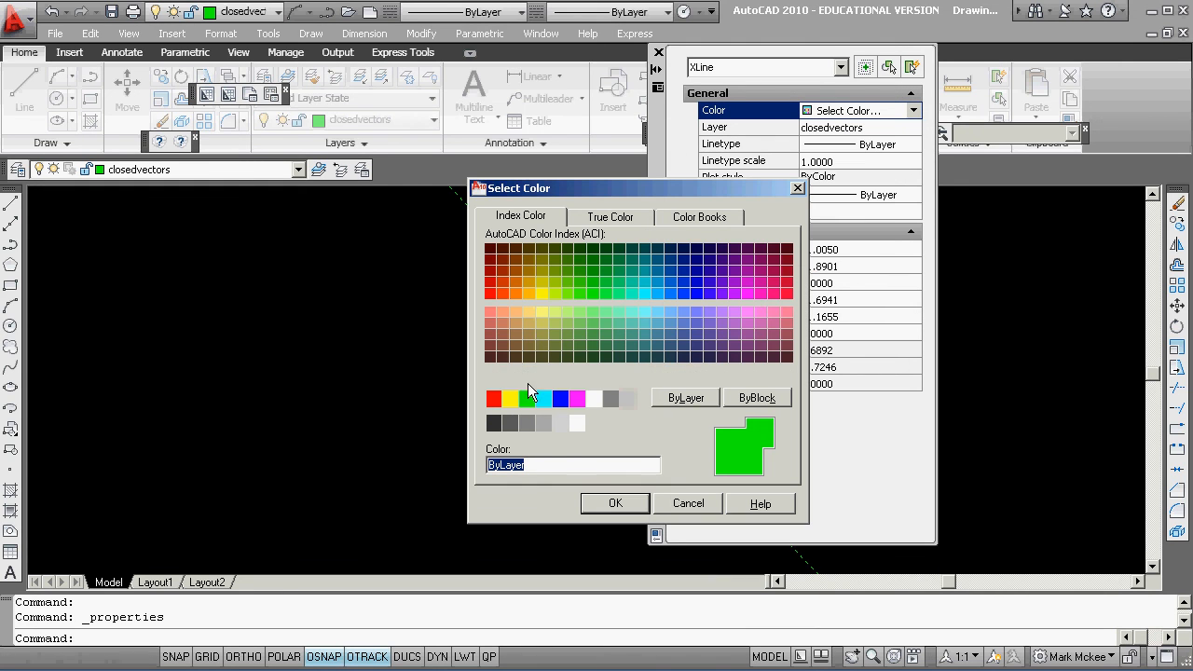
{"action": "left_click", "coordinate": [527, 347]}
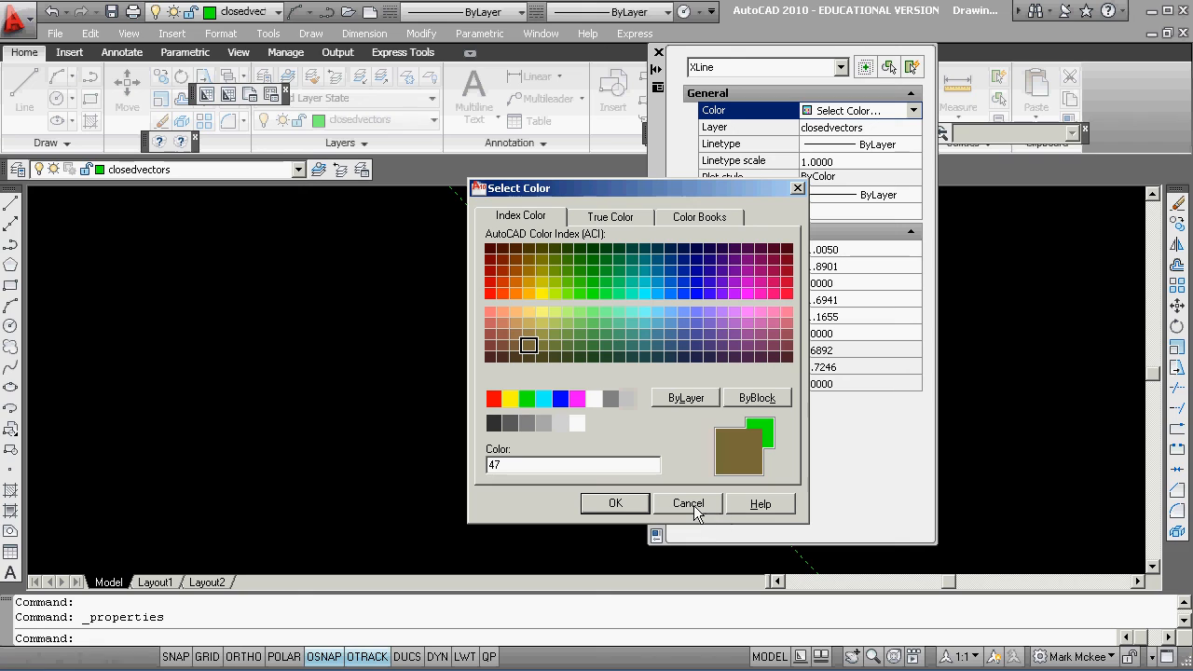
{"action": "left_click", "coordinate": [615, 503]}
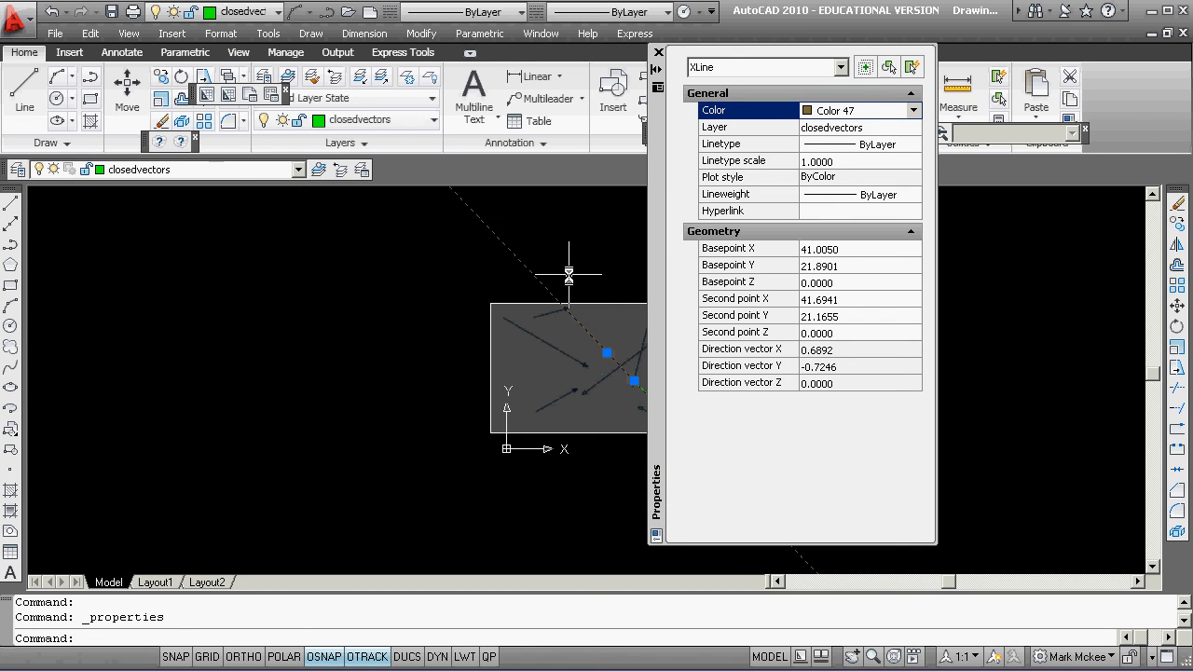
{"action": "key", "text": "Escape"}
{"action": "key", "text": "Escape"}
{"action": "left_click", "coordinate": [658, 53]}
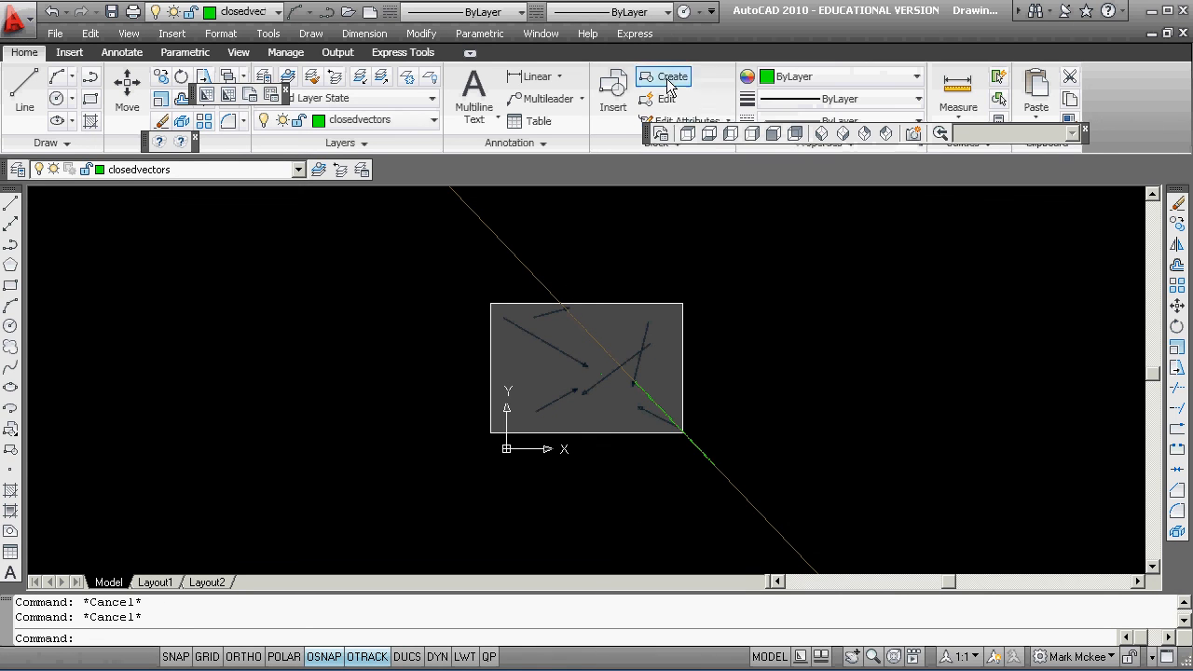
{"action": "scroll", "coordinate": [610, 366], "scroll_direction": "up", "scroll_amount": 2}
{"action": "scroll", "coordinate": [610, 366], "scroll_direction": "up", "scroll_amount": 3}
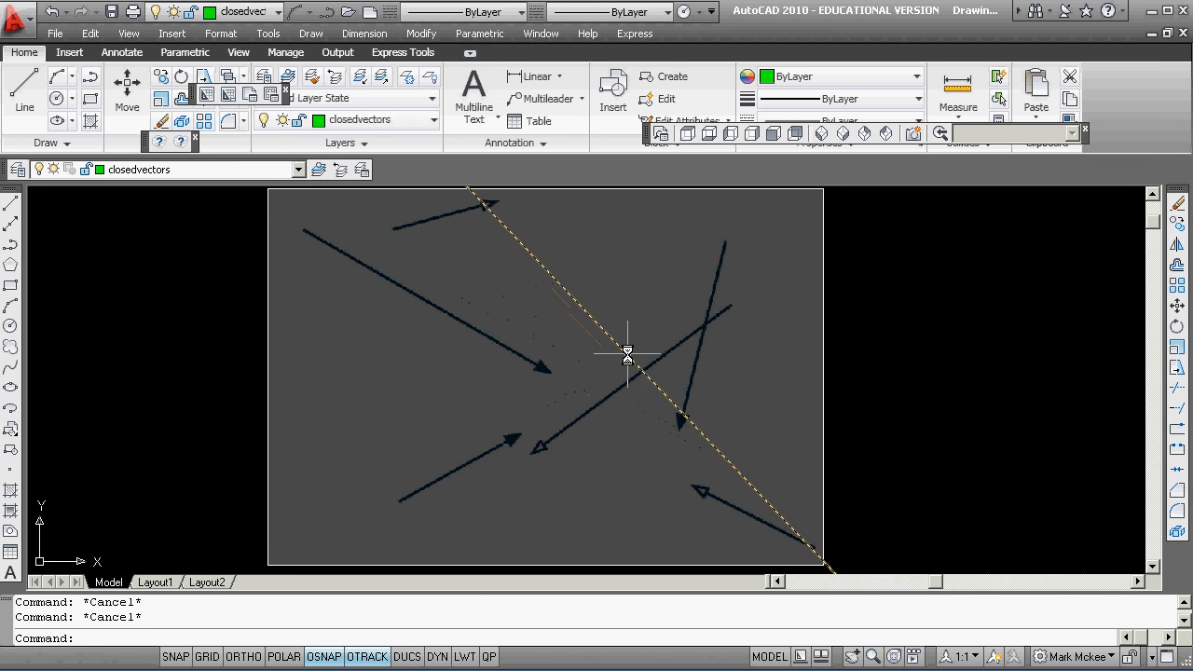
{"action": "scroll", "coordinate": [661, 419], "scroll_direction": "down", "scroll_amount": 2}
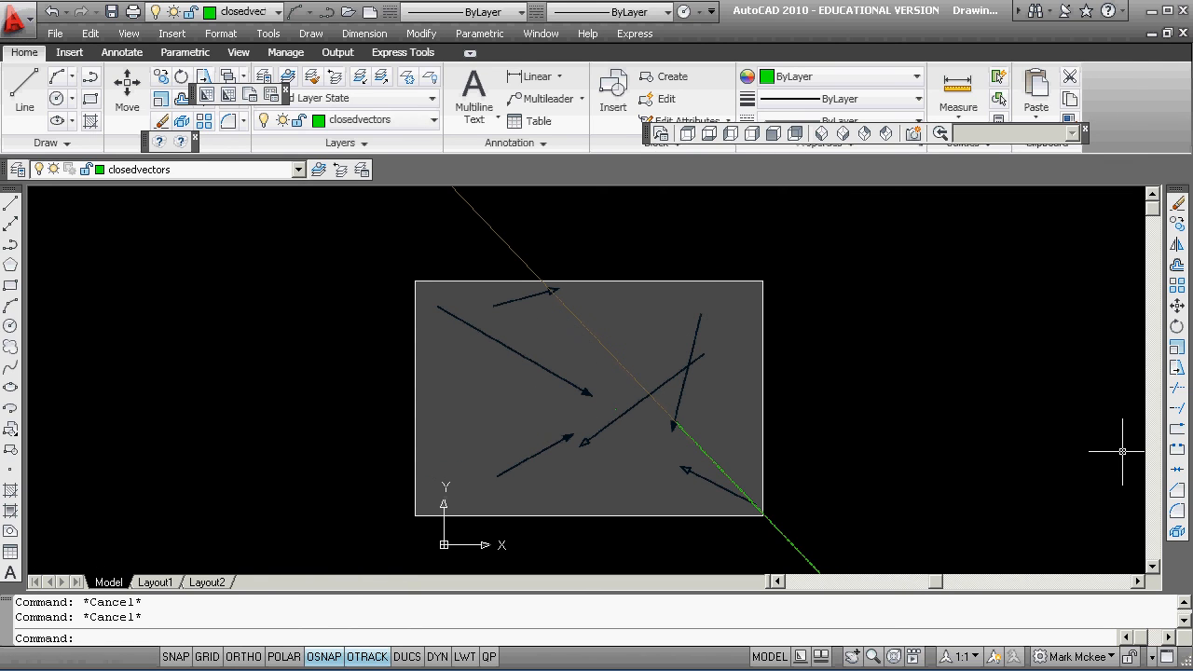